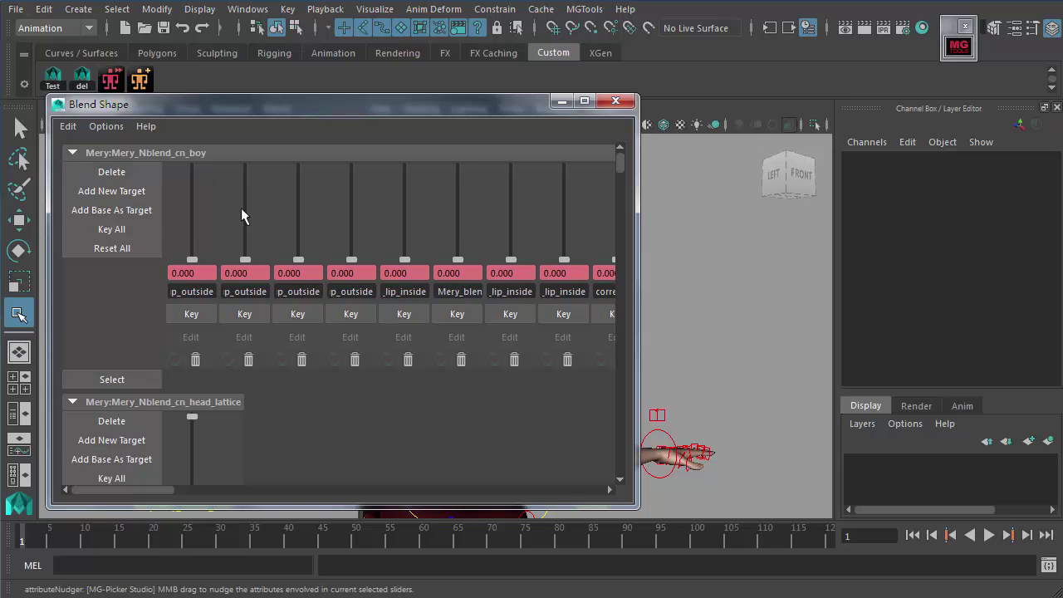
- Close the Blend Shape window, check the lambert1 material's Diffuse attribute, and close the material window
click(615, 101)
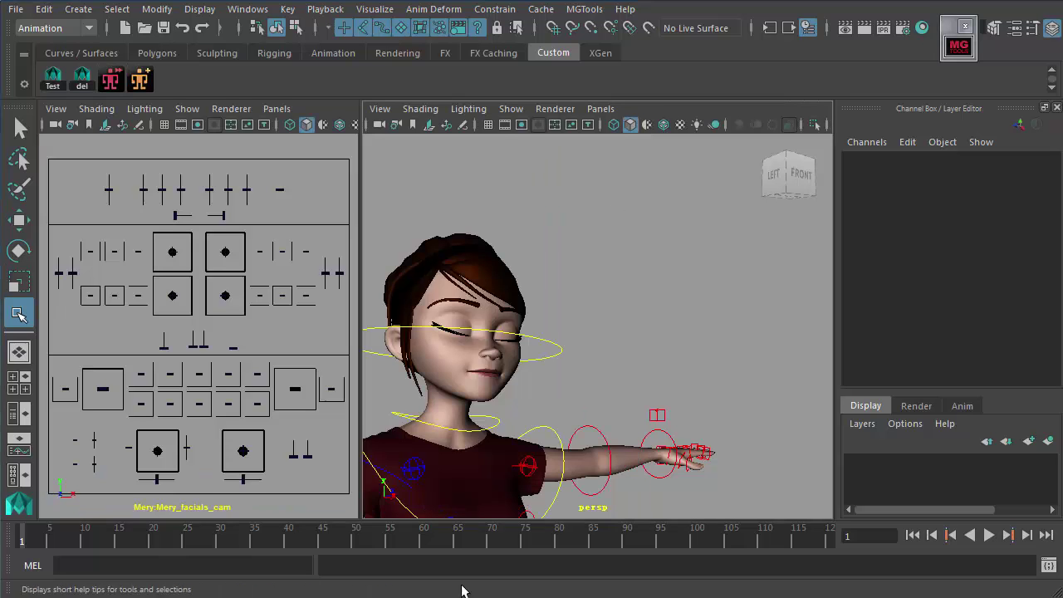
drag(535, 595, 702, 23)
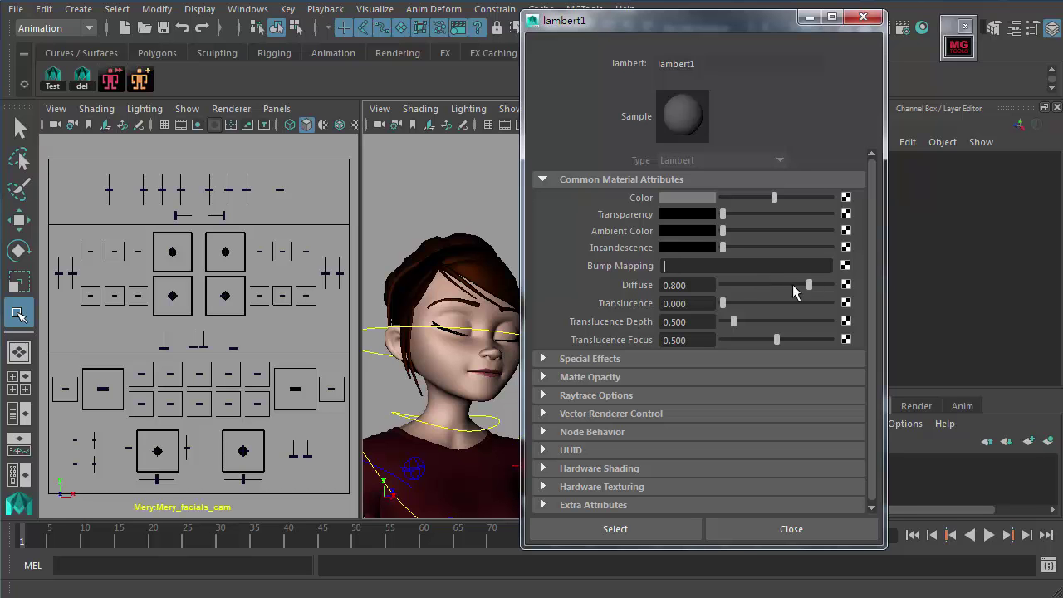
double_click(693, 285)
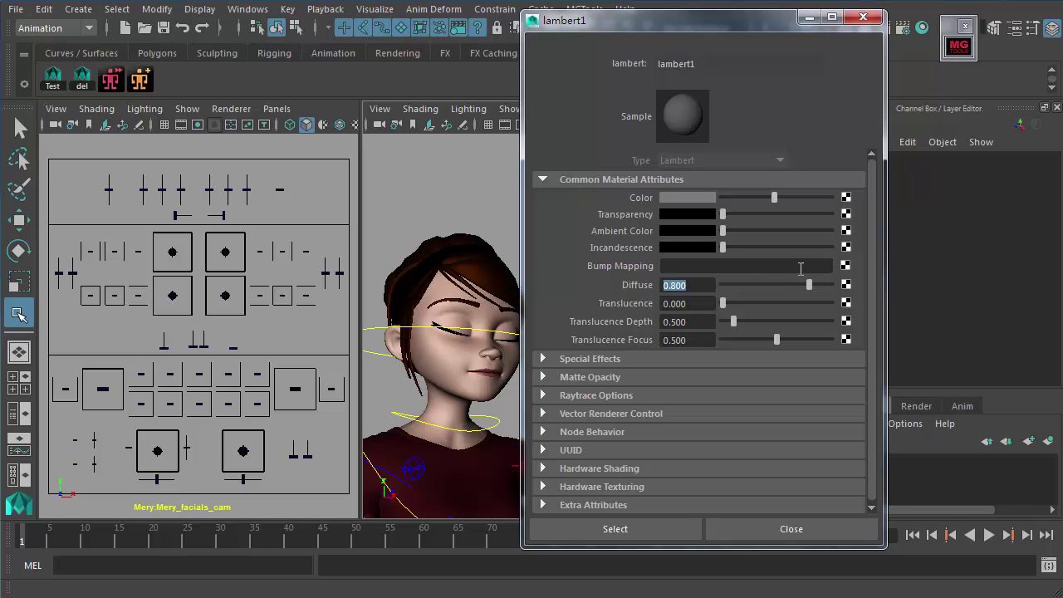
click(806, 532)
- Try box-selecting all the facial controls in the Mery facials camera view, clearing the selection each time
drag(544, 364, 525, 368)
alt+middle_drag(523, 363, 558, 346)
alt+right_drag(497, 342, 524, 343)
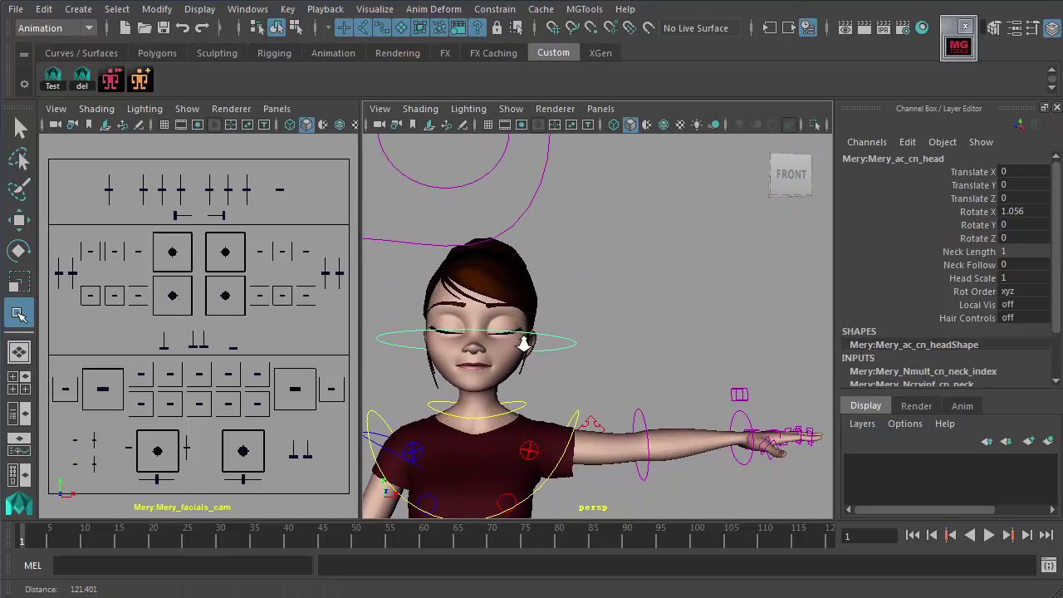
drag(46, 157, 352, 498)
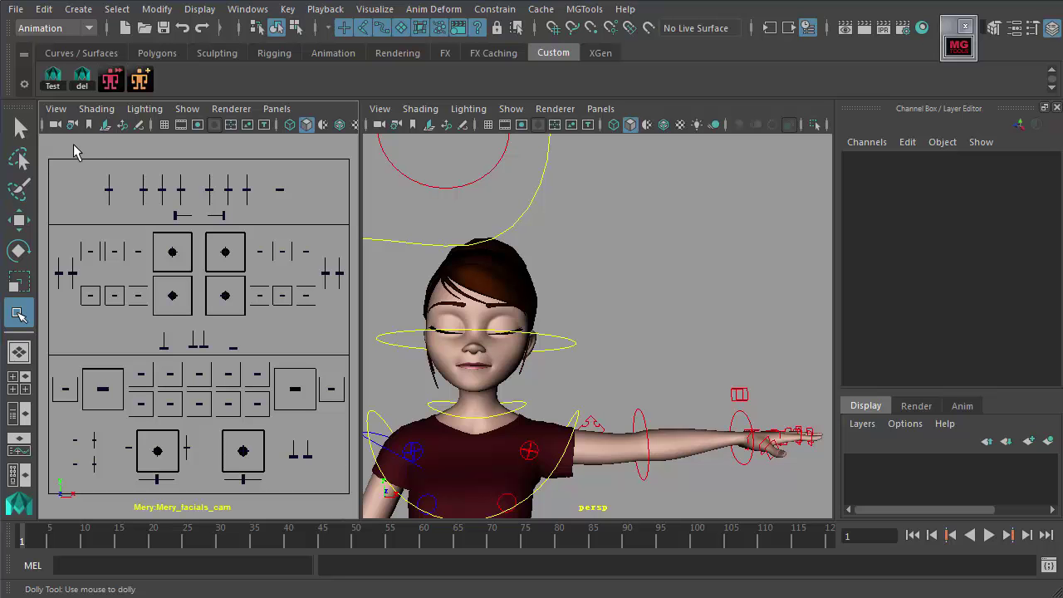
drag(47, 155, 352, 493)
click(338, 491)
drag(48, 165, 348, 493)
click(347, 494)
- Pick facial controls for the Move tool, test-move the jaw control inside its square frame, and undo each change
mouse_move(93, 185)
mouse_down()
mouse_move(114, 202)
mouse_move(110, 177)
mouse_move(110, 188)
mouse_up()
key(w)
key(ctrl+z)
mouse_move(226, 471)
mouse_down()
mouse_move(256, 488)
mouse_move(234, 481)
mouse_move(244, 479)
mouse_up()
key(ctrl+z)
drag(224, 440, 259, 464)
mouse_move(244, 451)
mouse_down()
mouse_move(243, 441)
mouse_move(226, 461)
mouse_up()
key(ctrl+z)
click(280, 495)
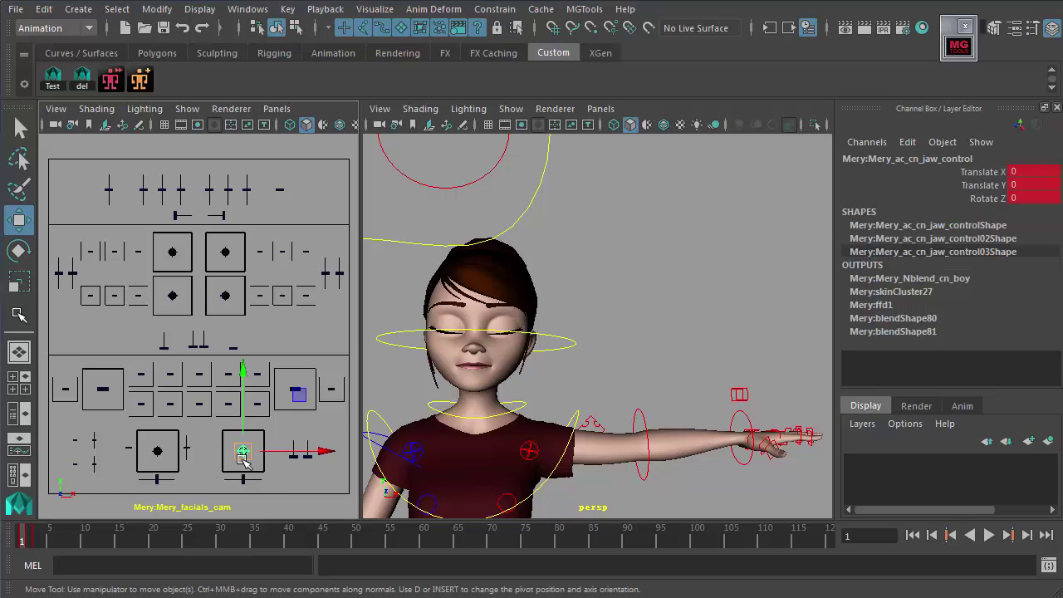
middle_drag(243, 449, 240, 446)
key(ctrl+z)
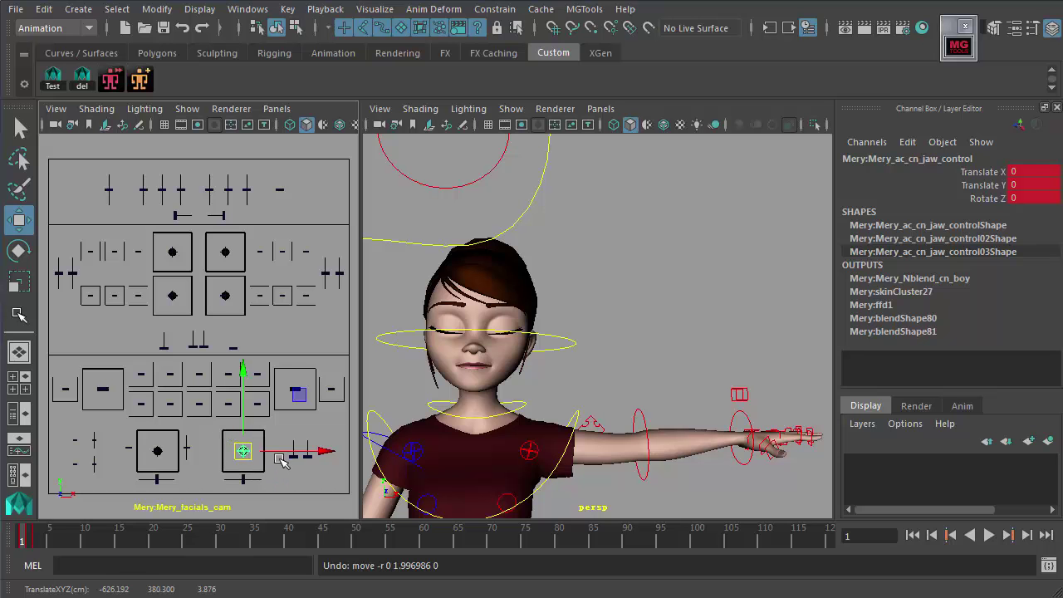
alt+click(505, 357)
alt+drag(506, 357, 548, 373)
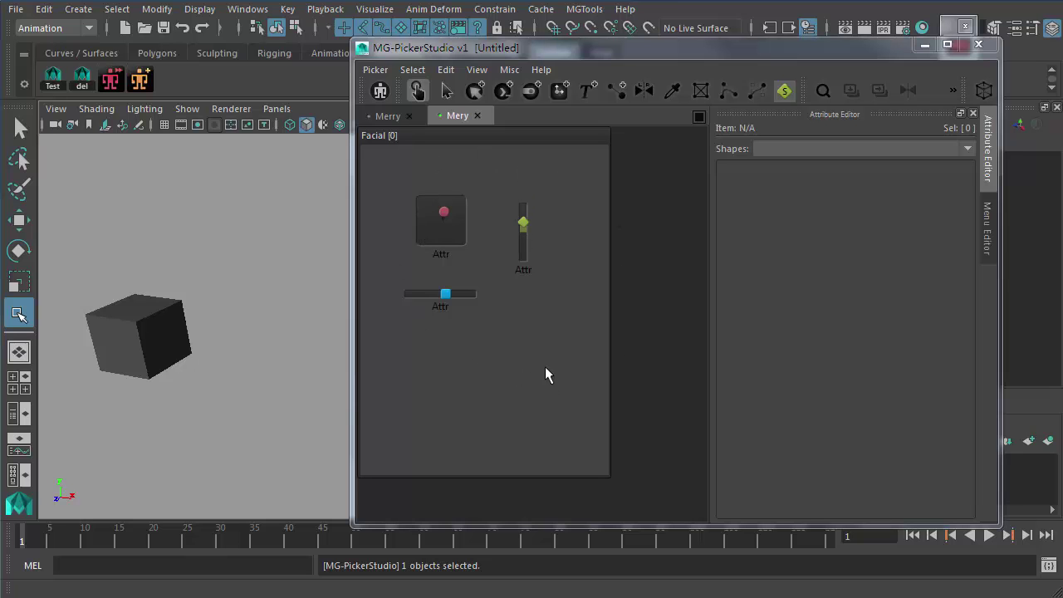
- Move the cube to about X -0.633 and Y 0.143 using the Facial panel's vertical, horizontal and 2D sliders
mouse_move(526, 226)
mouse_down()
mouse_move(526, 247)
mouse_move(523, 220)
mouse_up()
mouse_move(445, 297)
mouse_down()
mouse_move(407, 295)
mouse_move(462, 294)
mouse_up()
click(485, 347)
mouse_move(441, 215)
mouse_down()
mouse_move(415, 225)
mouse_move(428, 217)
mouse_up()
- Test selecting all three slider handles together, the vertical slider handle, and the 2D slider, clearing each selection
drag(387, 165, 570, 343)
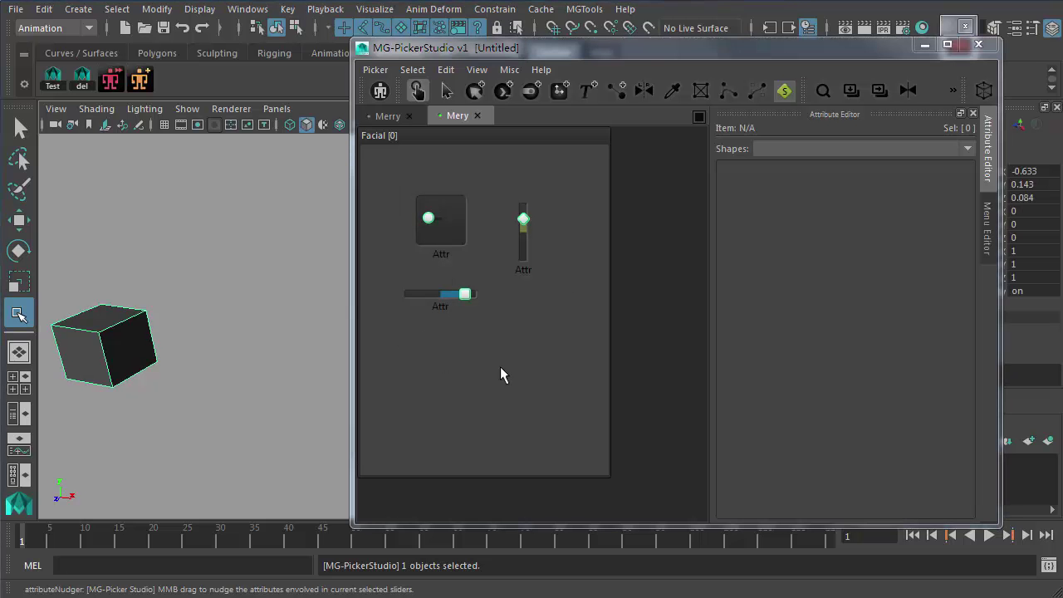
click(524, 369)
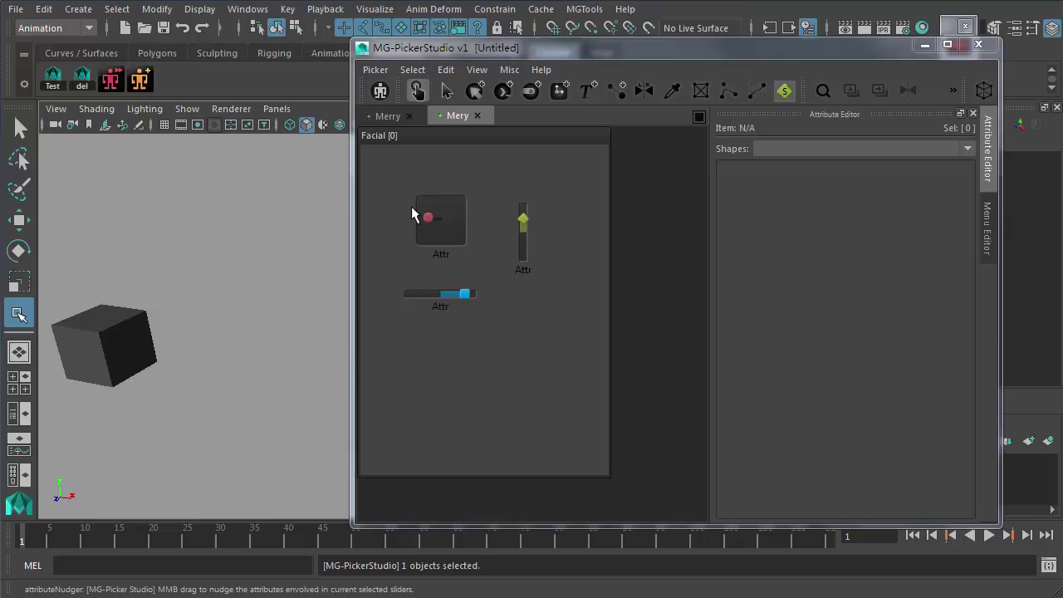
click(524, 219)
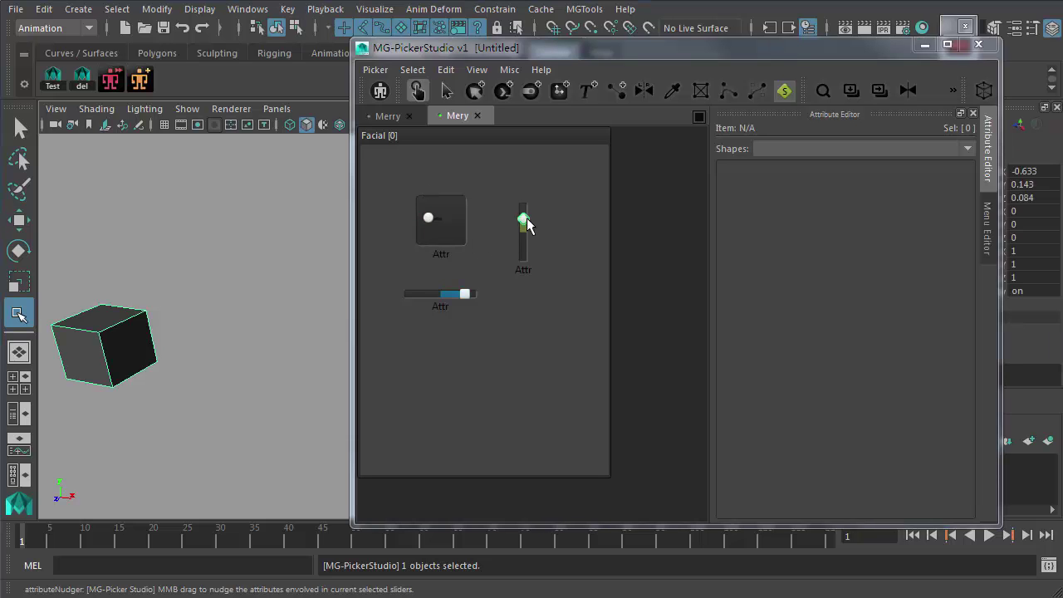
click(447, 189)
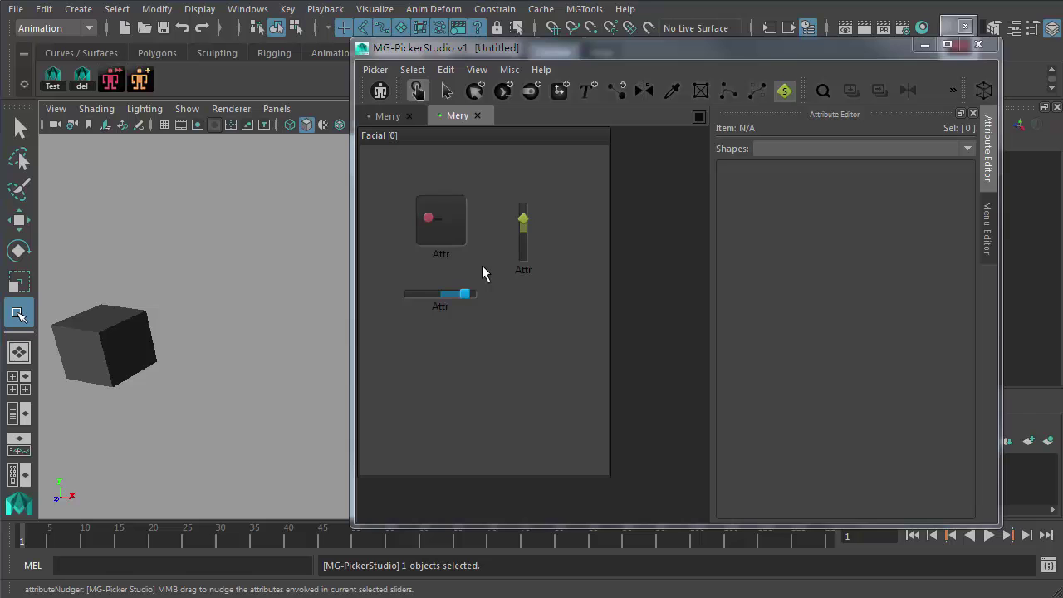
drag(411, 191, 480, 245)
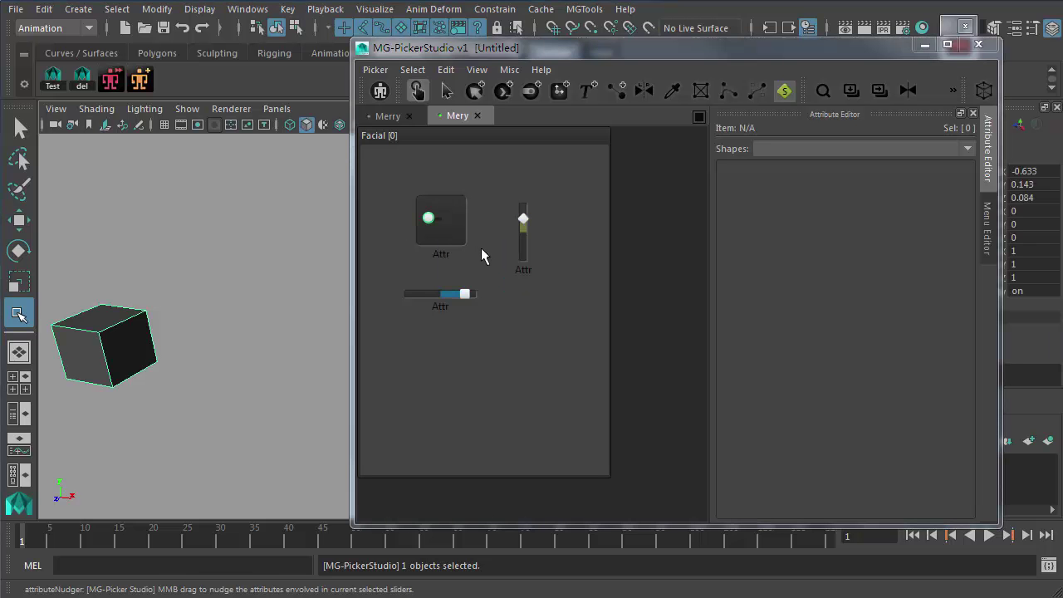
click(475, 248)
- Move the cube with the 2D slider's handle, and nudge the selected slider's attributes from the viewport
drag(405, 193, 459, 236)
mouse_move(428, 220)
mouse_down()
mouse_move(455, 223)
mouse_move(428, 210)
mouse_move(446, 234)
mouse_move(431, 228)
mouse_up()
drag(407, 187, 477, 257)
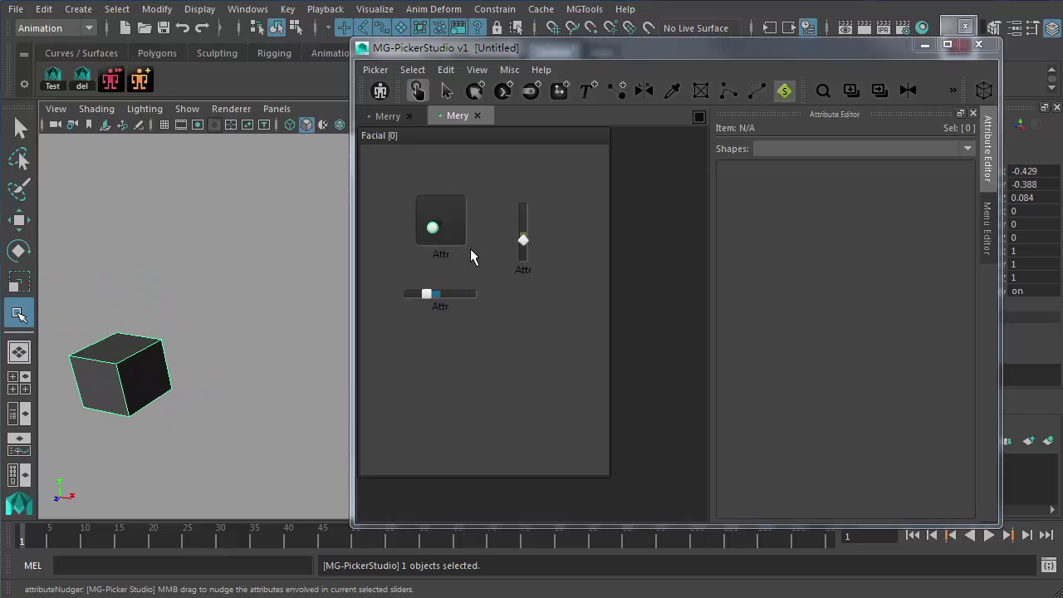
middle_drag(132, 231, 158, 233)
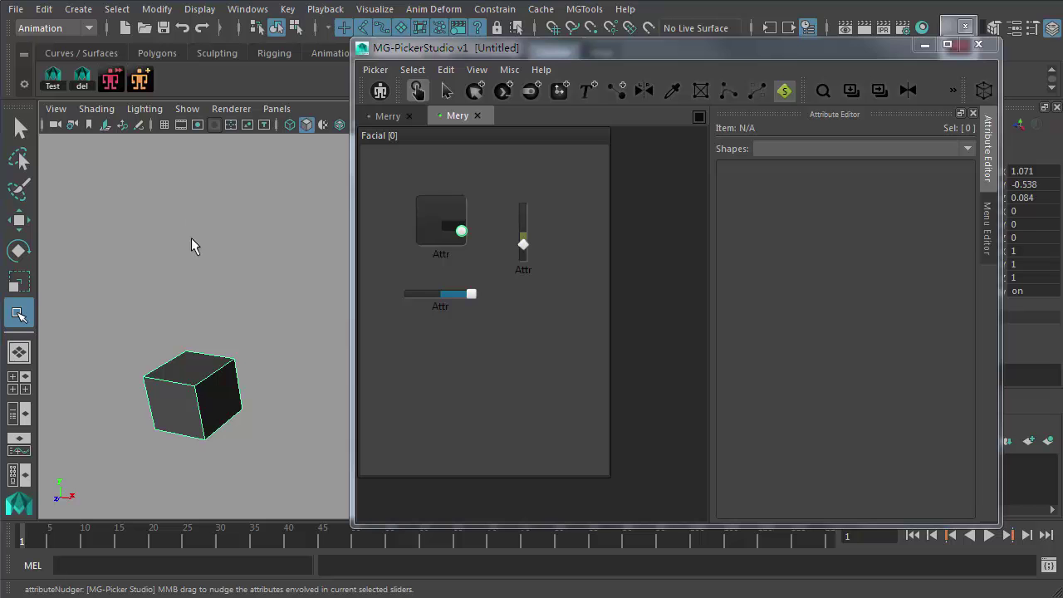
mouse_move(185, 230)
middle_down()
mouse_move(207, 230)
mouse_move(181, 229)
middle_up()
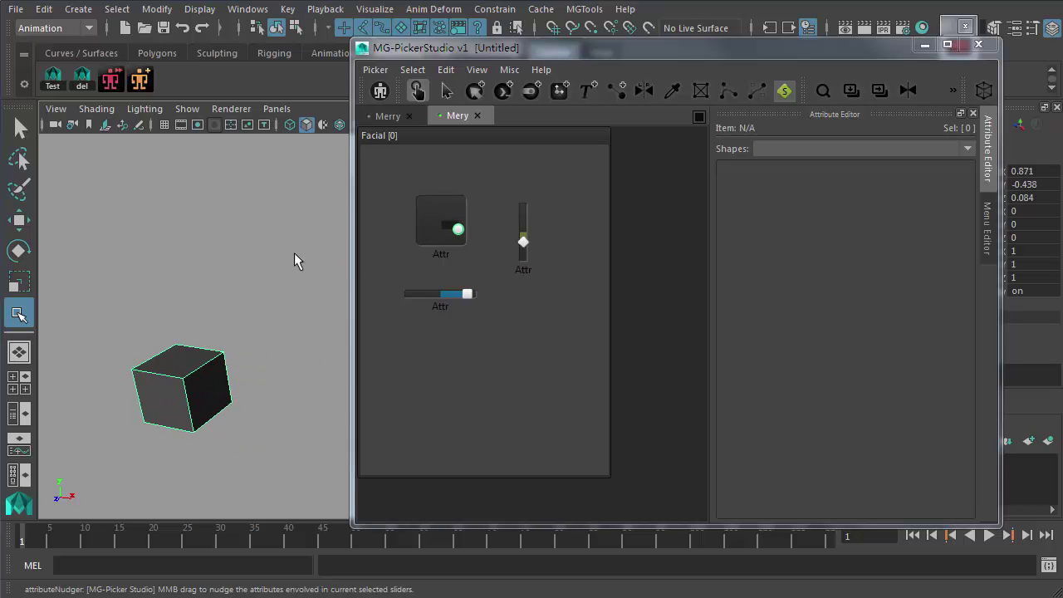
mouse_move(232, 254)
middle_down()
mouse_move(235, 225)
mouse_move(240, 239)
middle_up()
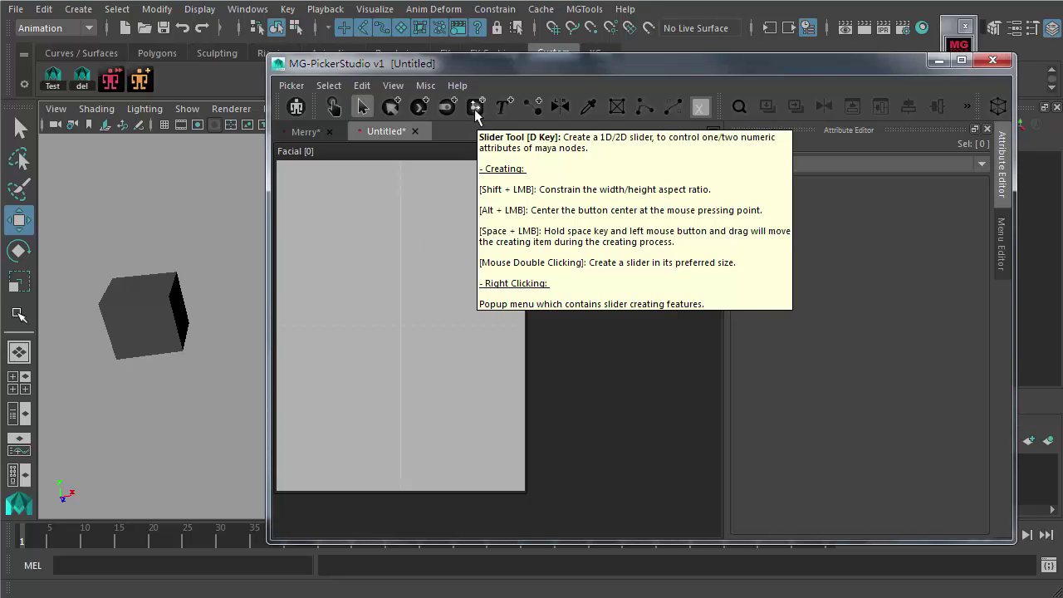
- Draw a square 2D slider with the Slider tool in the upper-left area of the untitled picker's Facial panel
click(474, 106)
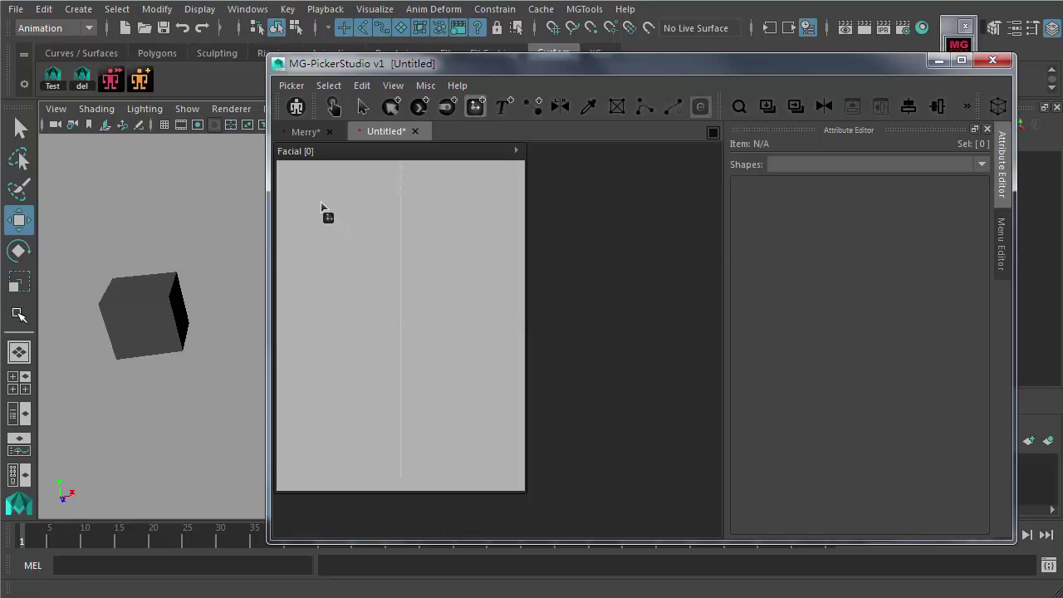
drag(320, 206, 362, 252)
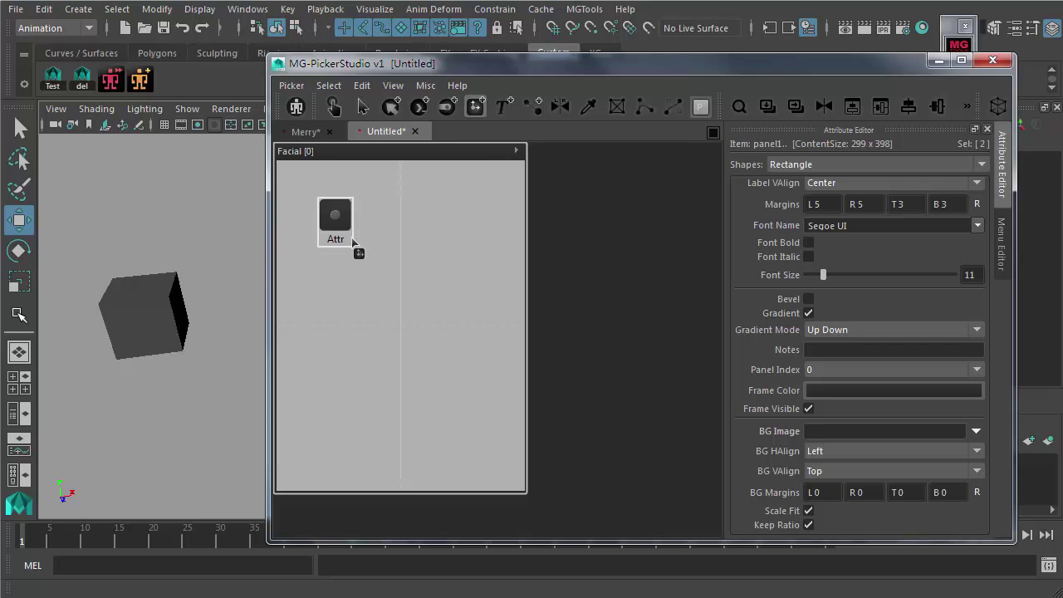
drag(360, 249, 445, 259)
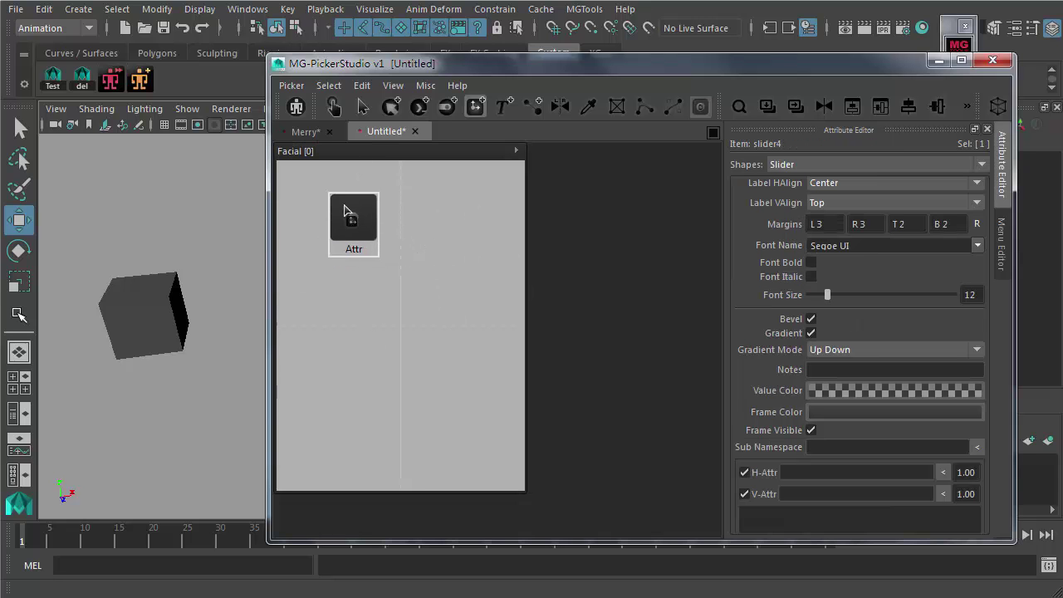
- Examine the new slider's H-Attr and V-Attr fields in its attribute settings
scroll(776, 387, down, 1)
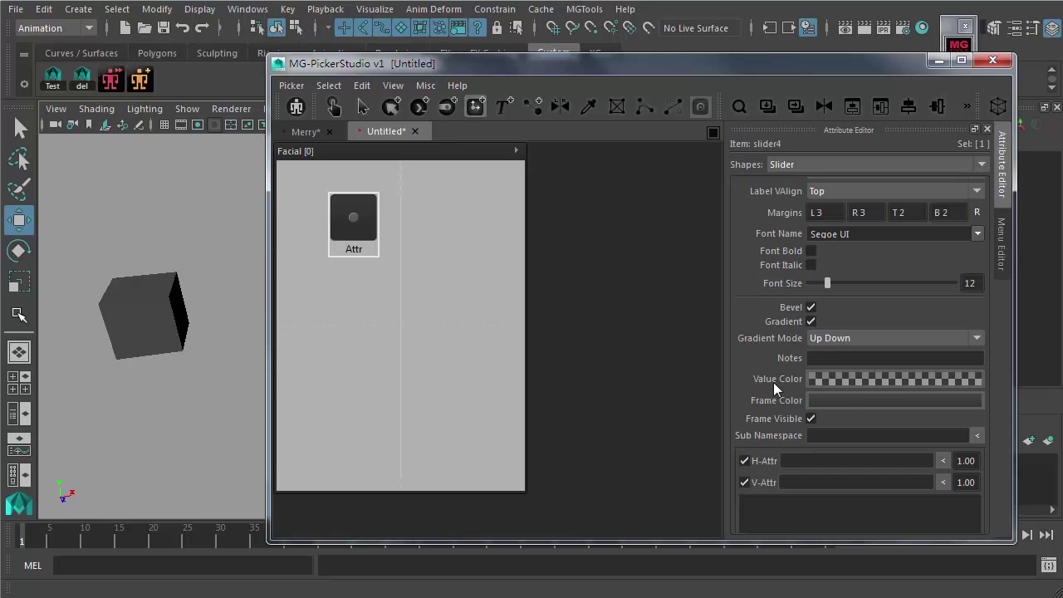
scroll(773, 387, down, 5)
click(795, 283)
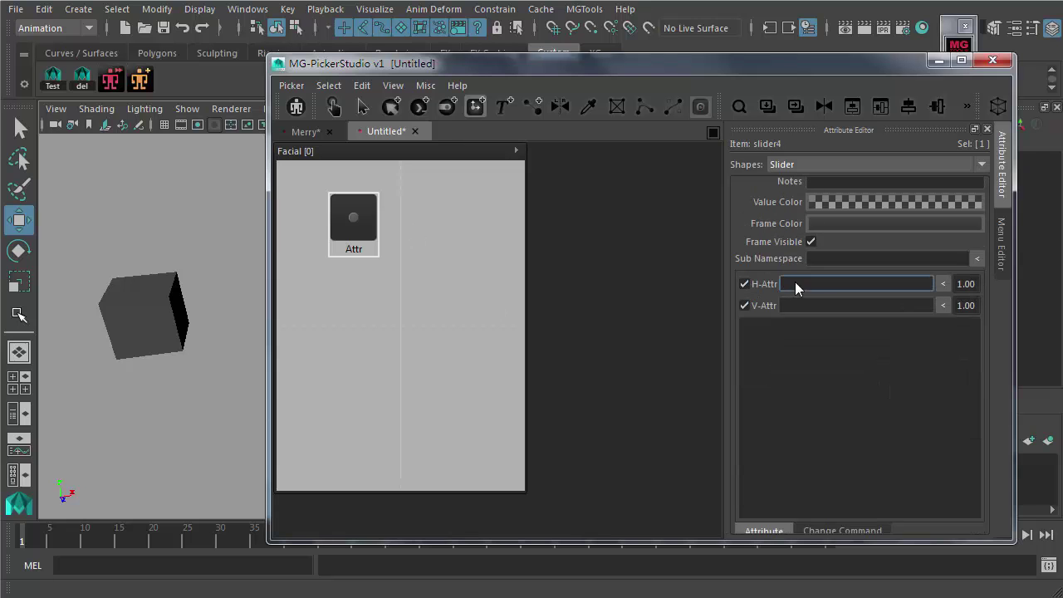
click(797, 305)
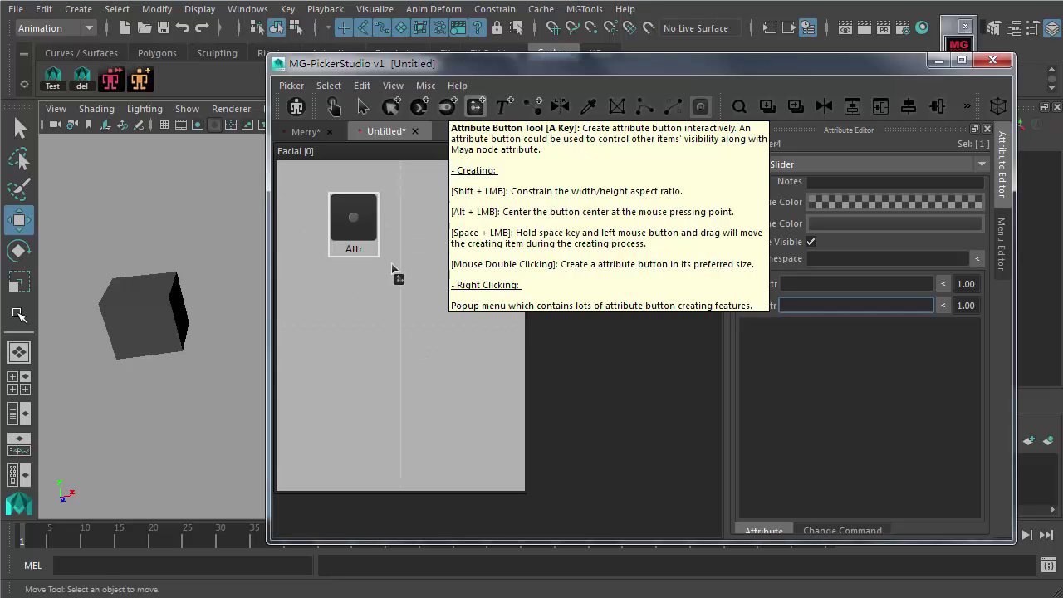
- Draw a second square 2D slider about 65 by 65 below the first one, and check its size values
drag(340, 285, 397, 354)
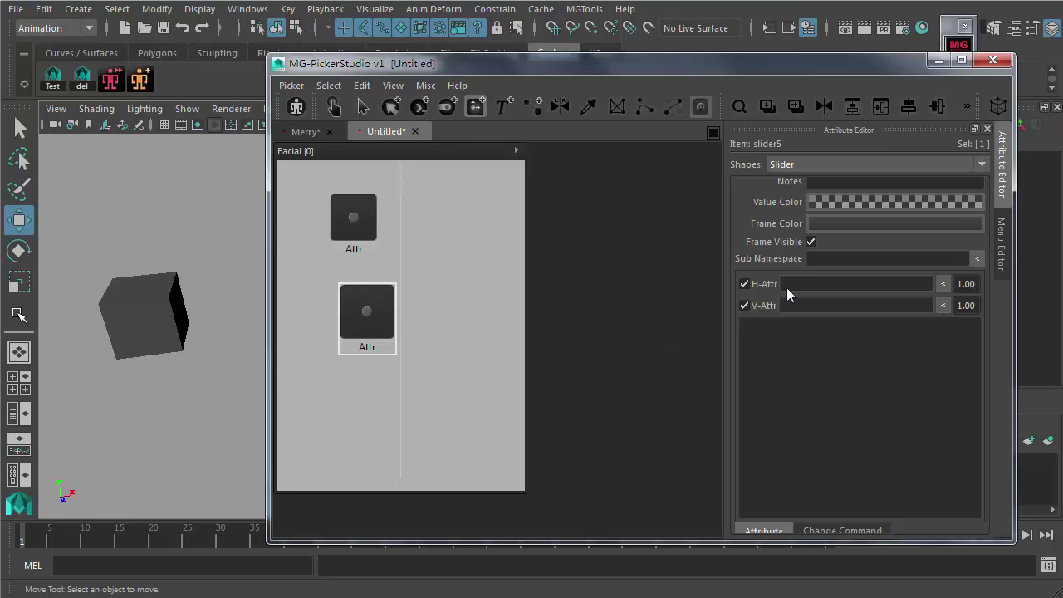
scroll(765, 241, up, 10)
scroll(776, 276, up, 3)
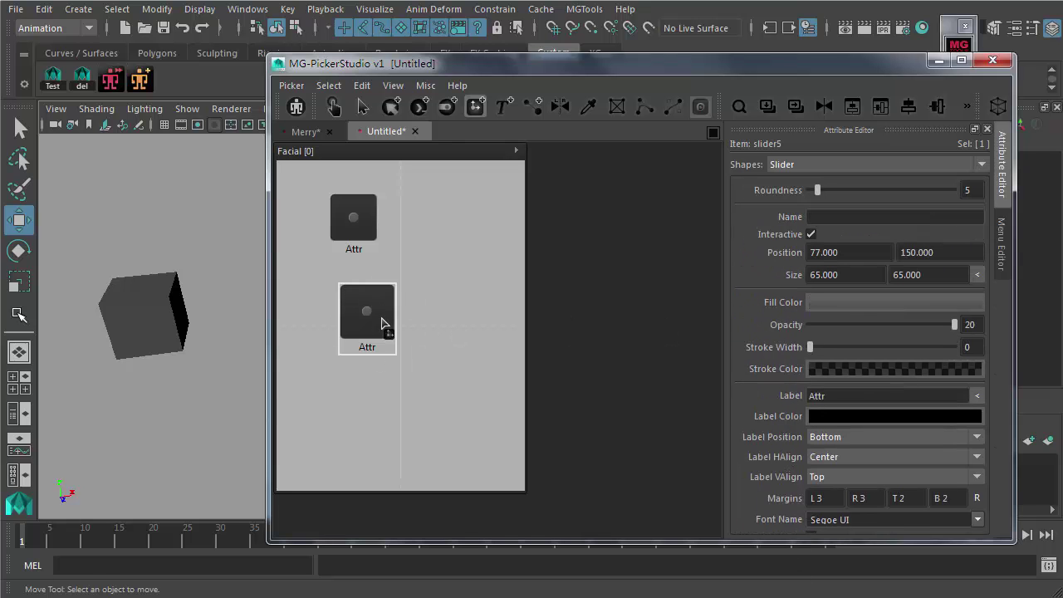
drag(869, 274, 803, 286)
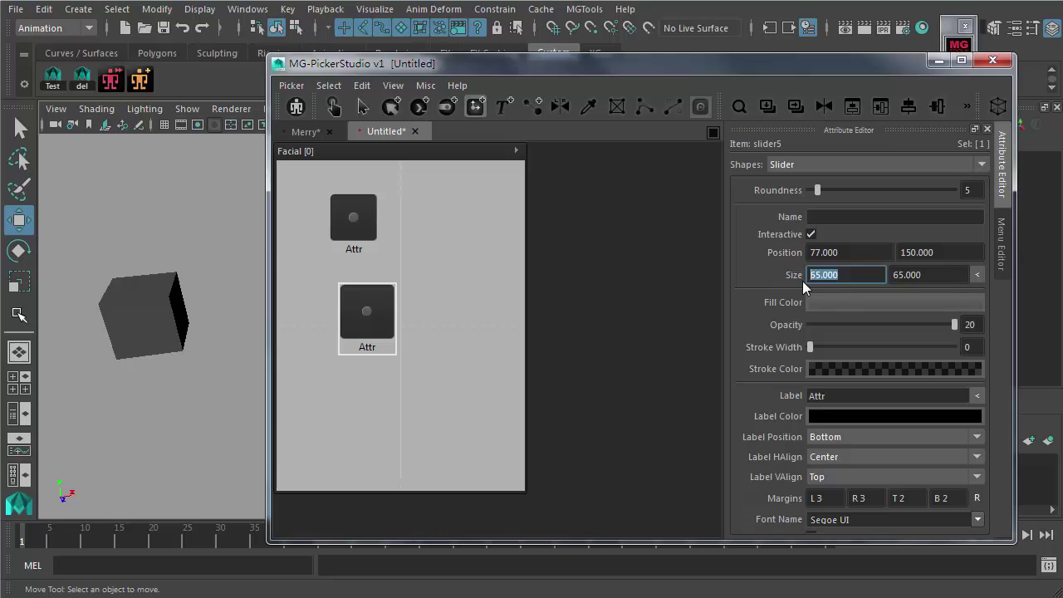
drag(947, 272, 891, 275)
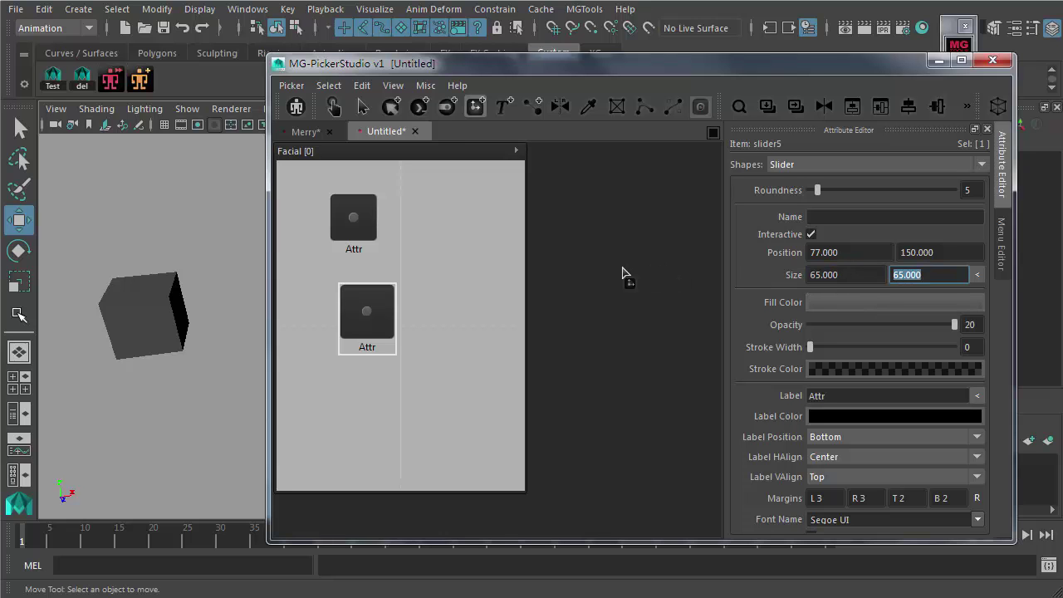
- Return to the Select tool, duplicate the 65 by 65 slider directly below itself, and clear the selection
right_click(432, 266)
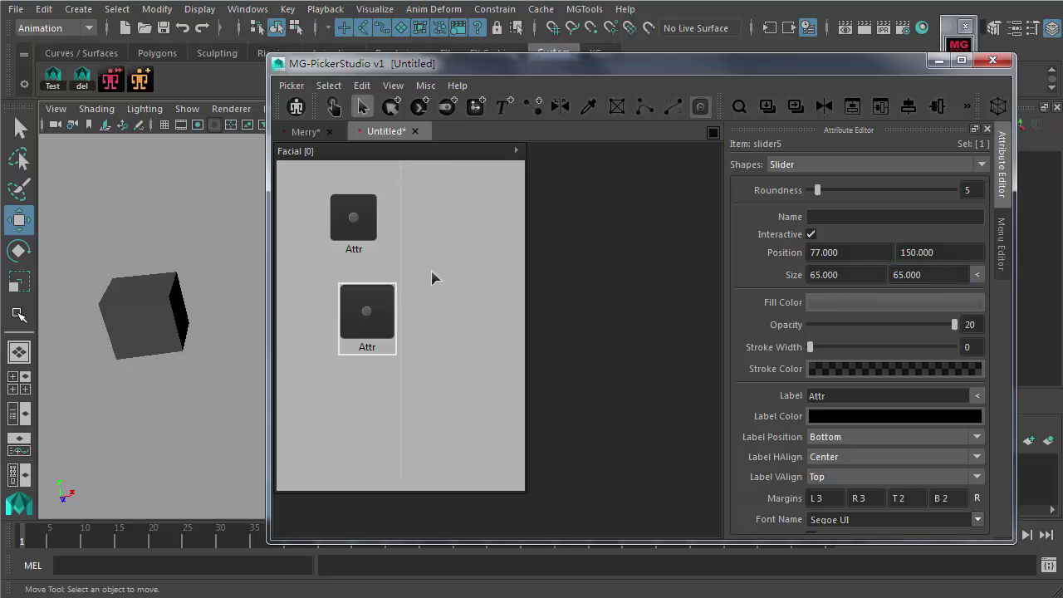
key(ctrl+d)
click(464, 320)
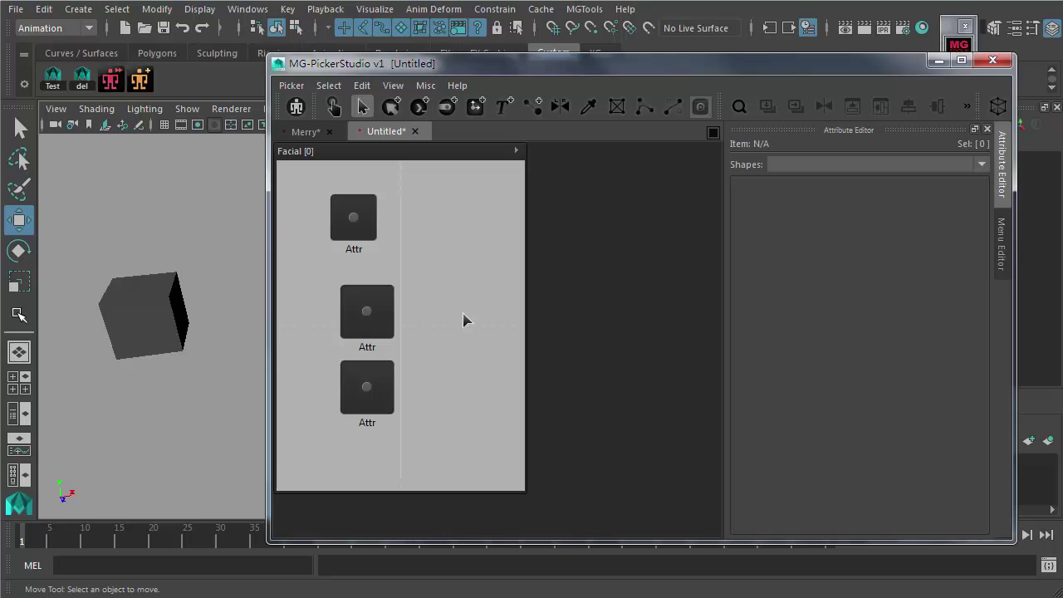
click(370, 299)
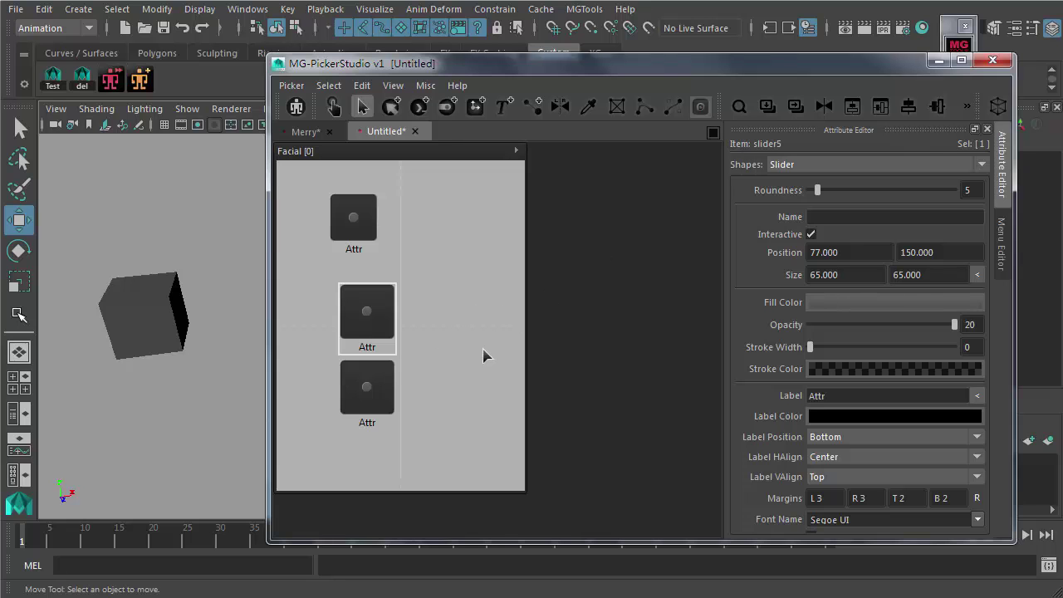
click(439, 325)
- Try duplicating the first slider's round handle as a separate button and moving the copy around the panel
click(355, 219)
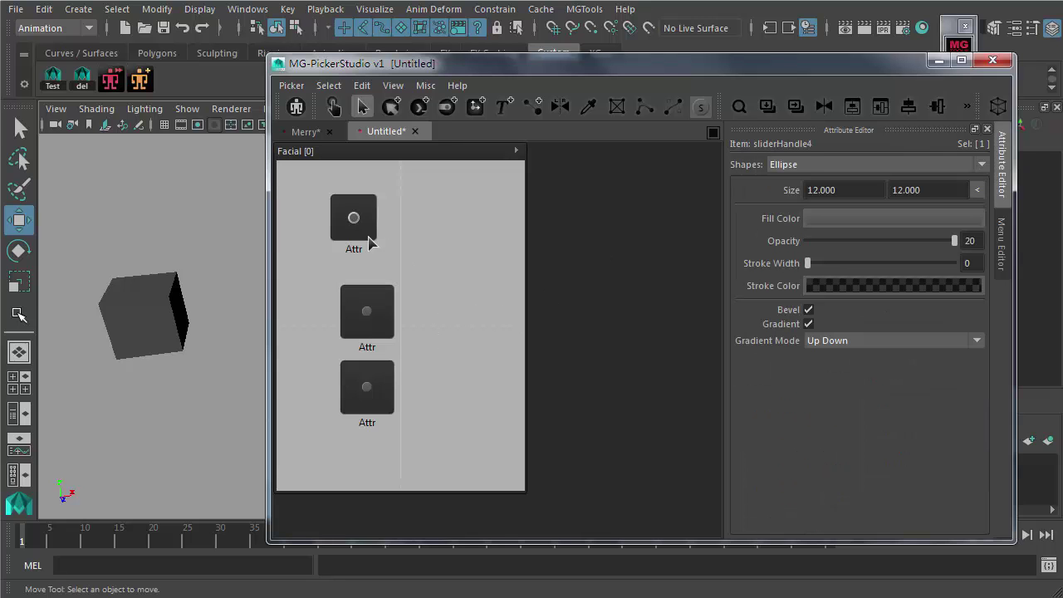
double_click(765, 145)
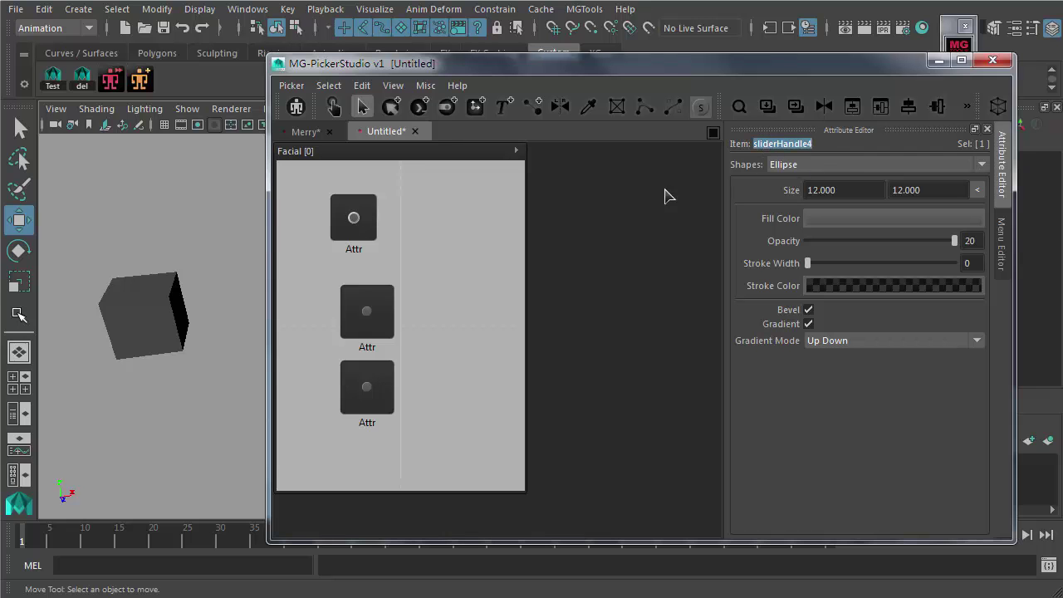
click(405, 192)
key(ctrl+d)
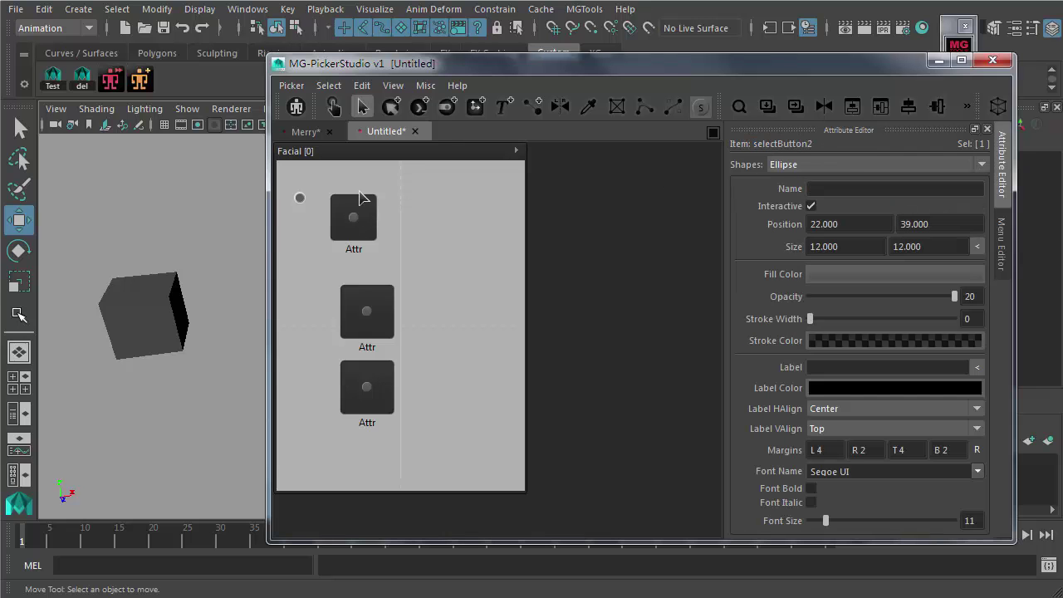
drag(298, 200, 358, 176)
drag(468, 220, 466, 222)
click(497, 274)
- Select the cube and the topmost slider, and assign pCube1.translateX to that slider's H-Attr
click(149, 304)
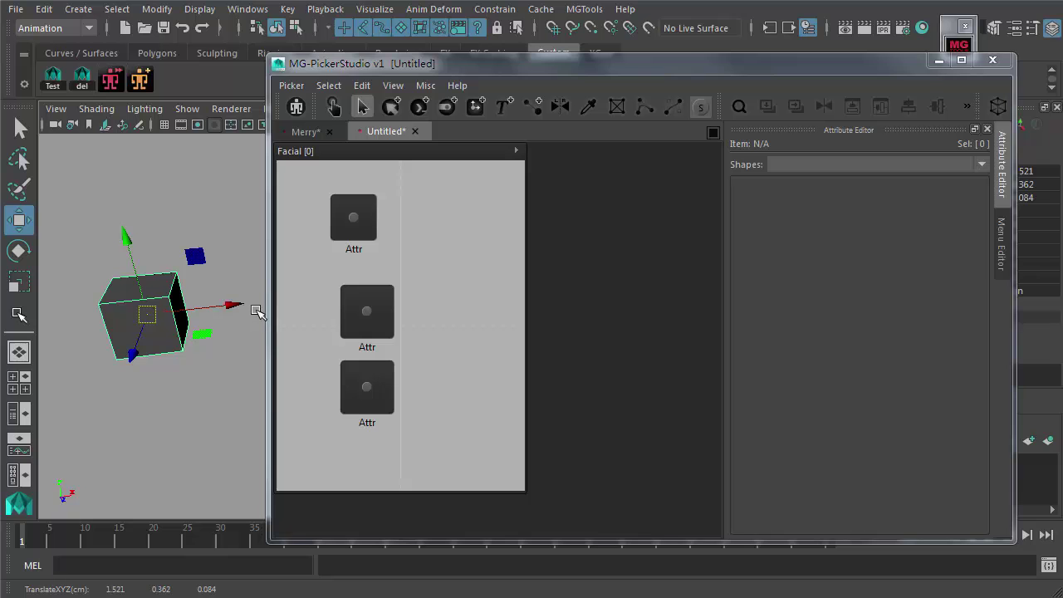
click(390, 303)
click(355, 246)
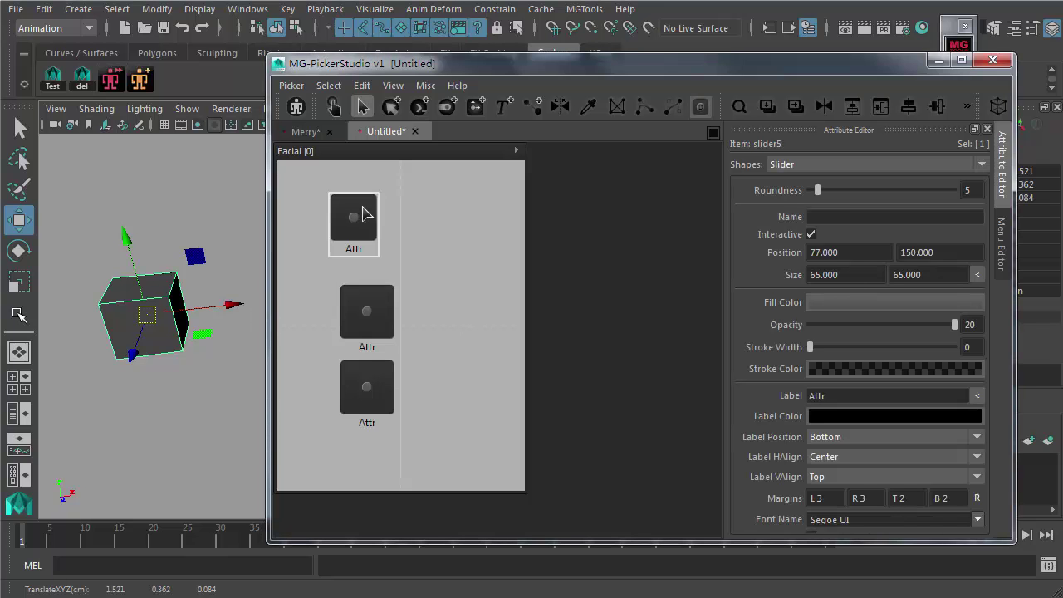
scroll(831, 299, down, 5)
scroll(757, 263, down, 3)
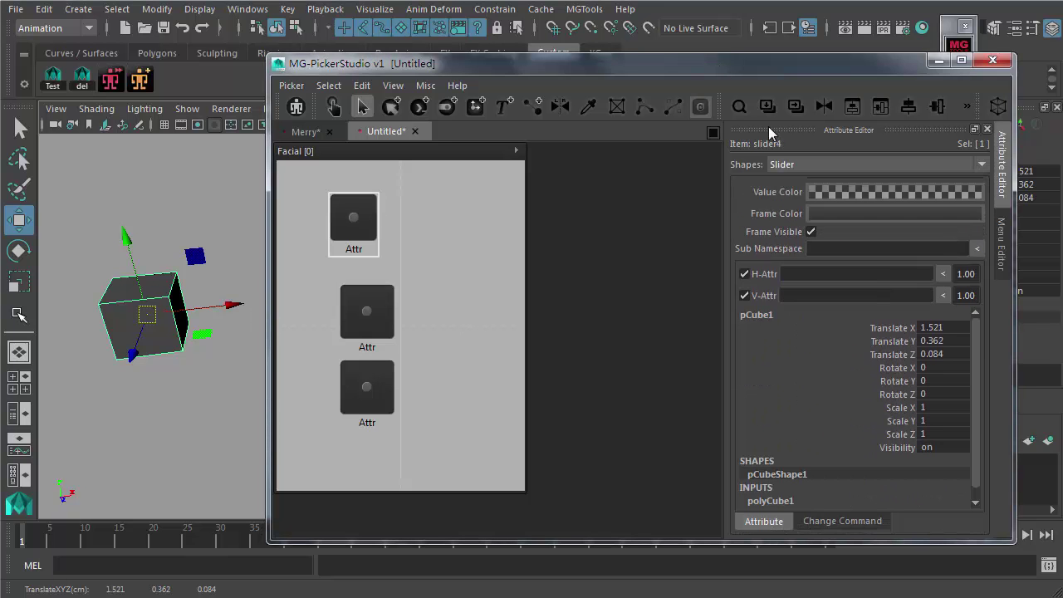
click(900, 329)
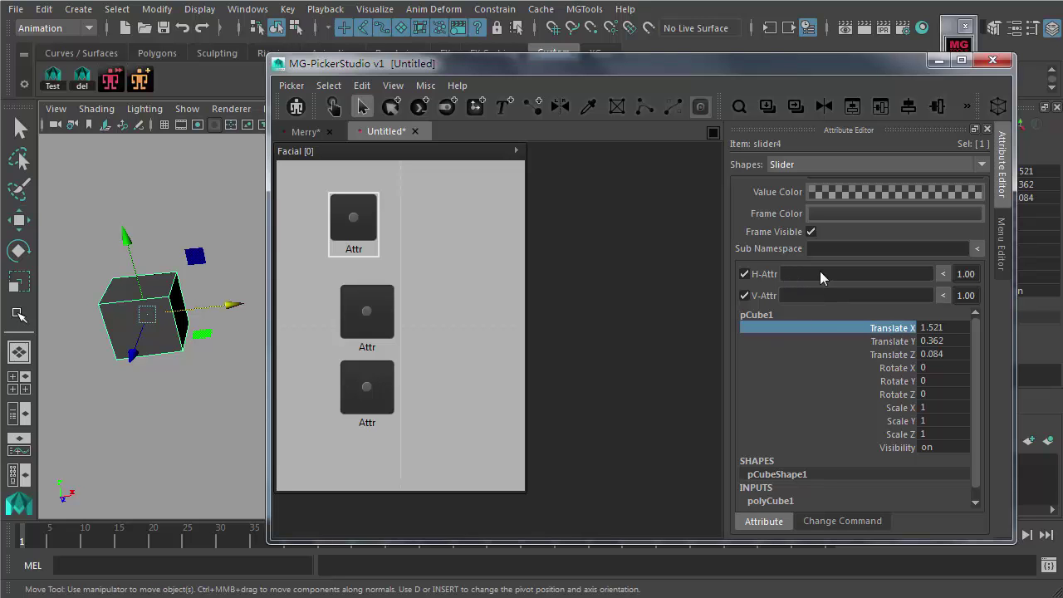
click(891, 341)
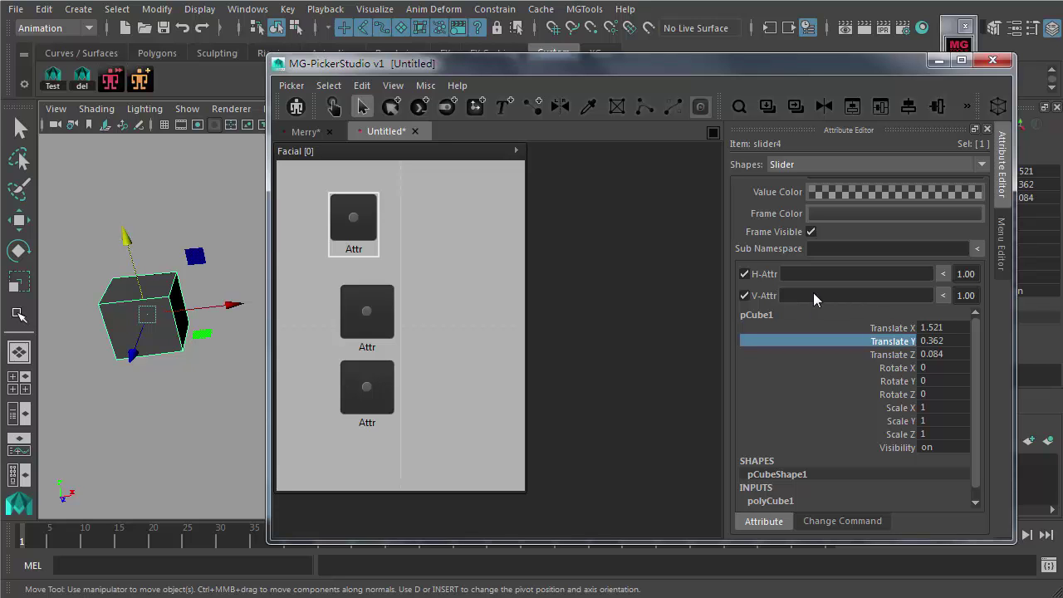
click(814, 328)
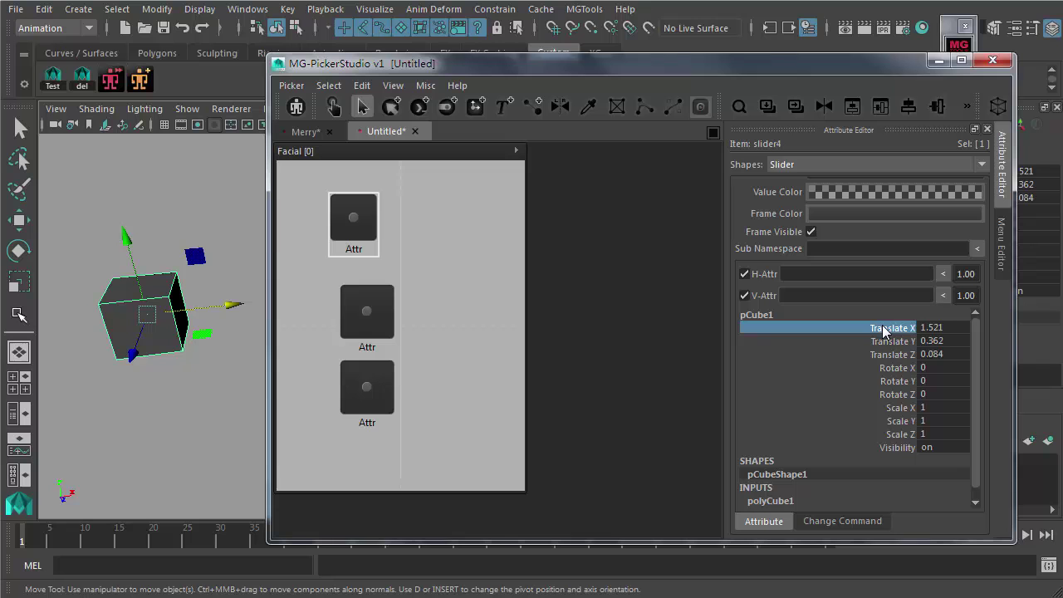
click(942, 273)
- Assign pCube1.translateY to the slider's V-Attr and switch to the picker's animation tool
click(889, 344)
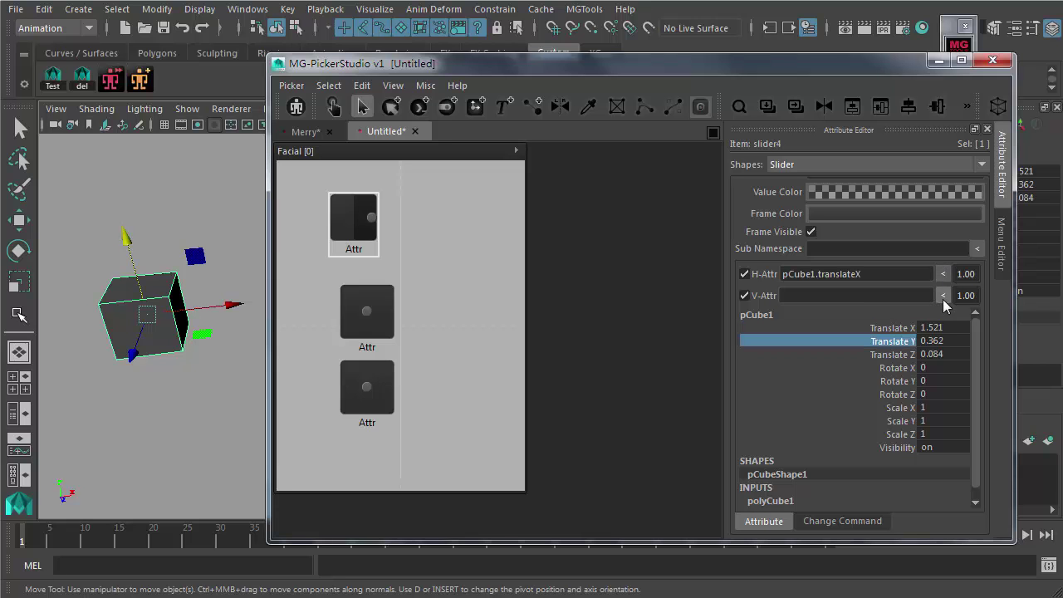
click(942, 297)
click(333, 106)
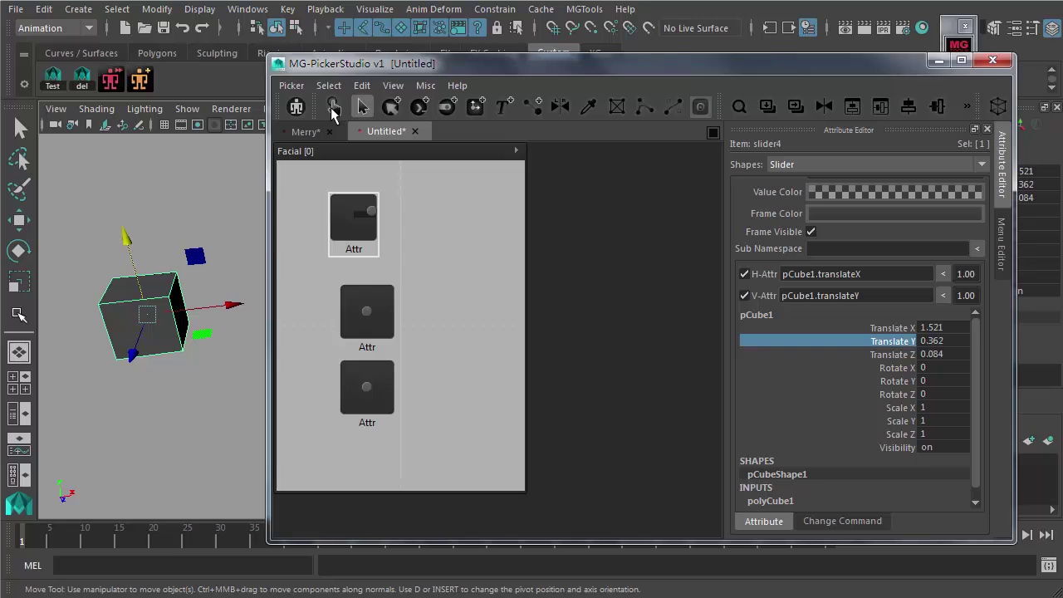
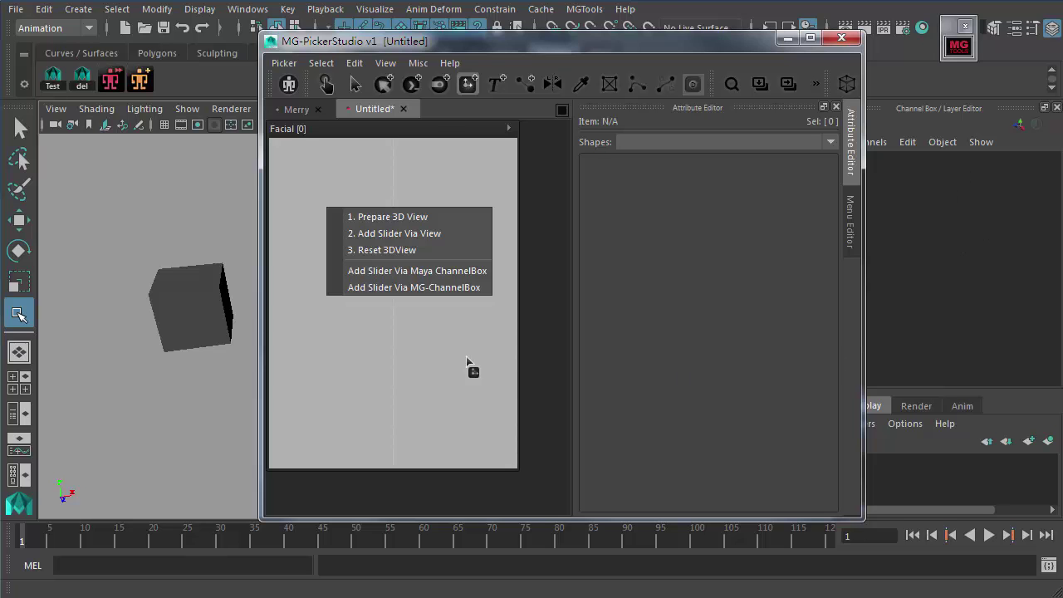
- Add a 2D slider for the cube's Translate X and Translate Y via the Maya ChannelBox, and test it by moving its handle
click(129, 201)
click(229, 328)
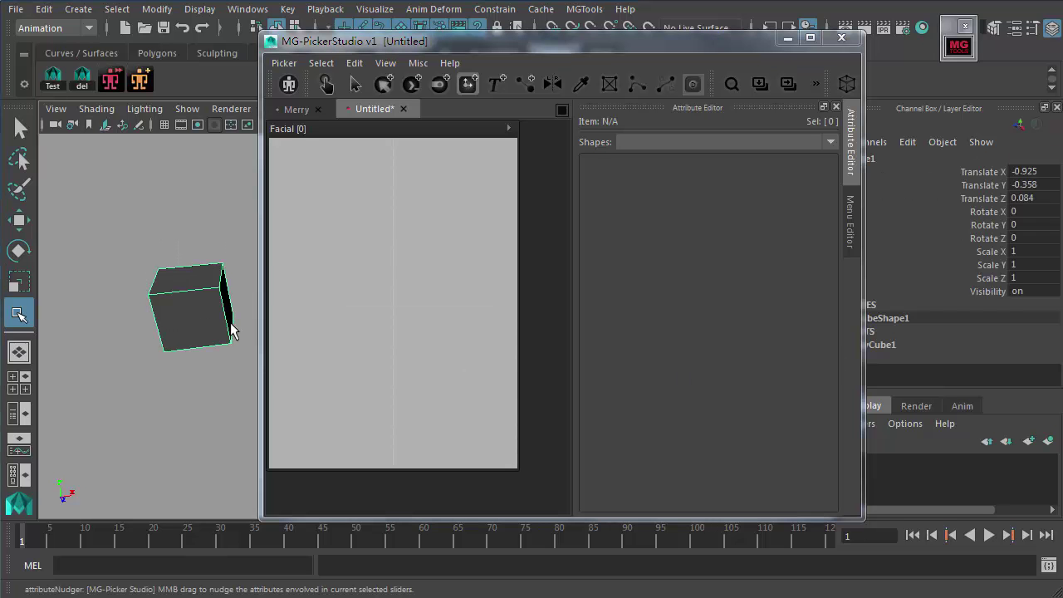
drag(980, 176, 980, 188)
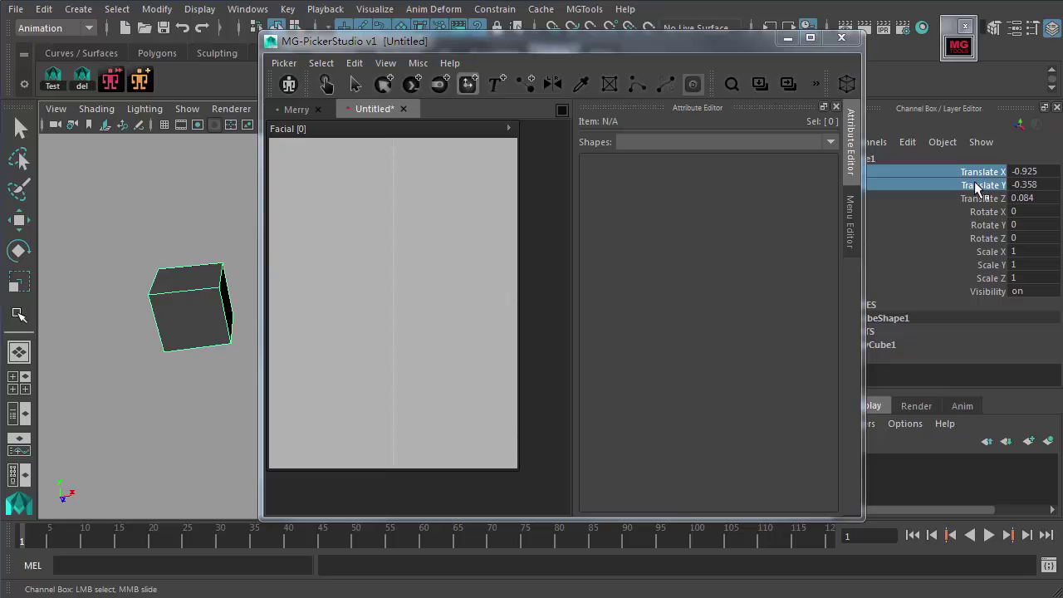
right_click(338, 208)
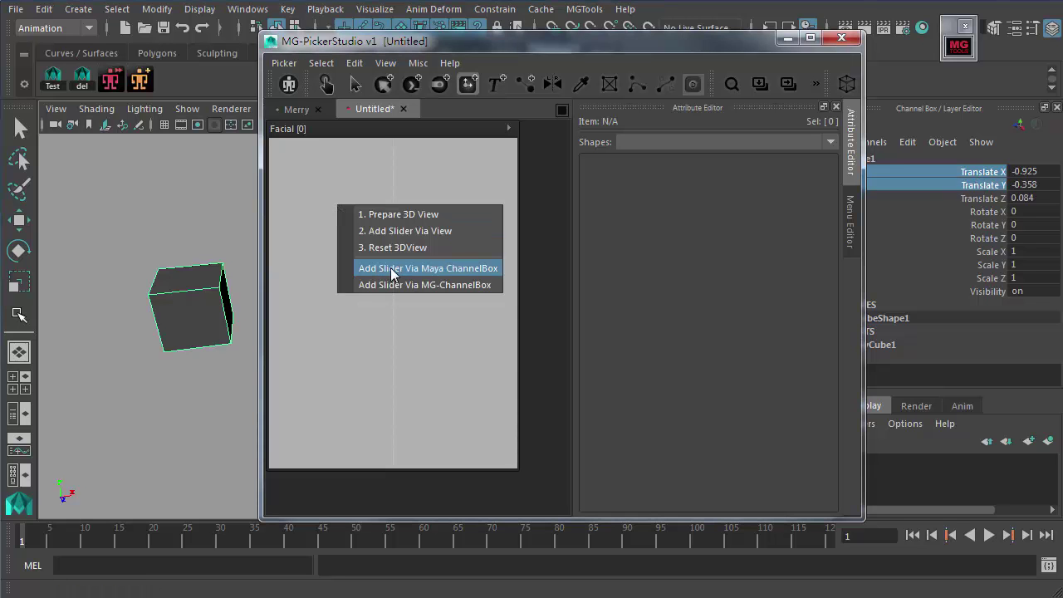
click(453, 270)
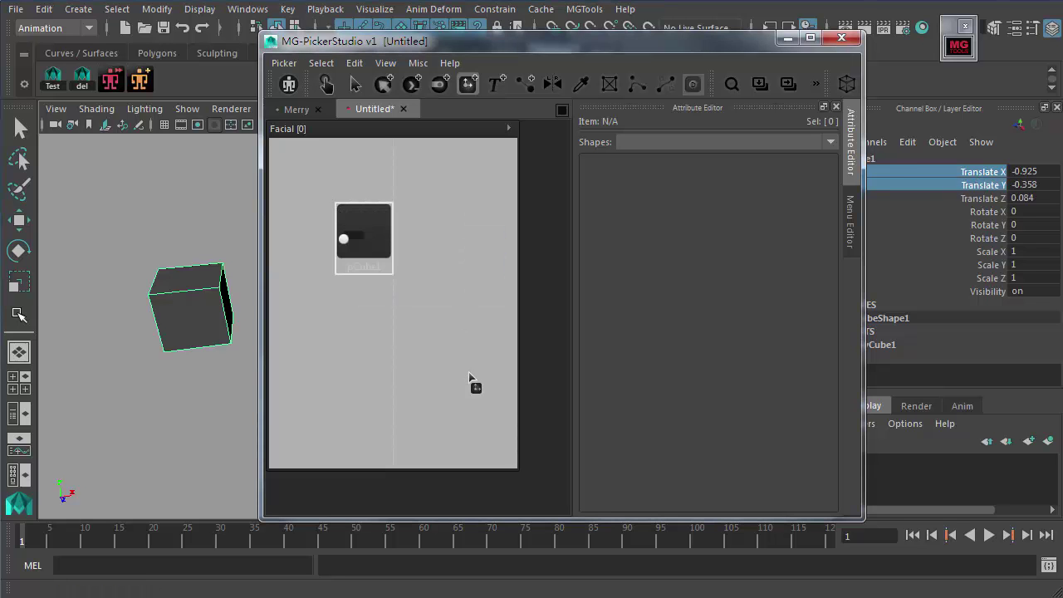
click(325, 83)
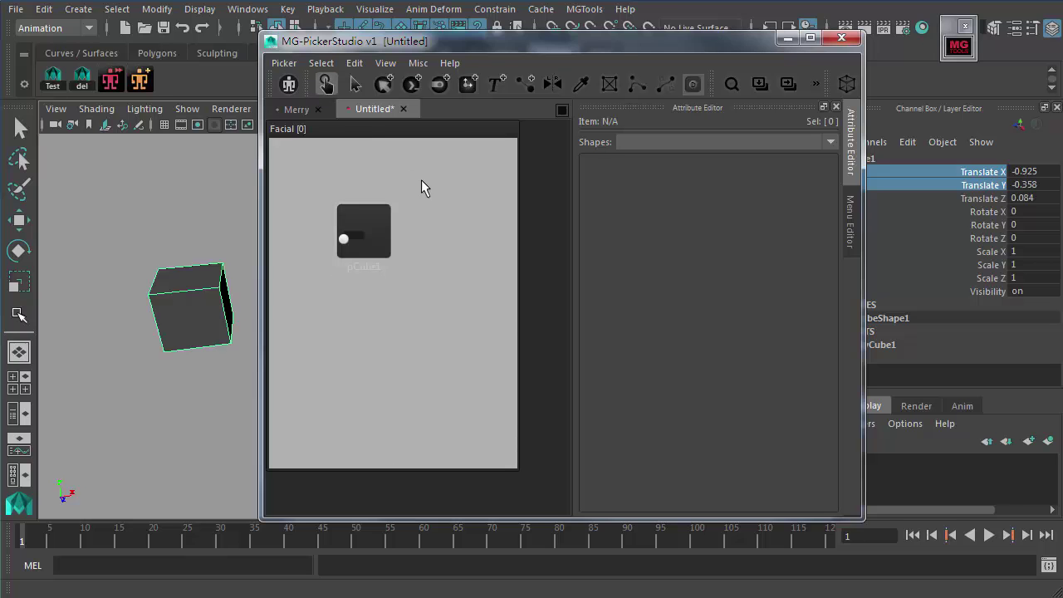
mouse_move(343, 237)
mouse_down()
mouse_move(347, 218)
mouse_move(382, 240)
mouse_move(344, 235)
mouse_move(388, 242)
mouse_move(363, 216)
mouse_move(339, 235)
mouse_move(341, 221)
mouse_move(352, 228)
mouse_up()
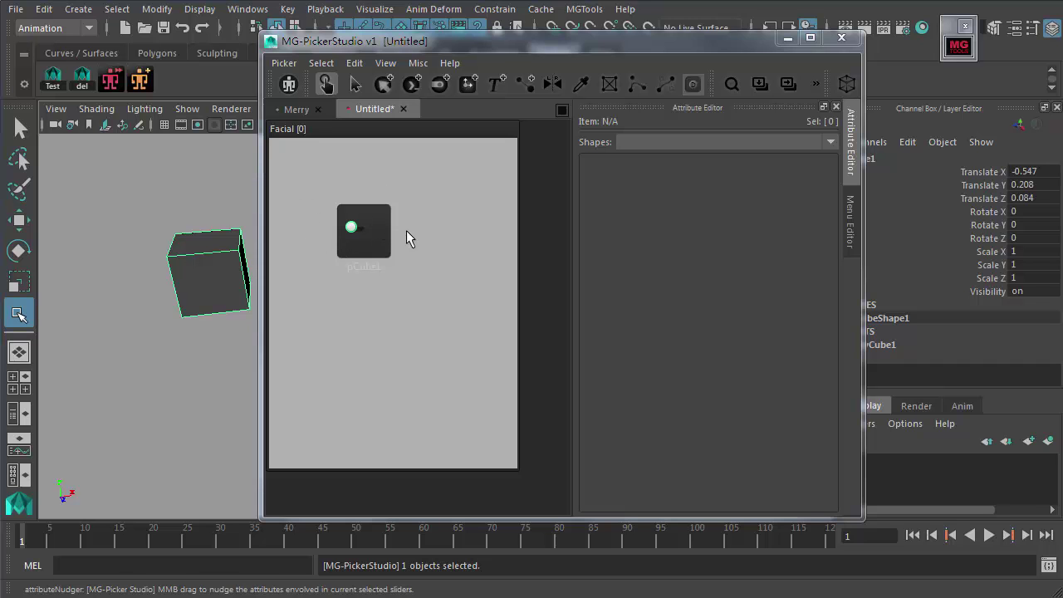
- Add a single-attribute slider for the cube's Translate X below the 2D slider via the Maya ChannelBox, and test its handle
drag(986, 173, 982, 266)
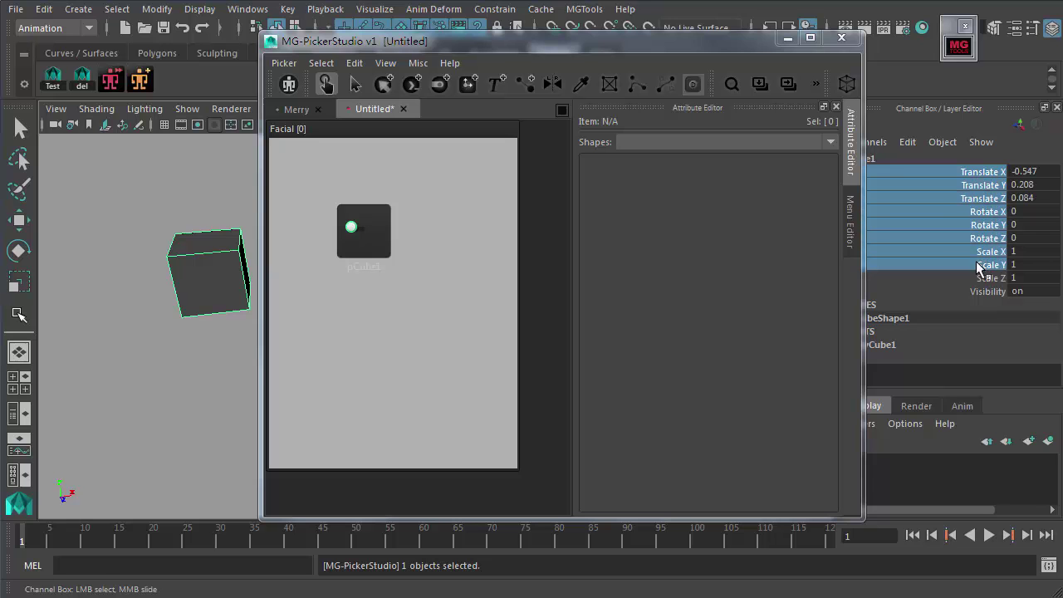
click(963, 172)
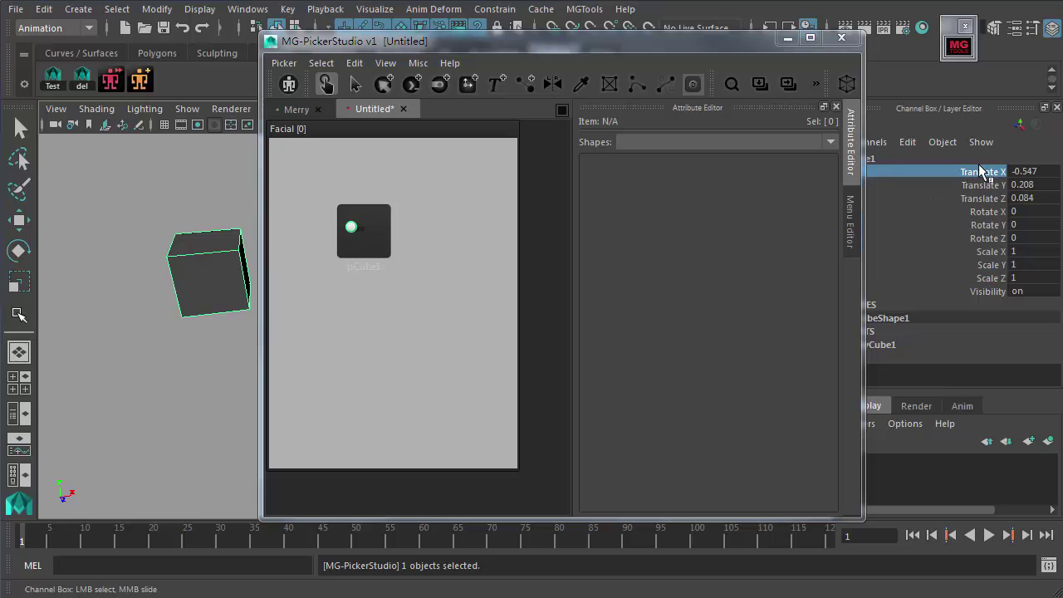
click(468, 83)
click(324, 289)
click(395, 353)
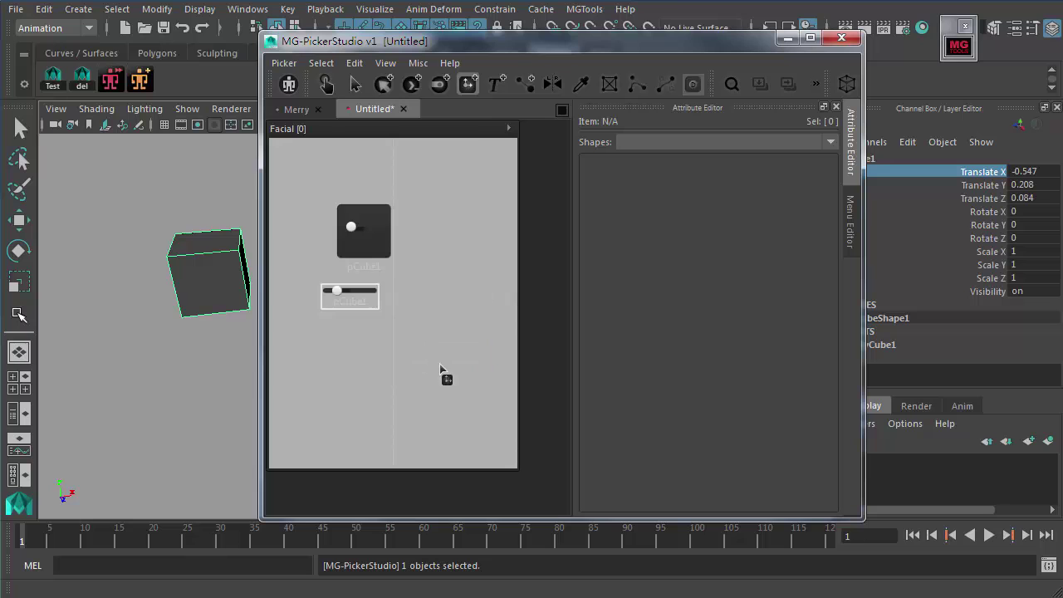
click(327, 84)
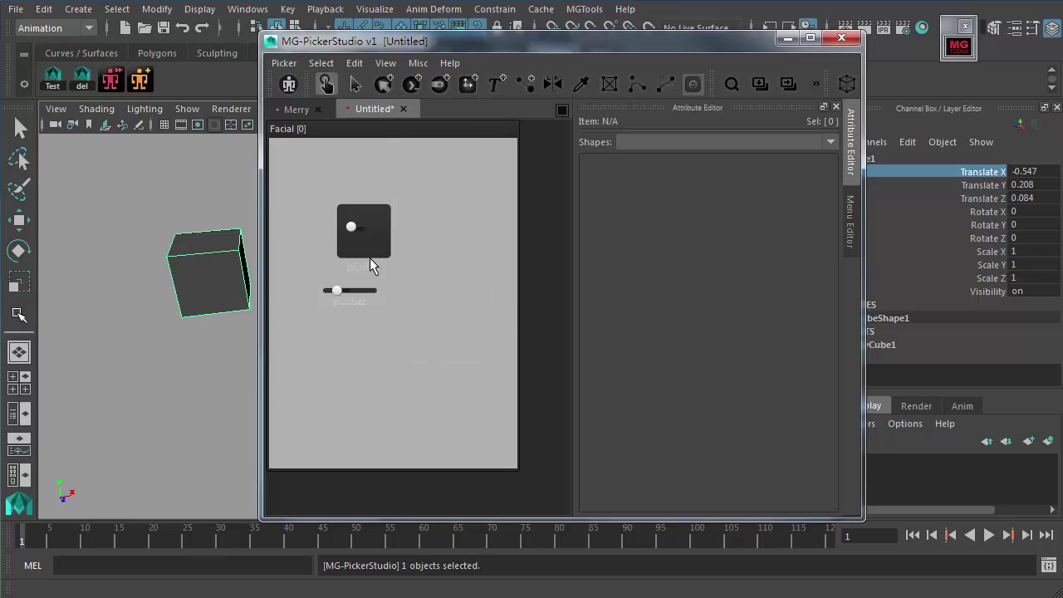
mouse_move(340, 290)
mouse_down()
mouse_move(320, 290)
mouse_move(346, 290)
mouse_up()
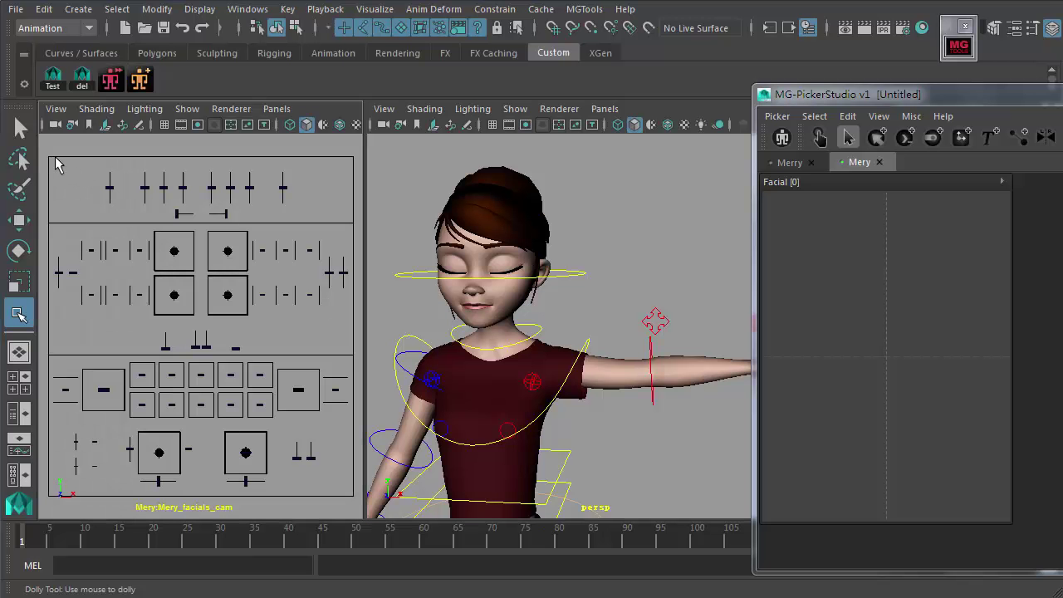
- Select all the facial controls in the Mery_facials_cam view and close the separate Mery picker
drag(45, 152, 327, 327)
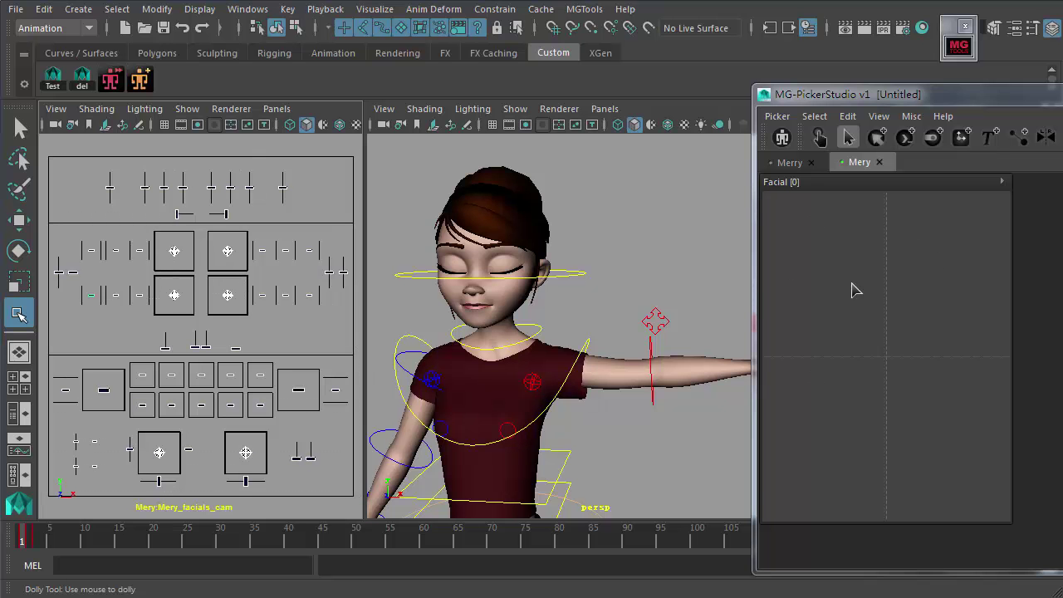
drag(922, 94, 652, 78)
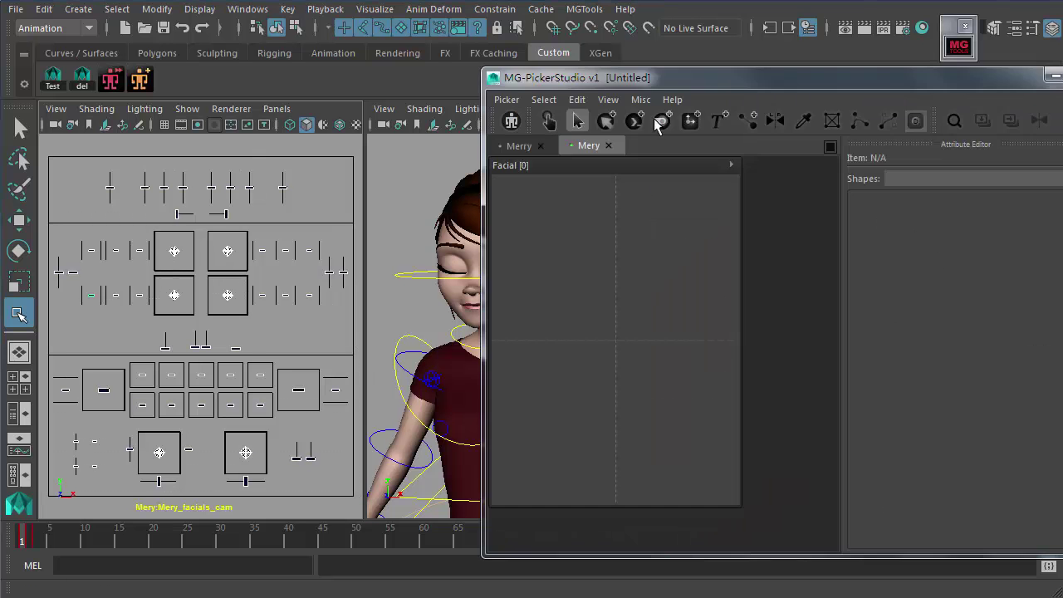
click(608, 145)
- Add a 300 by 400 panel named Facial with horizontal layout to the Merry picker
click(506, 100)
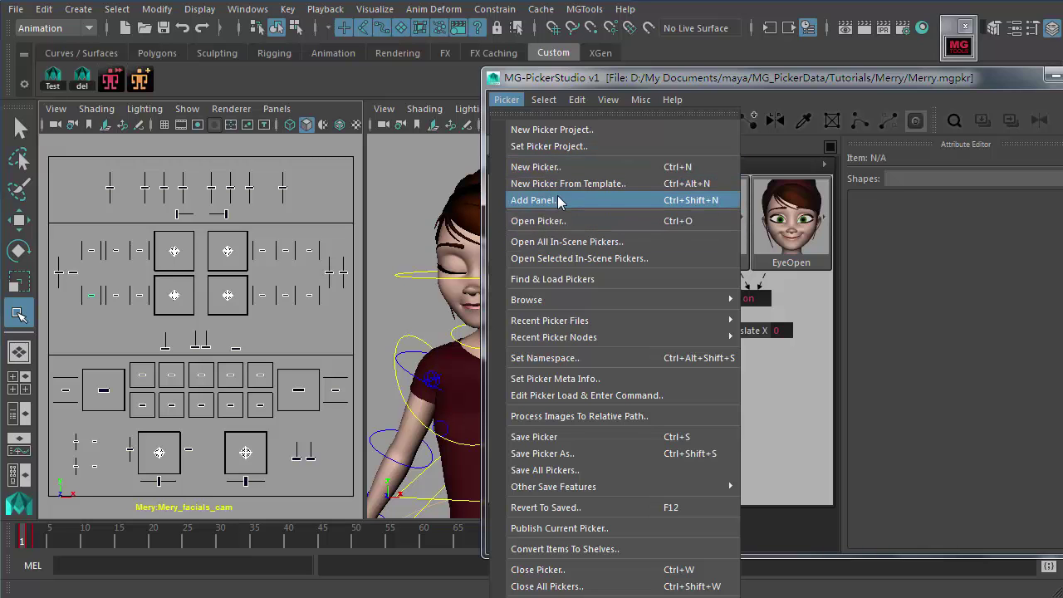
click(558, 200)
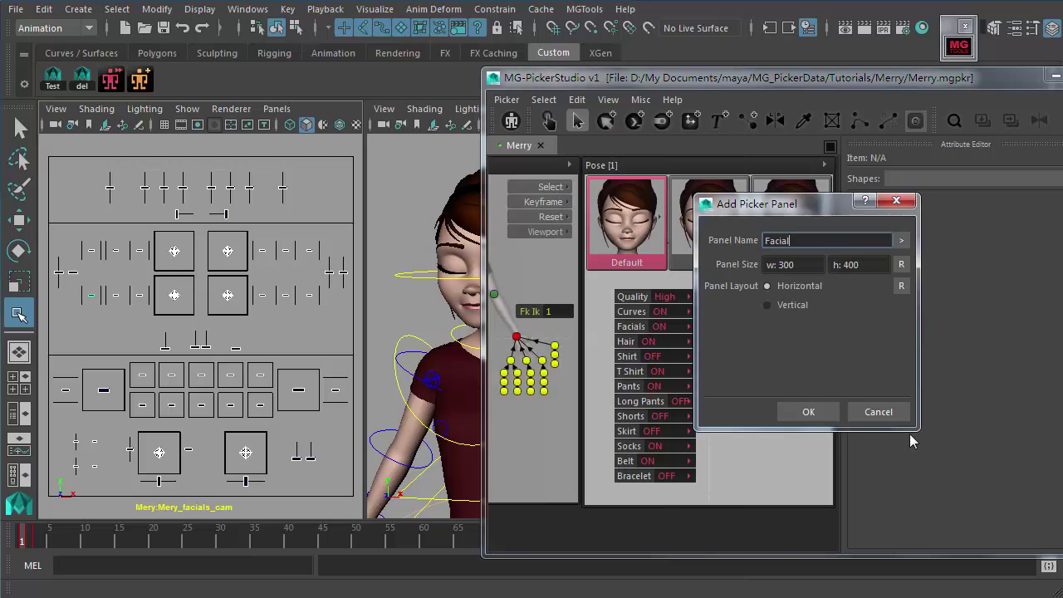
click(821, 410)
drag(553, 279, 614, 282)
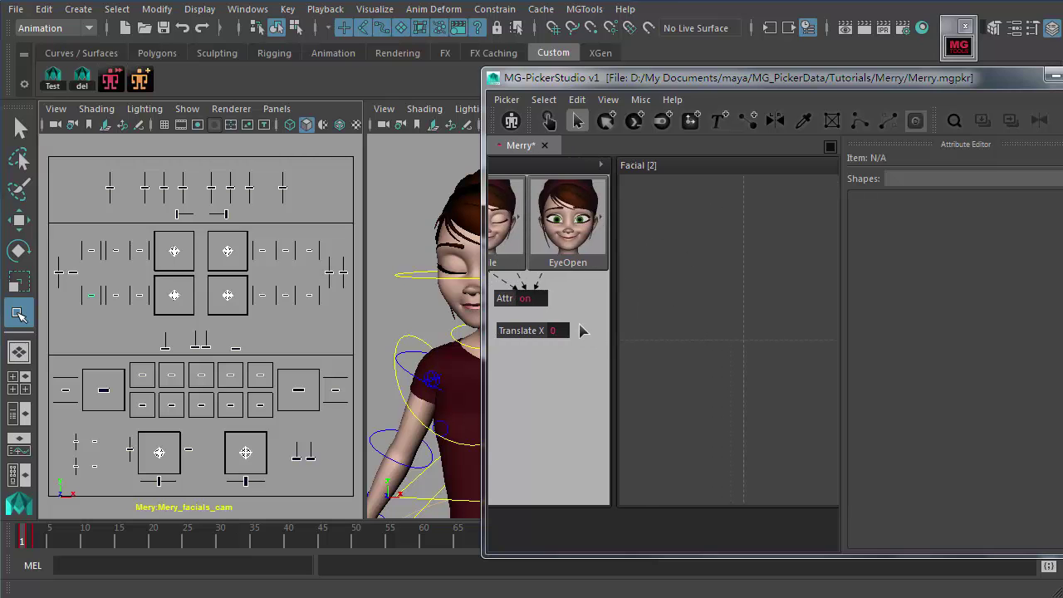
- Copy all colors from the Pose panel to the Facial panel with the Copy/Paste Property tool, and return to the Select tool
click(686, 166)
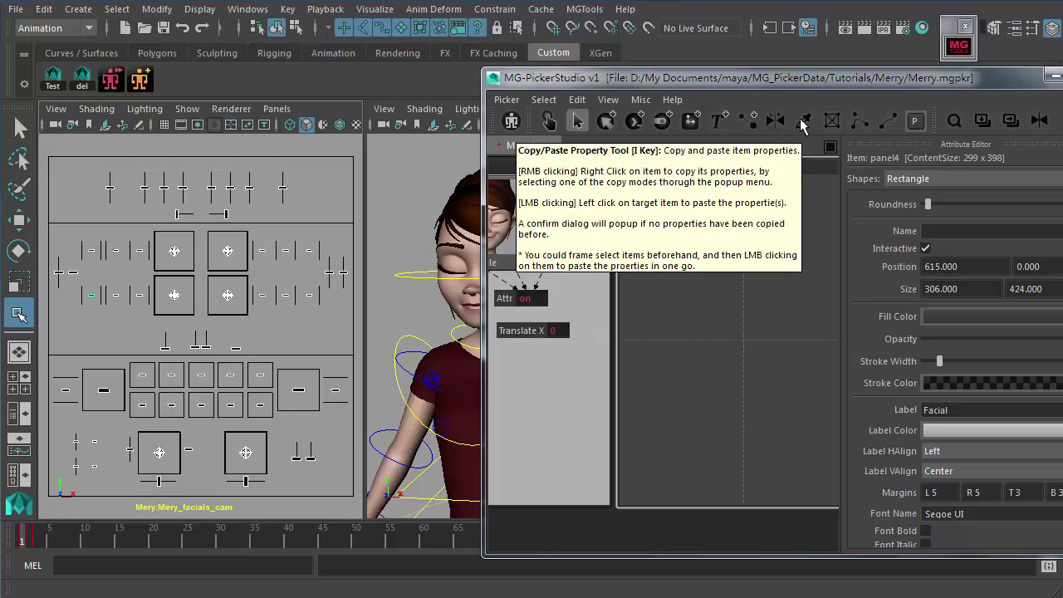
click(803, 122)
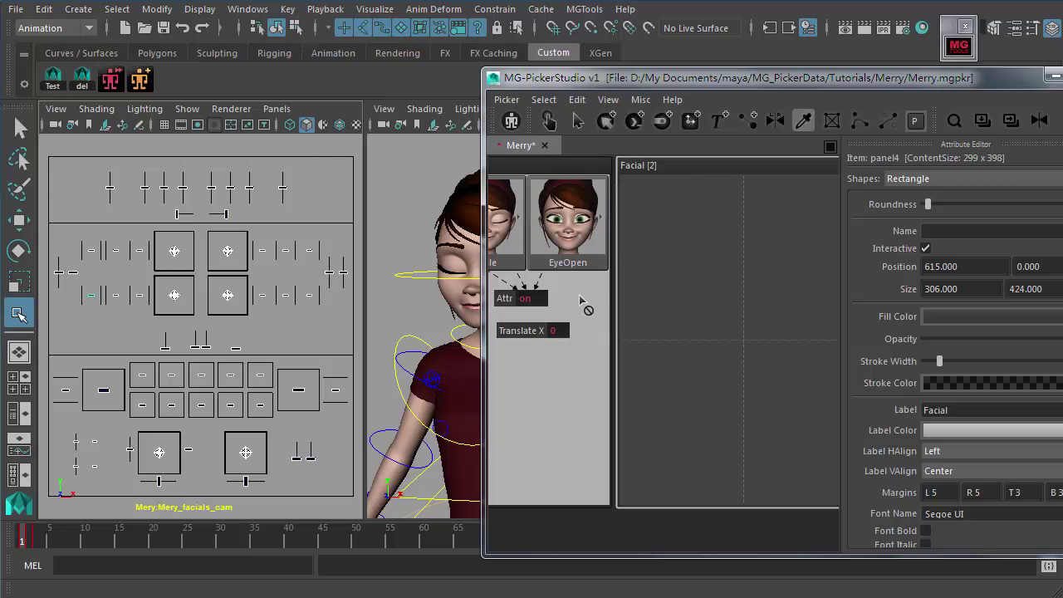
click(550, 166)
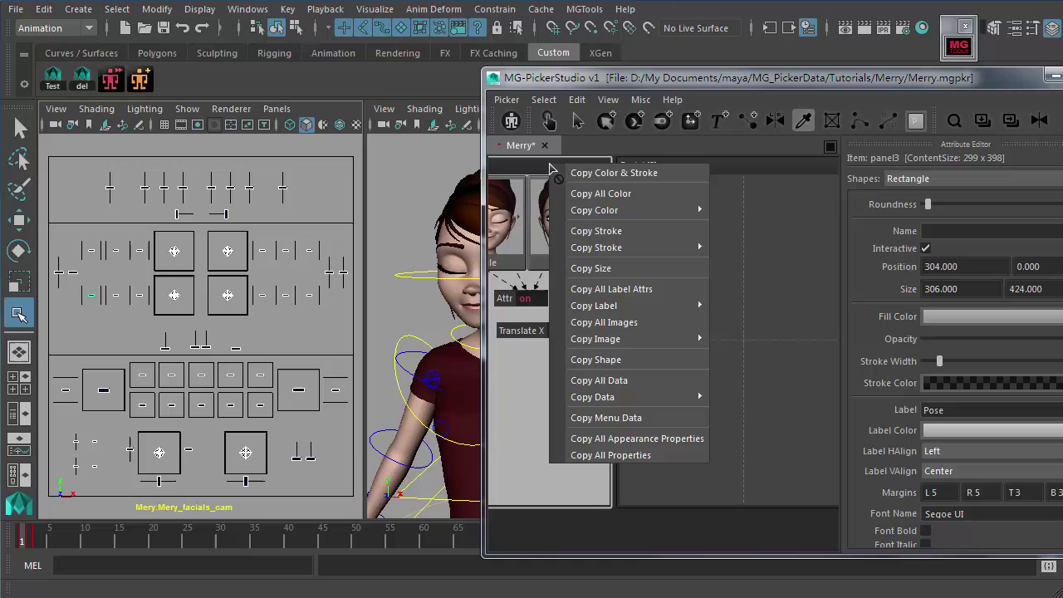
click(628, 193)
click(733, 311)
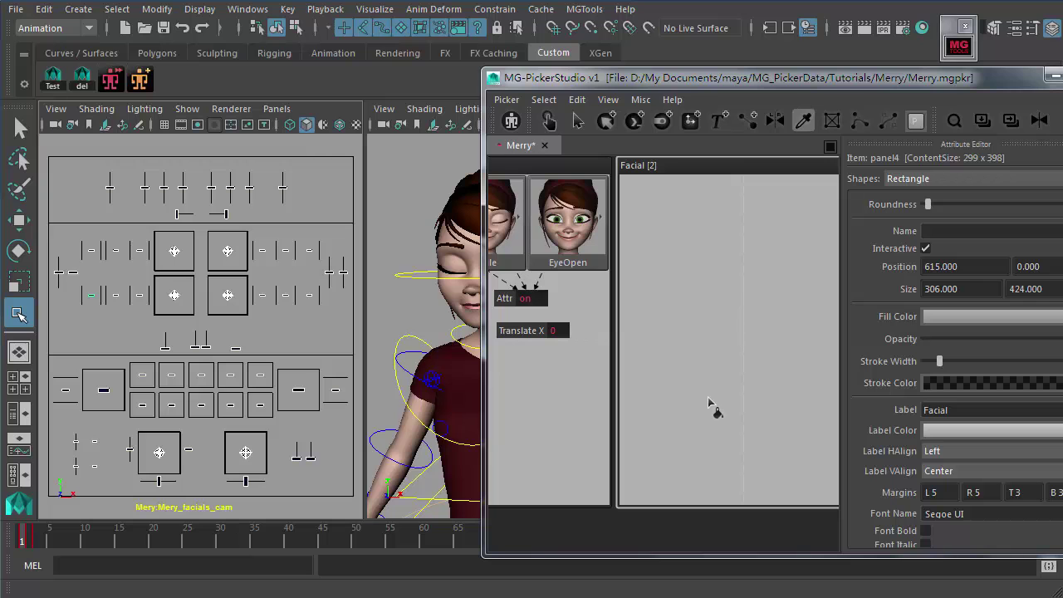
click(580, 122)
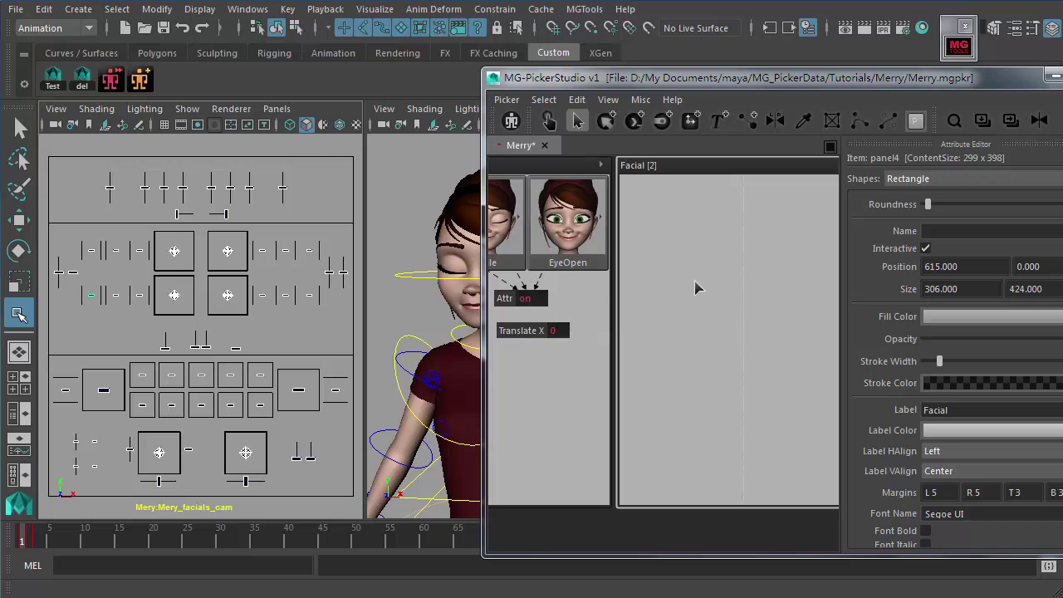
- Widen the picker window, prepare the 3D view for the Facial panel, and frame the selected facial controls in it
click(734, 527)
middle_drag(731, 339, 589, 360)
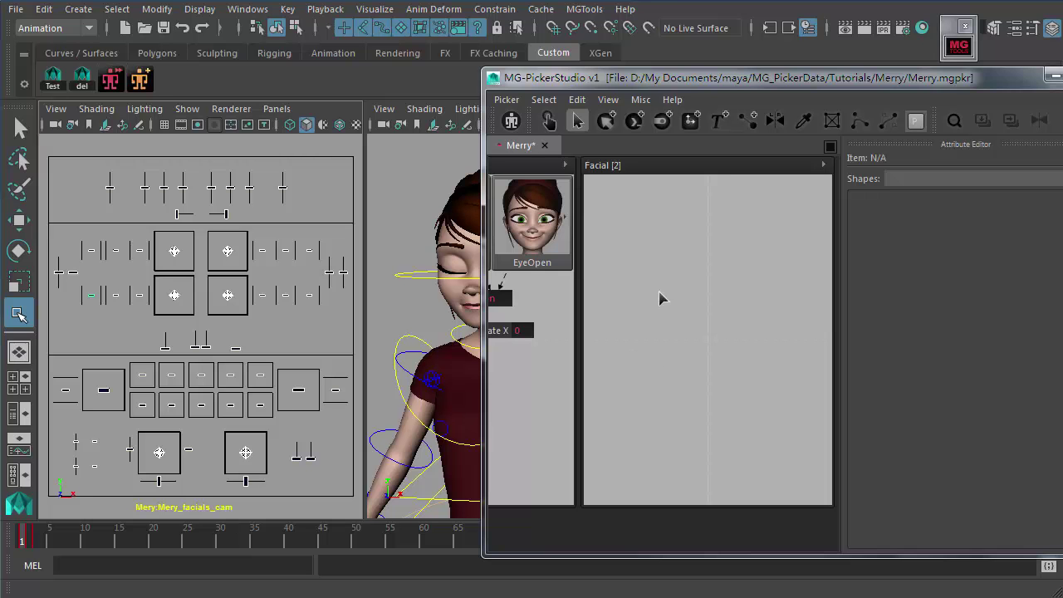
drag(484, 332, 300, 333)
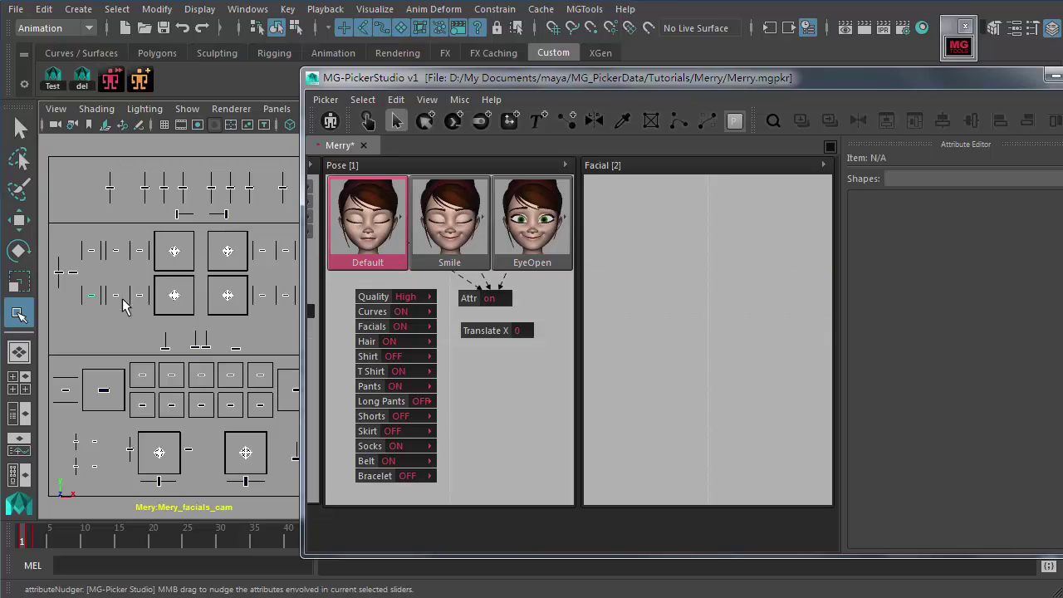
click(824, 166)
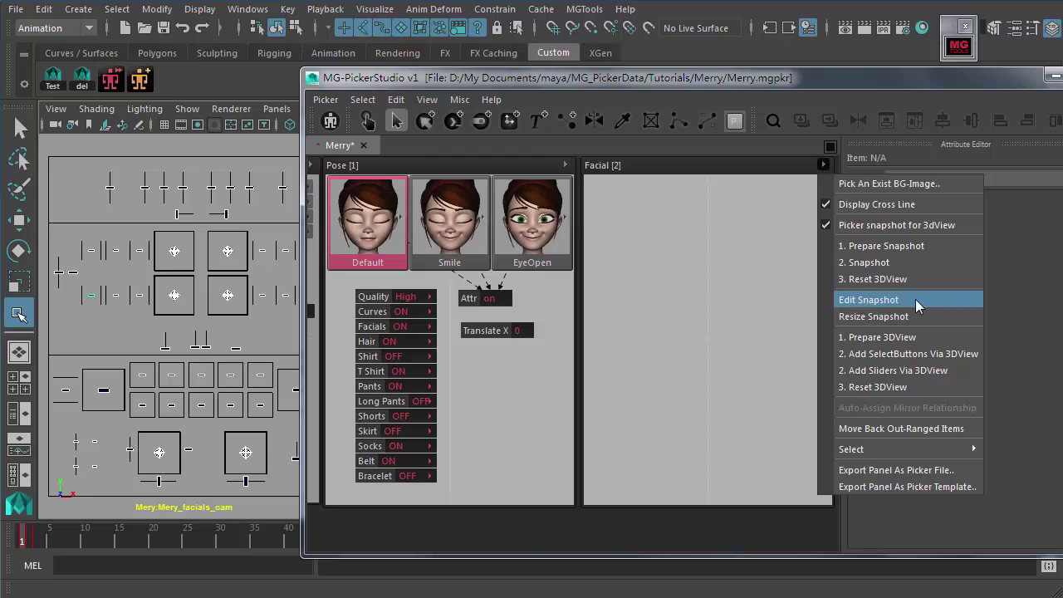
click(890, 337)
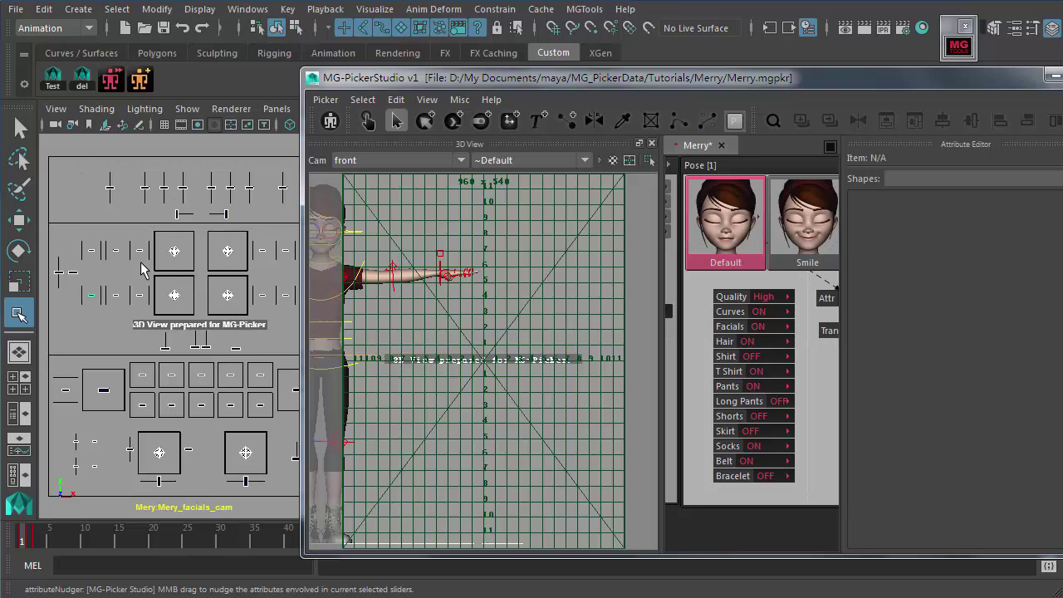
key(f)
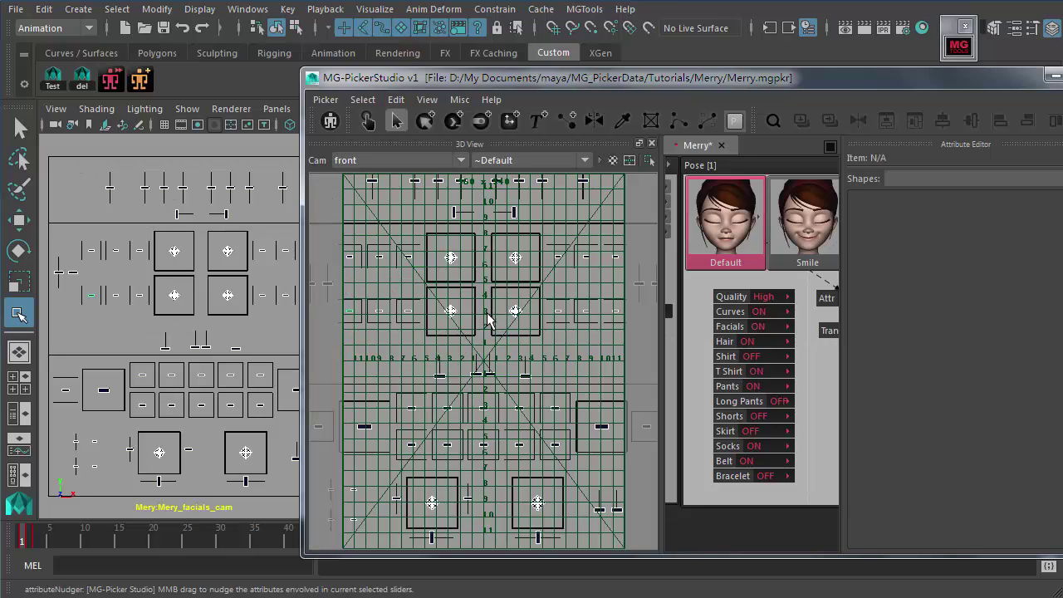
- Fit all the facial controls in the 3D view's frame, hide its grid, and move and widen the picker window
alt+right_drag(546, 315, 432, 303)
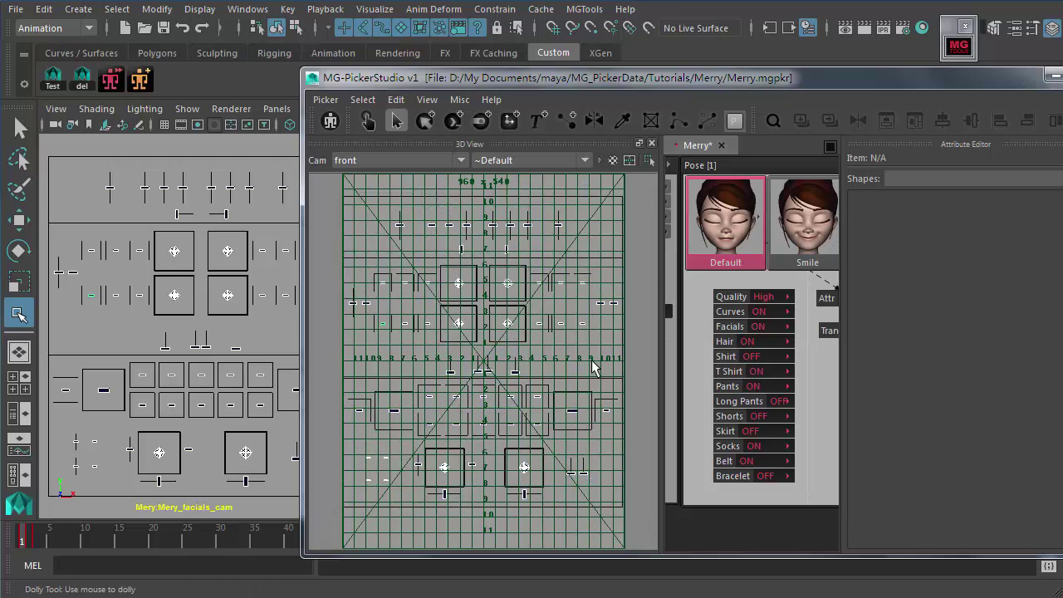
click(630, 161)
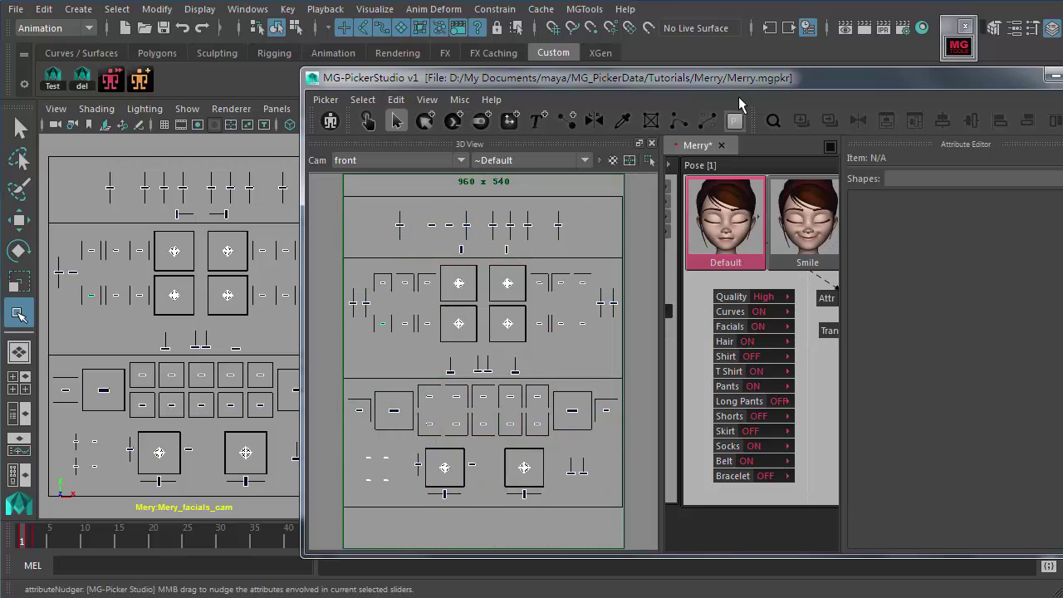
drag(671, 73, 467, 52)
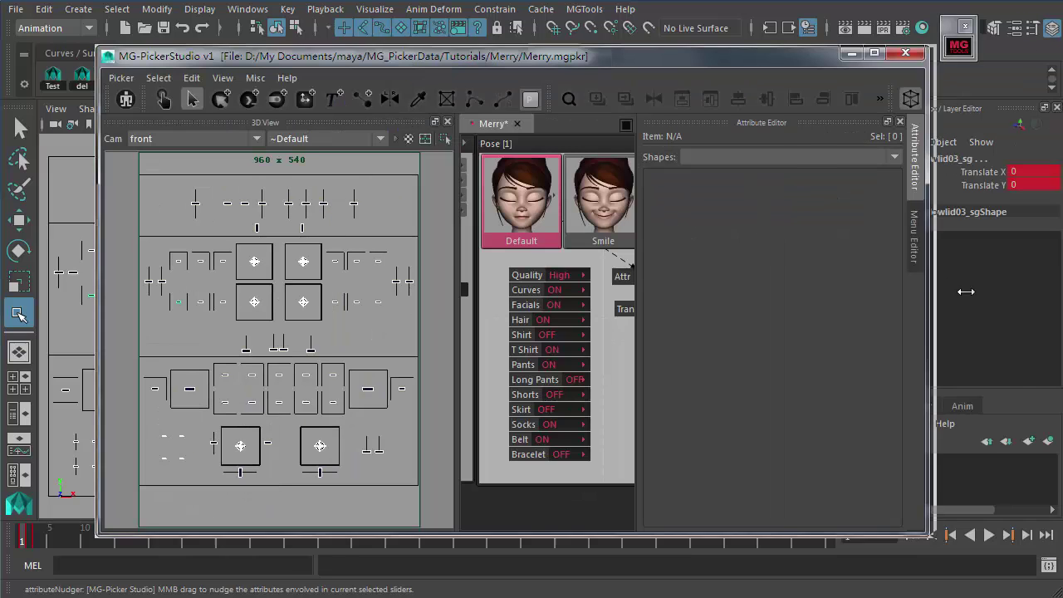
drag(928, 291, 1054, 293)
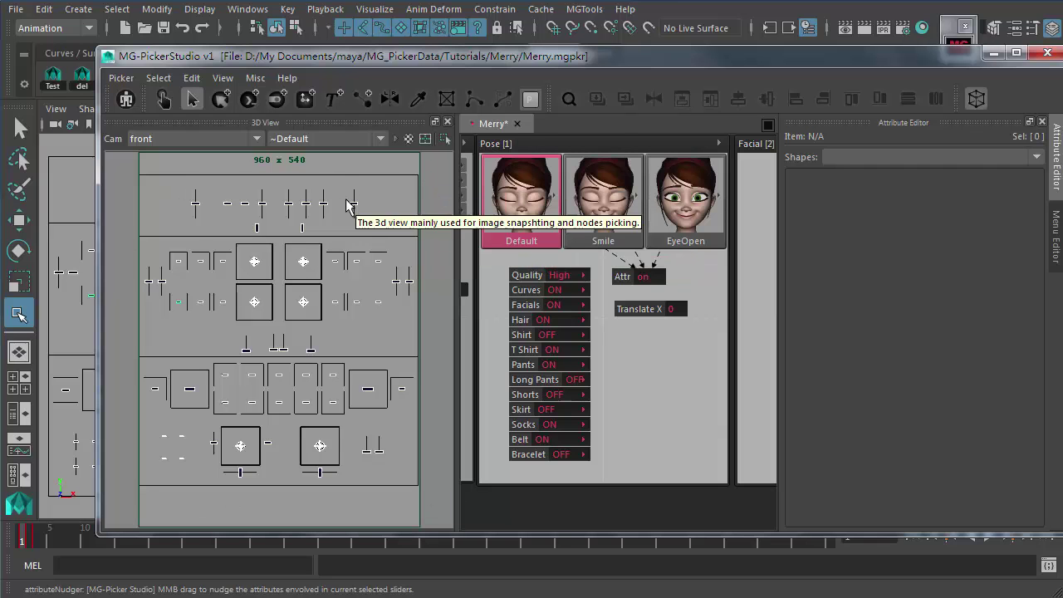
- Add sliders to the Facial panel from the controls in the 3D view, and close the 3D view
middle_drag(688, 334, 491, 350)
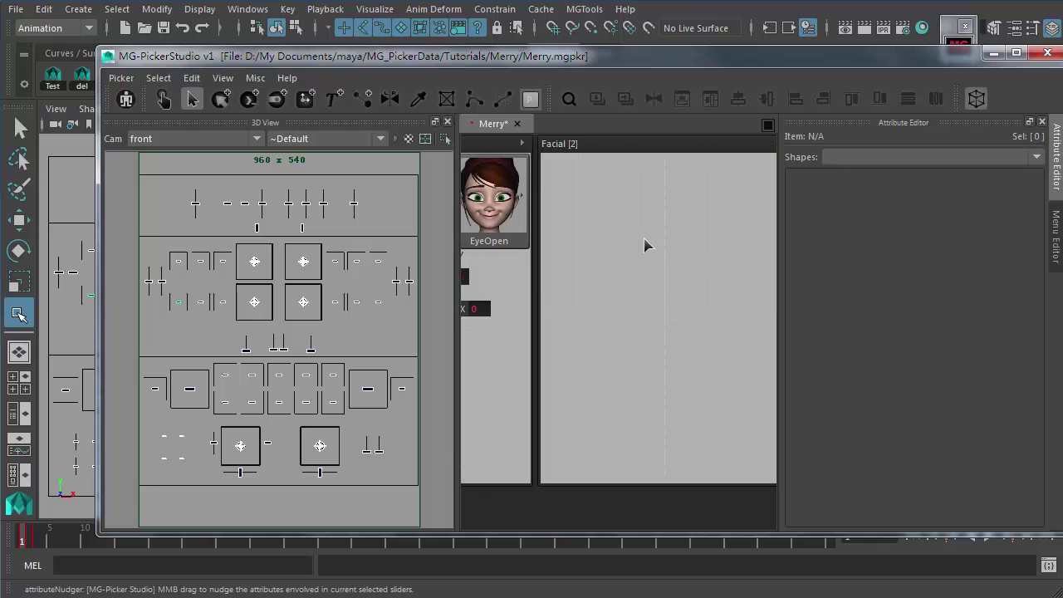
scroll(725, 274, down, 1)
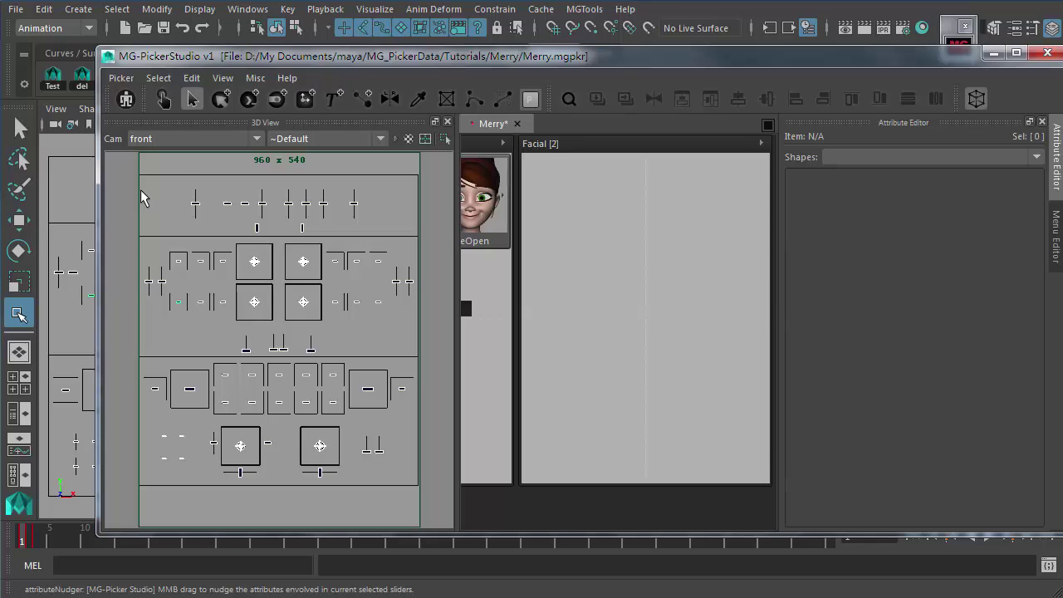
click(761, 145)
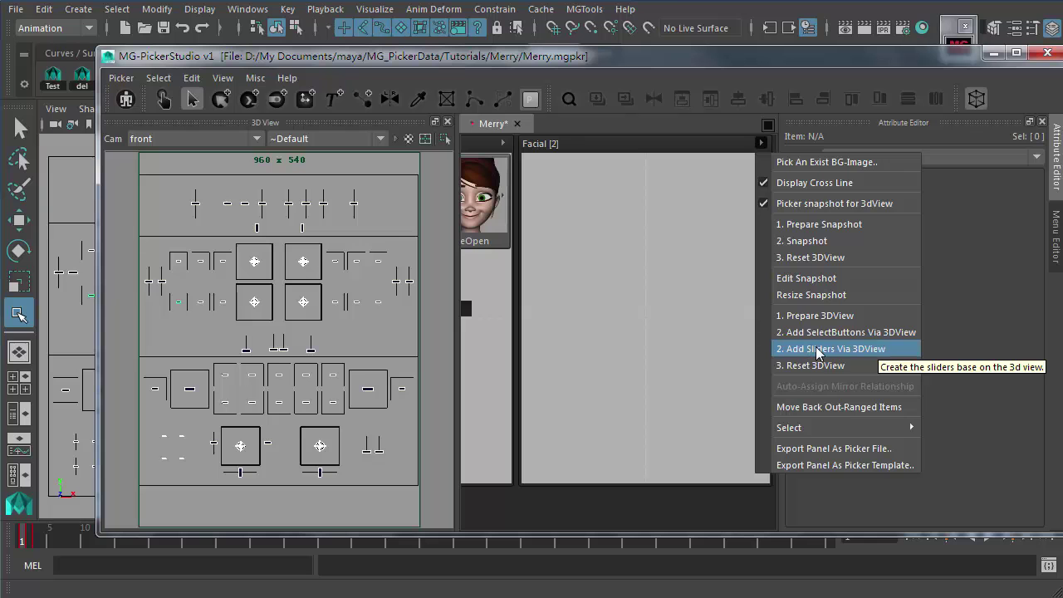
click(809, 349)
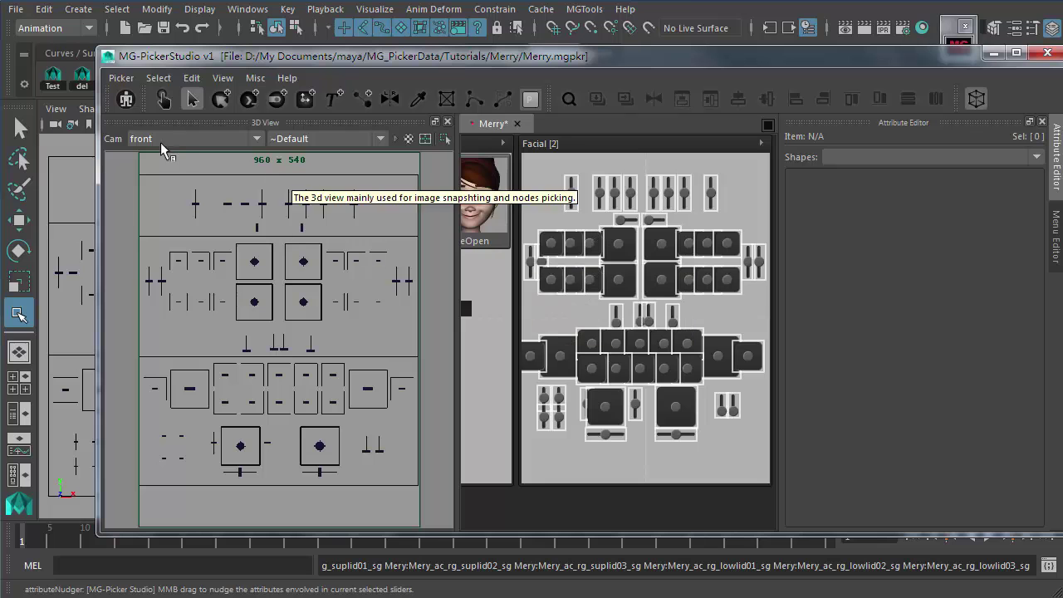
click(447, 121)
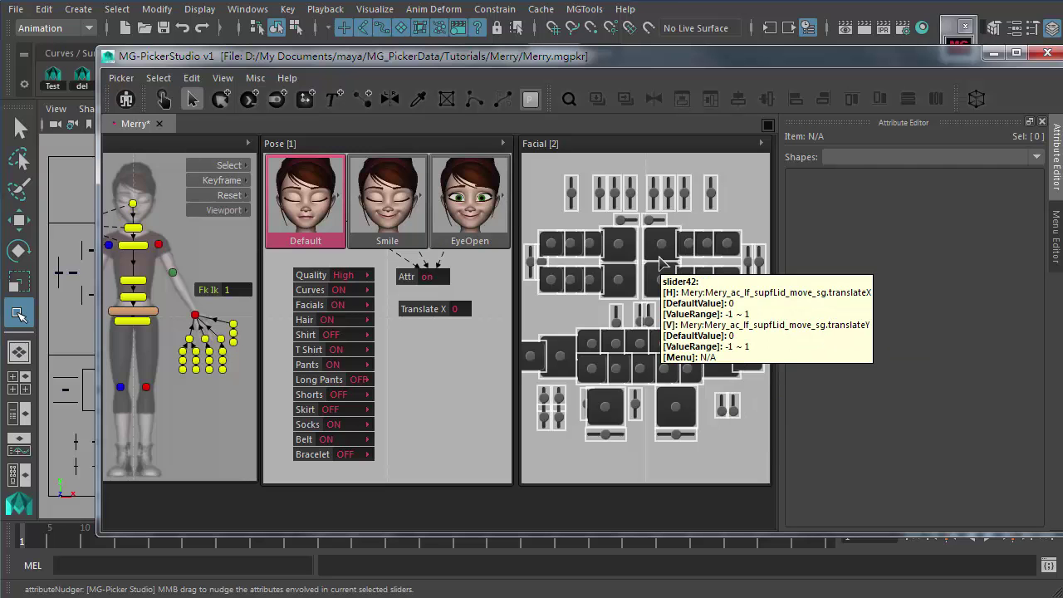
- Shift all the new sliders slightly to the right within the Facial panel and set the panel's width to 320
drag(628, 236, 641, 237)
click(629, 152)
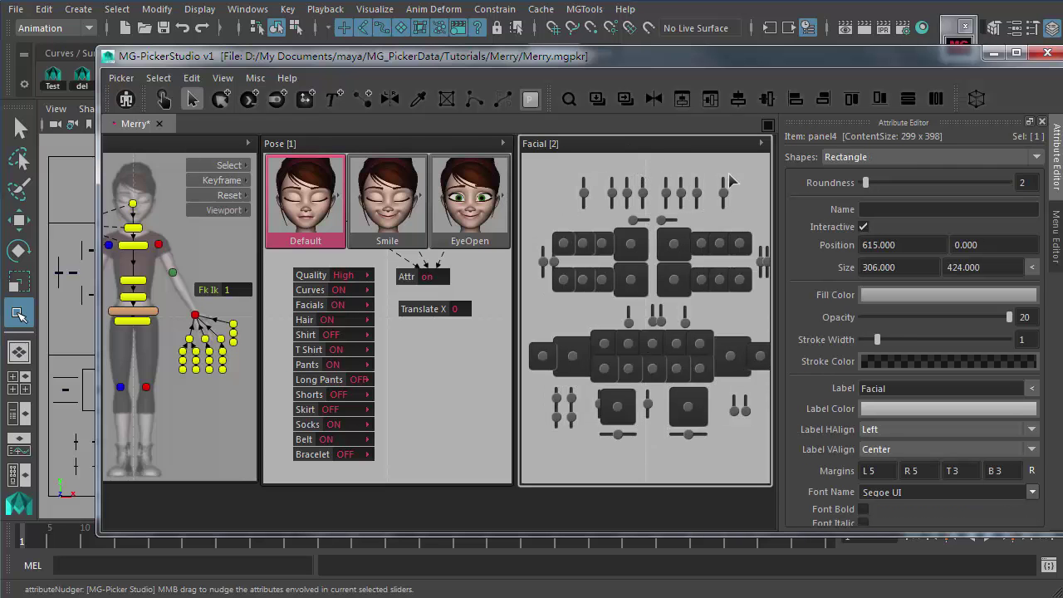
click(911, 267)
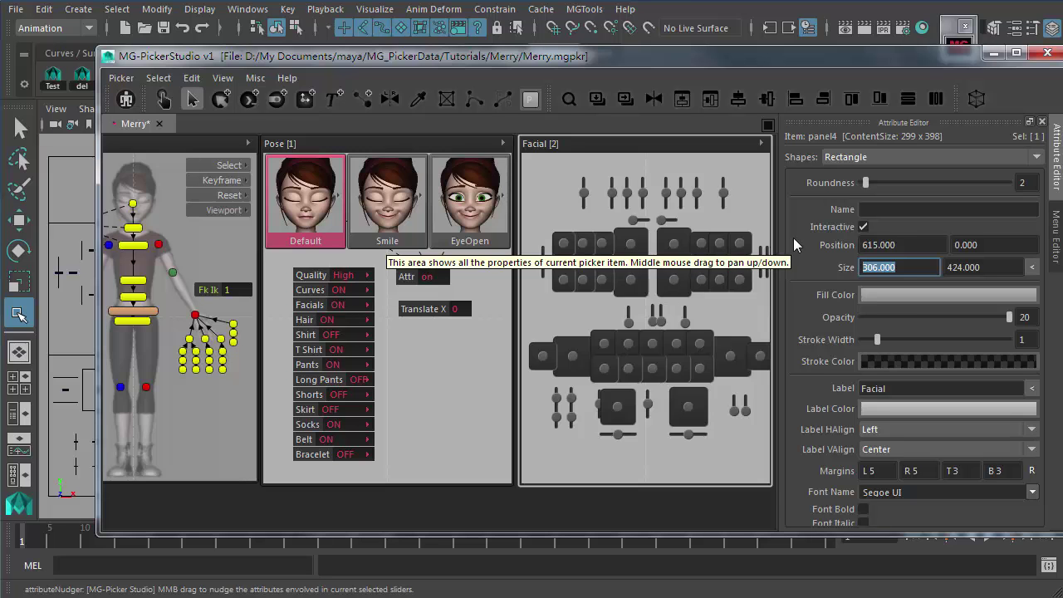
text(320)
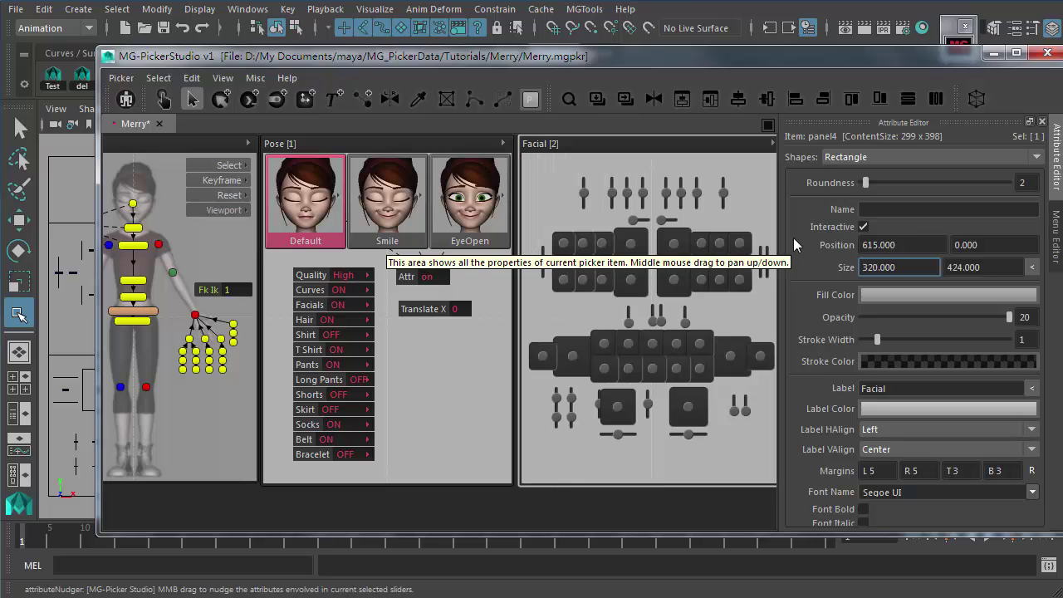
key(Return)
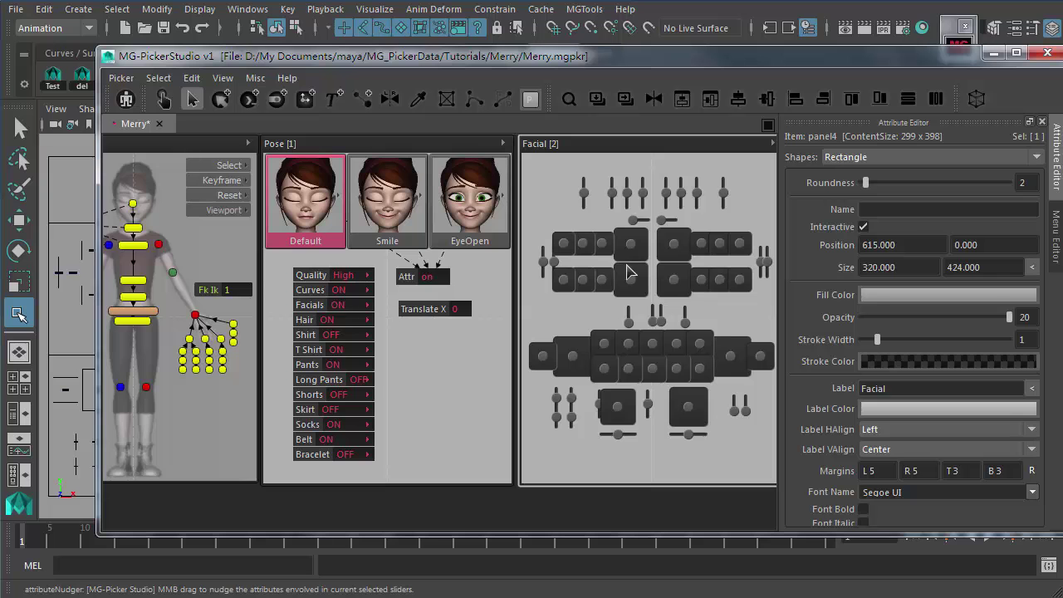
alt+middle_drag(702, 261, 431, 259)
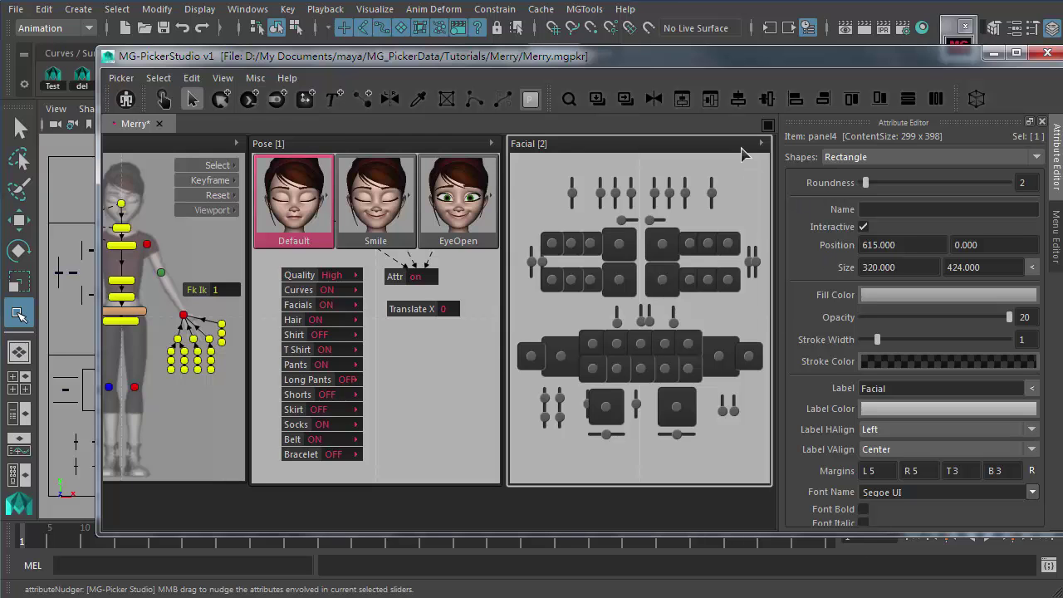
- With the Mirror tool, auto-assign mirror relationships for the Facial panel's right-half sliders, leaving the two centre lip sliders out of the selection
key(m)
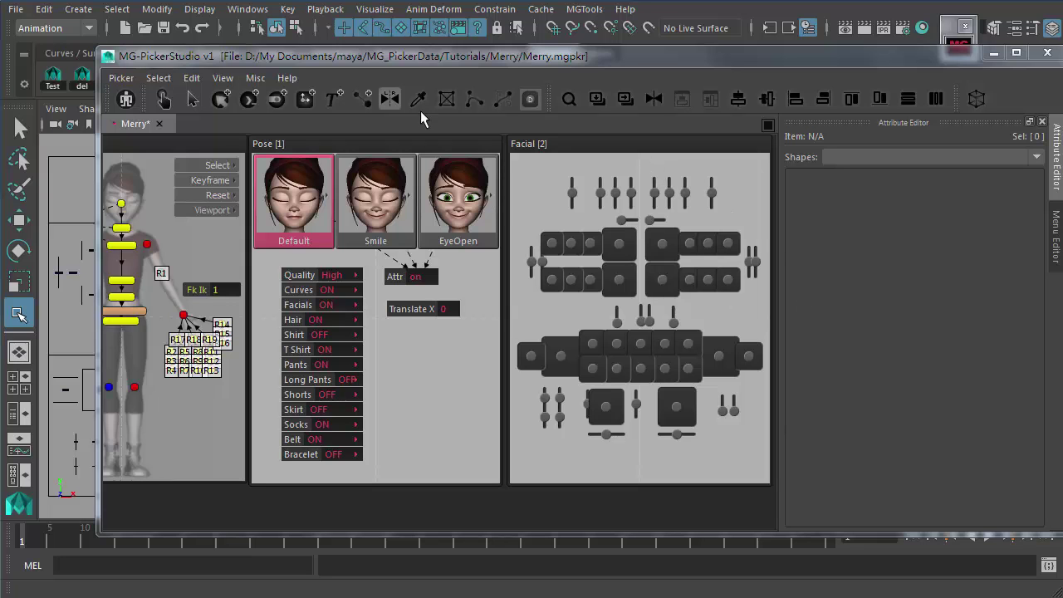
click(389, 99)
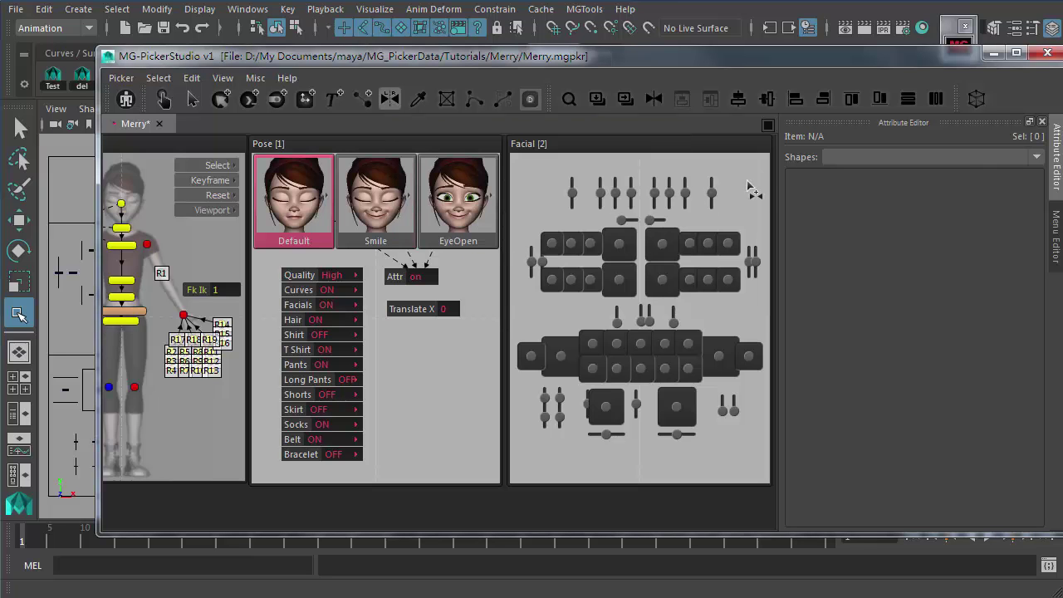
drag(766, 170, 643, 453)
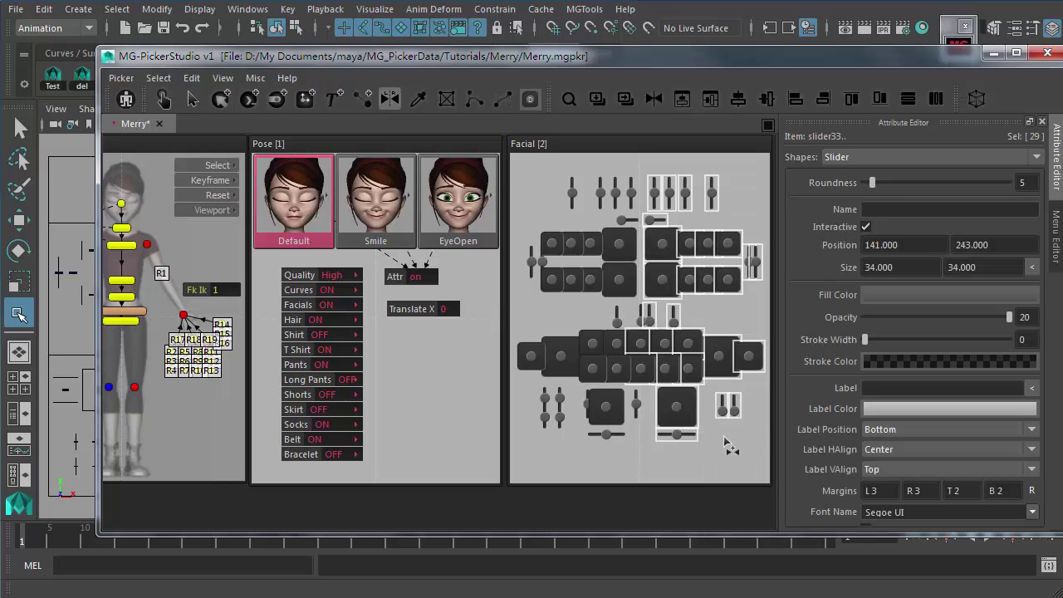
drag(582, 158, 646, 405)
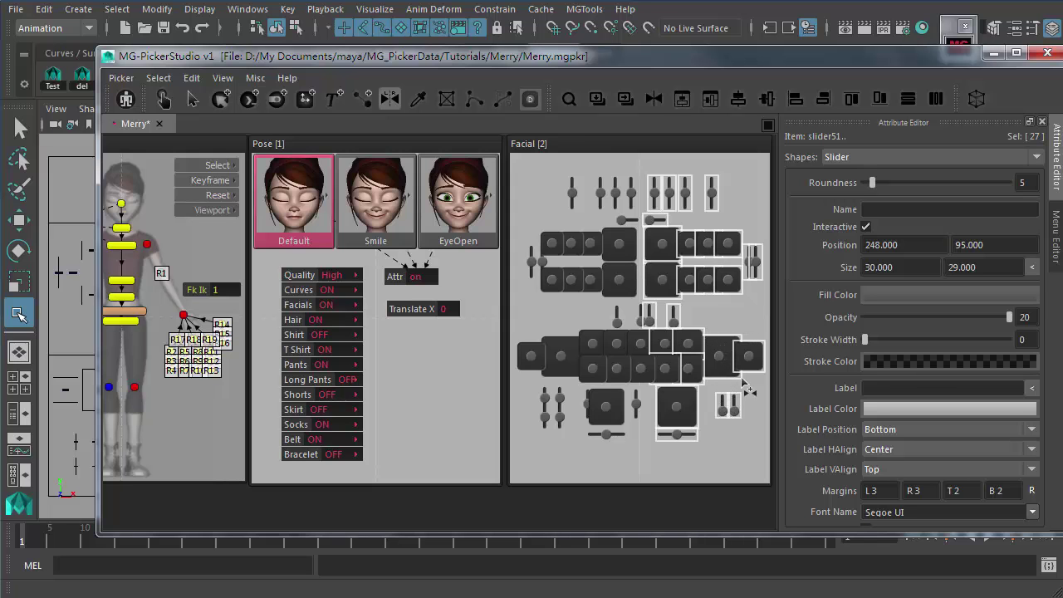
right_click(719, 350)
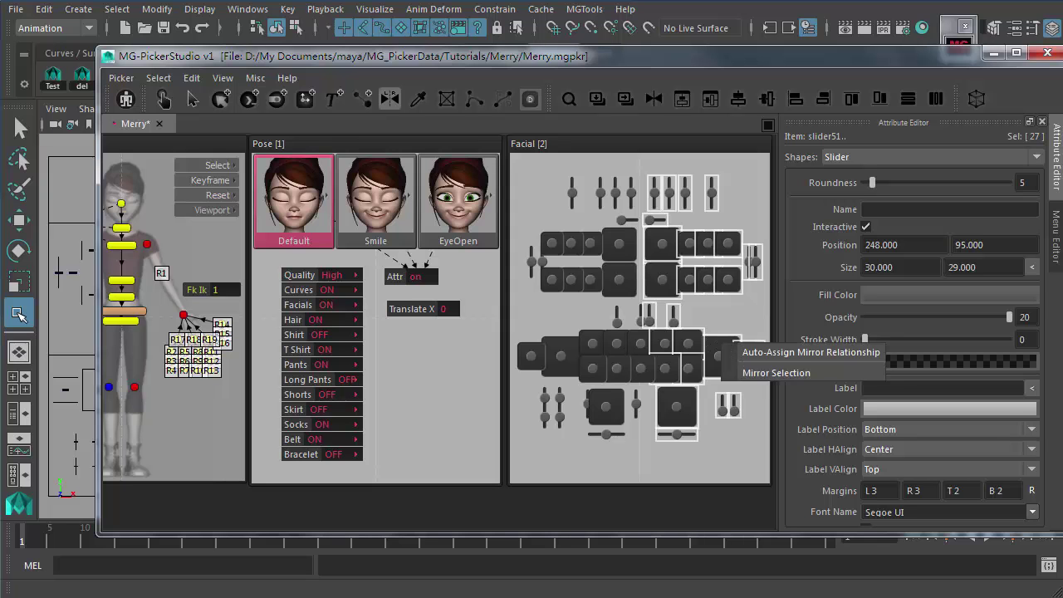
click(797, 286)
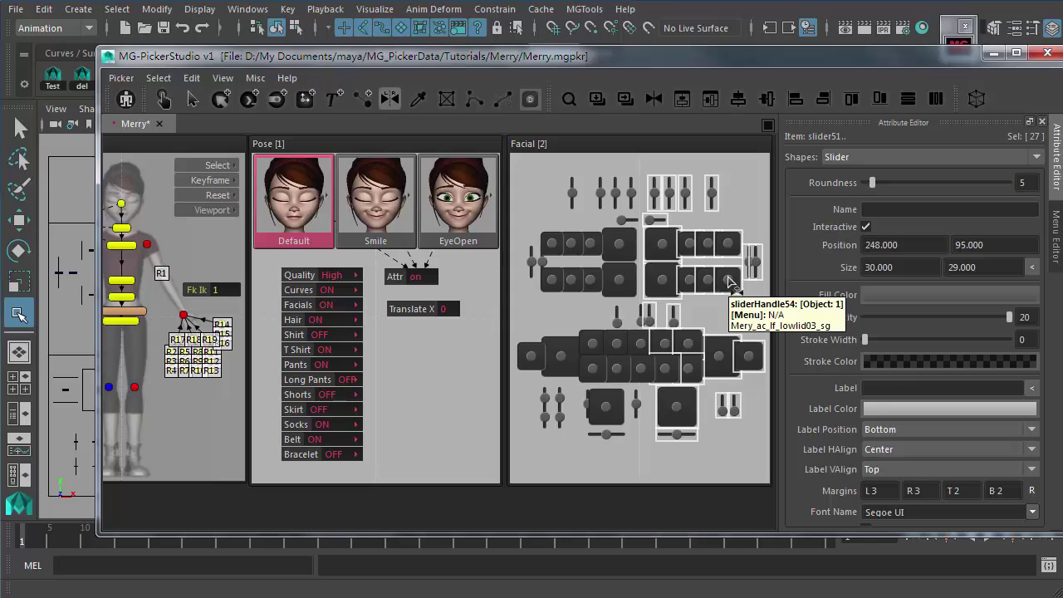
right_click(723, 347)
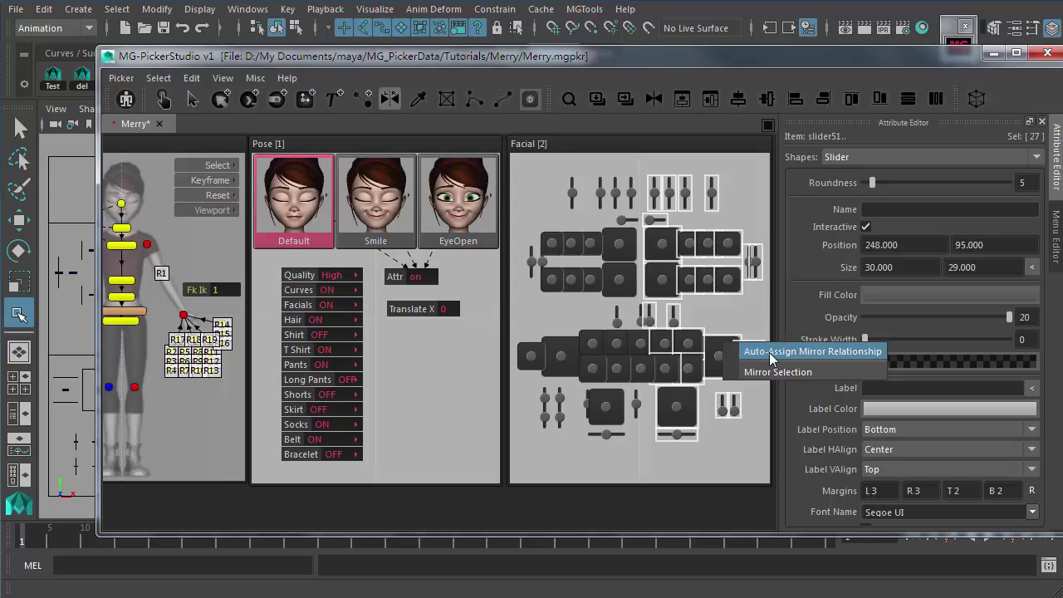
click(827, 351)
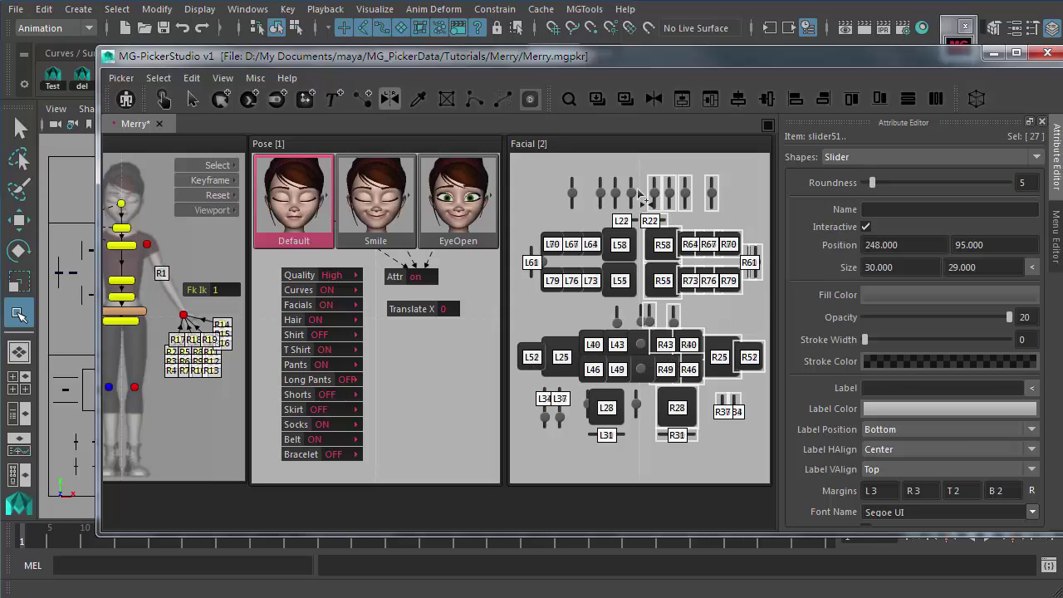
- Pair the two outermost sliders of the Facial panel's top row as mirrors, and remove that mirror relationship again
click(735, 319)
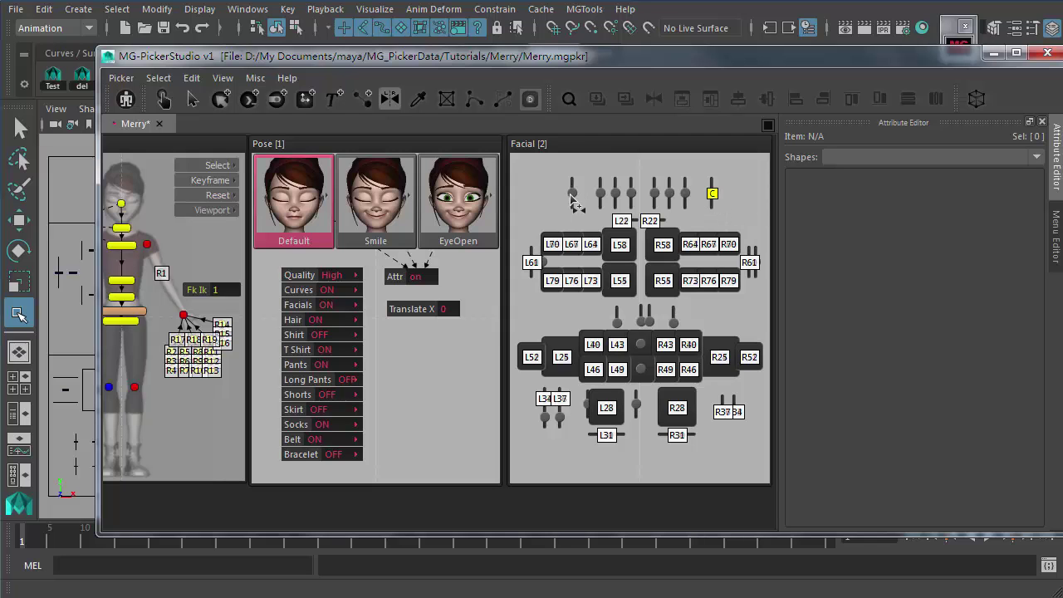
click(571, 196)
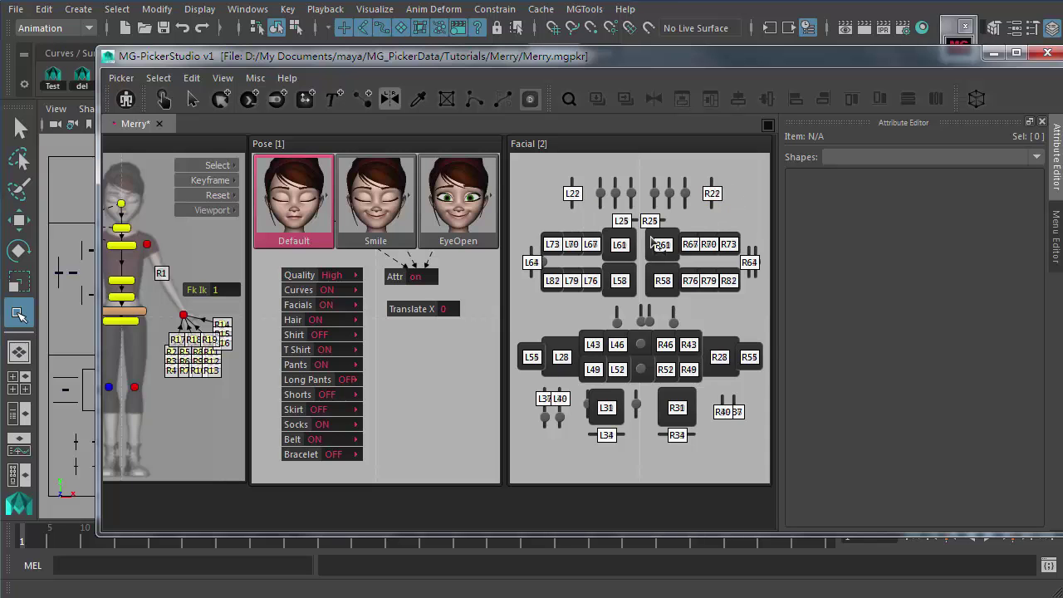
ctrl+click(714, 196)
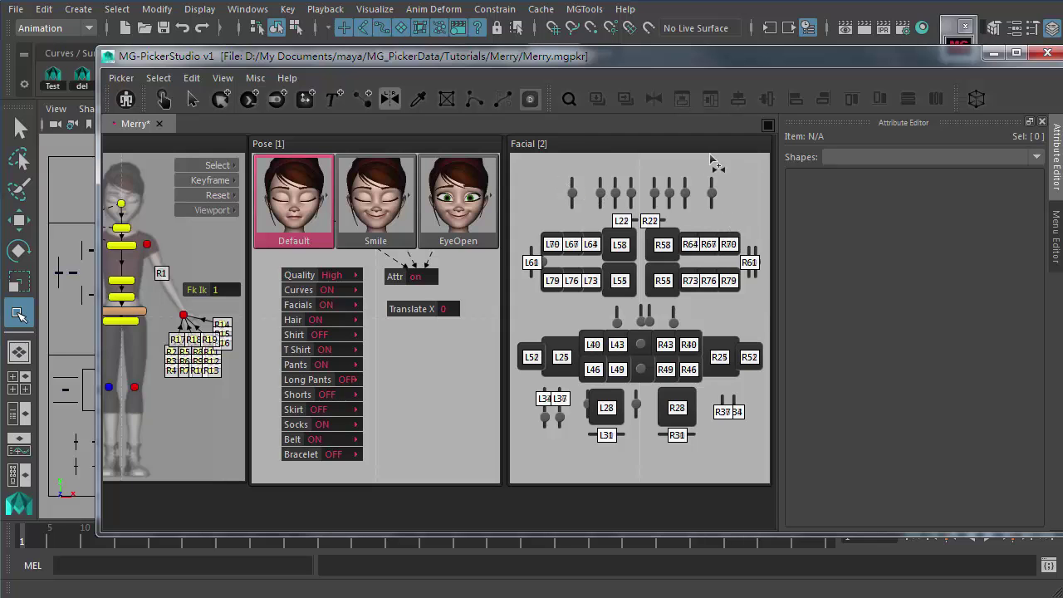
- Manually assign mirror relationships to the four left-right pairs of vertical sliders in the Facial panel's top row
click(714, 197)
click(571, 197)
click(599, 196)
click(686, 196)
click(668, 195)
click(616, 195)
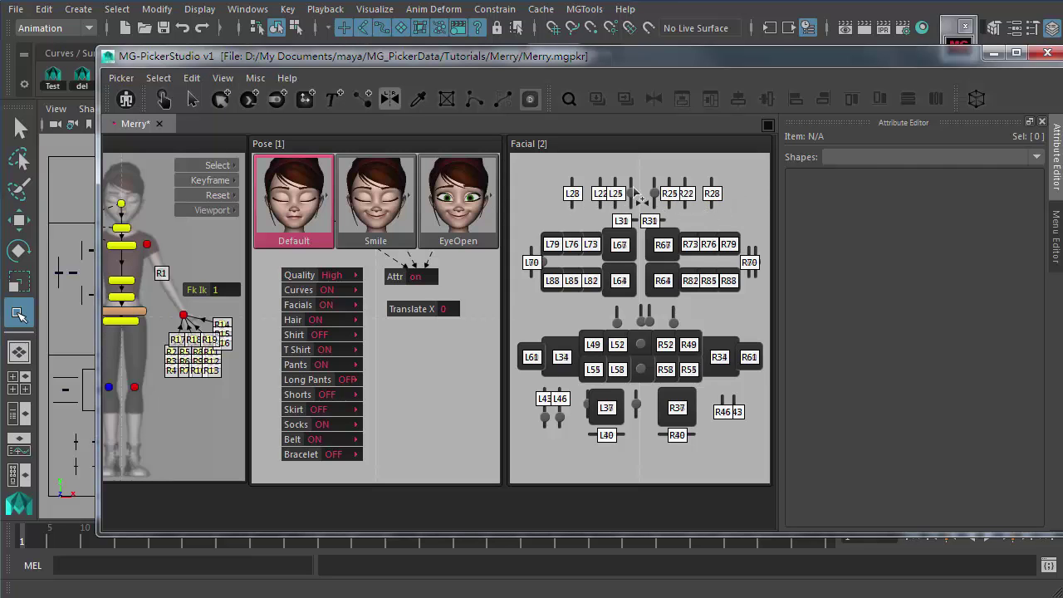
click(632, 191)
click(654, 194)
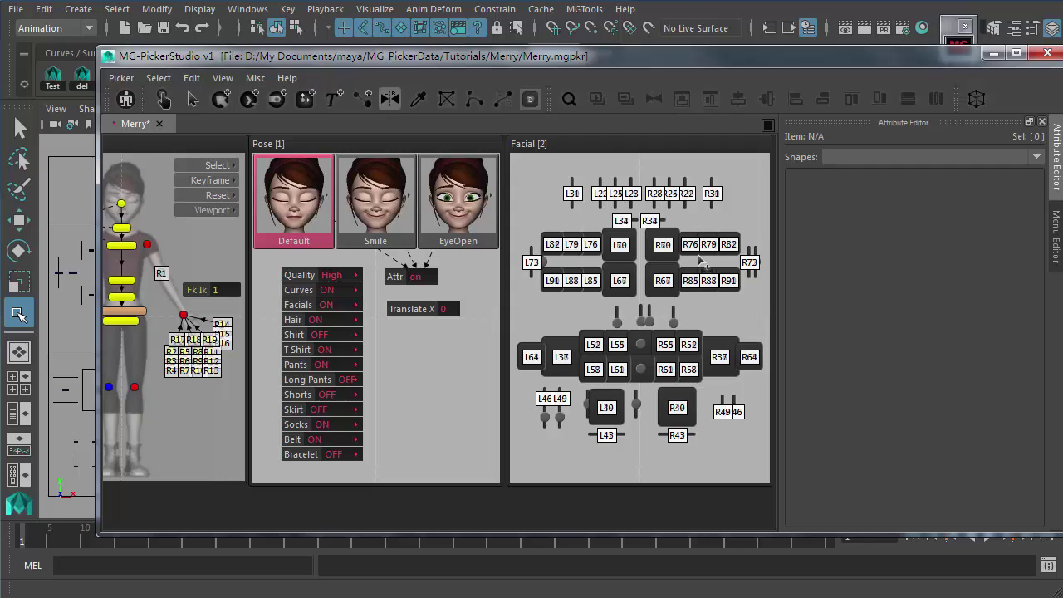
- Assign mirror relationships to the vertical slider pairs above the lip block and to the pair flanking the lower-left square slider
key(ctrl+y)
click(617, 324)
click(649, 321)
click(641, 321)
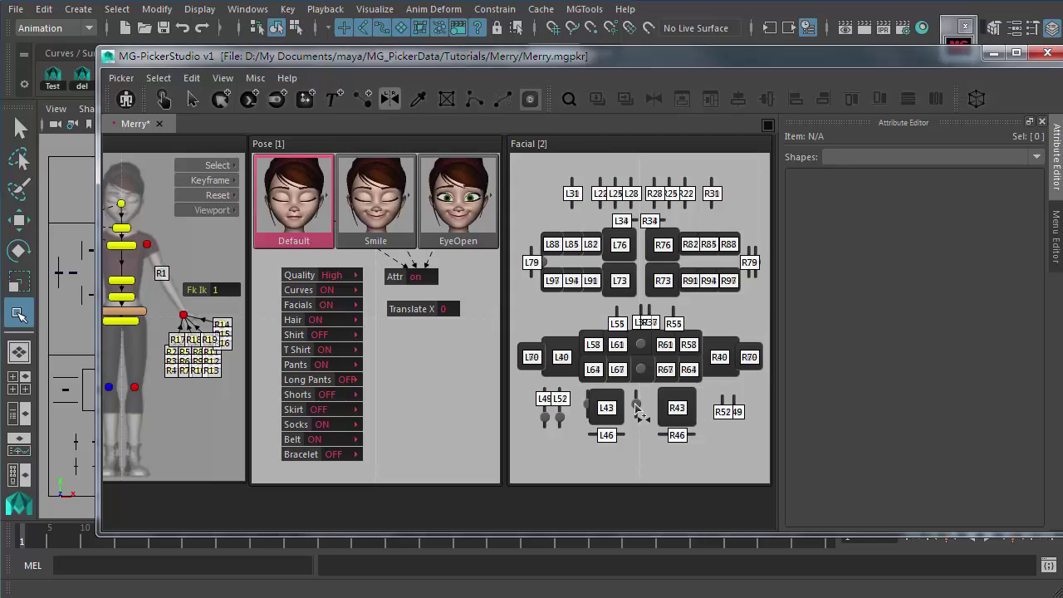
key(ctrl+y)
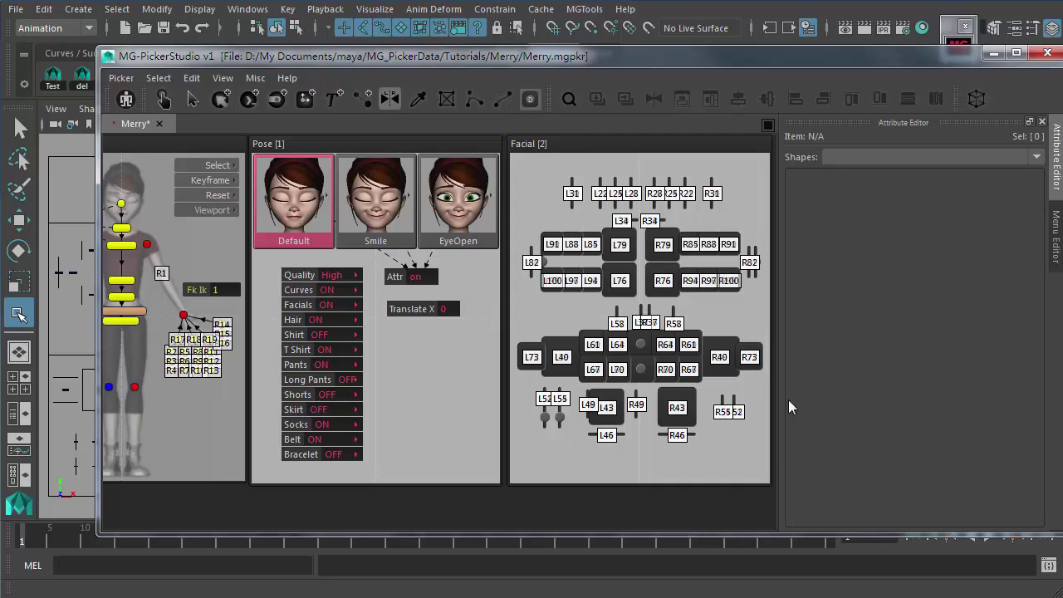
- With the Select tool, move the top row's rightmost slider outward to horizontal position 254
click(194, 98)
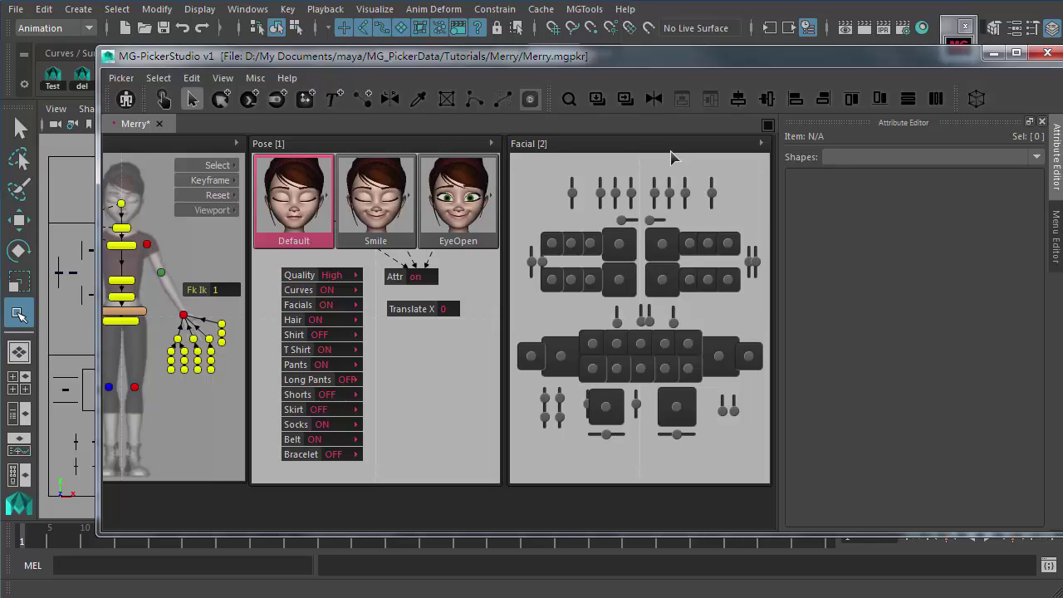
click(719, 174)
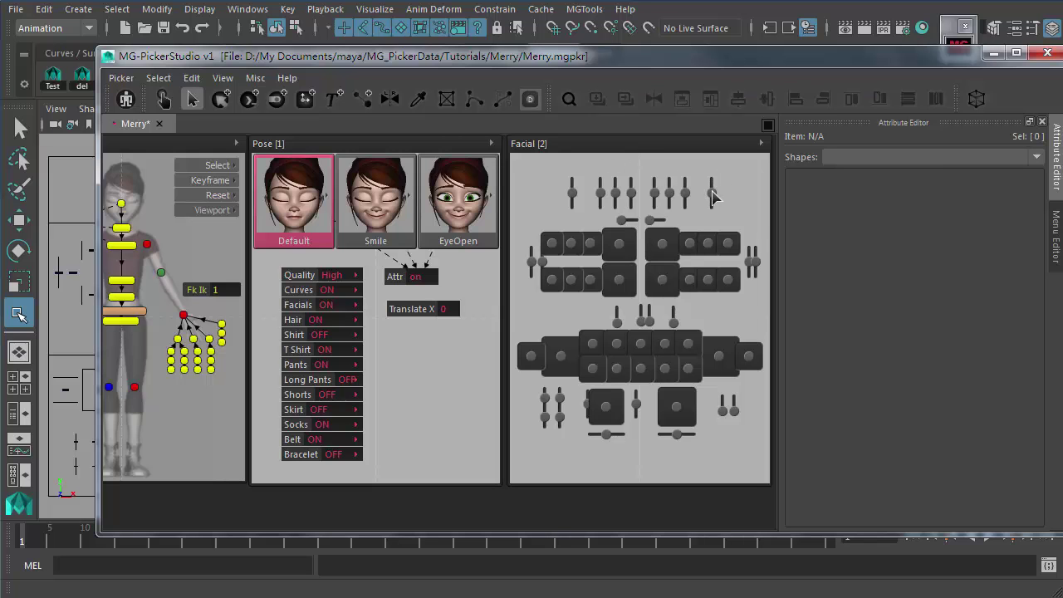
click(712, 194)
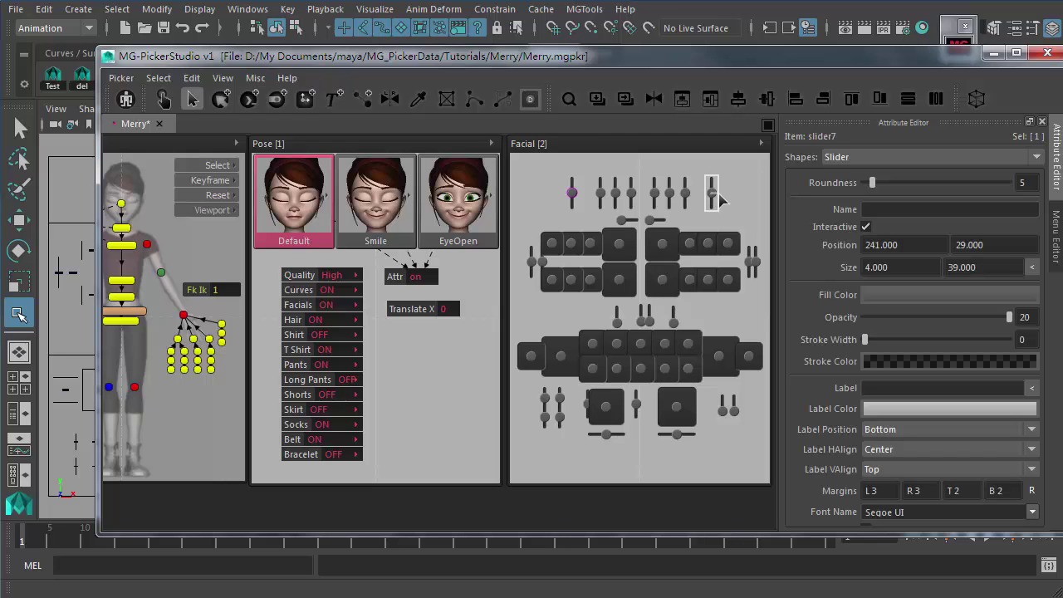
click(721, 199)
click(713, 192)
drag(711, 184, 723, 184)
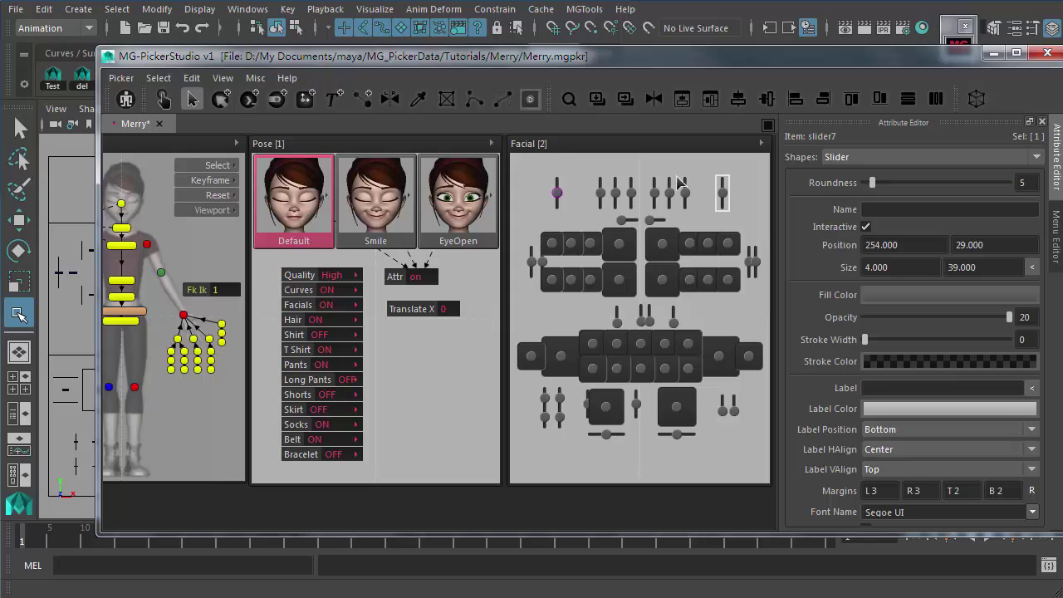
- Select the Facial panel's right-half sliders without the centre lip ones, and nudge them up one unit so their mirrored sliders align
shift+click(685, 184)
drag(651, 176, 774, 489)
ctrl+drag(630, 469, 616, 325)
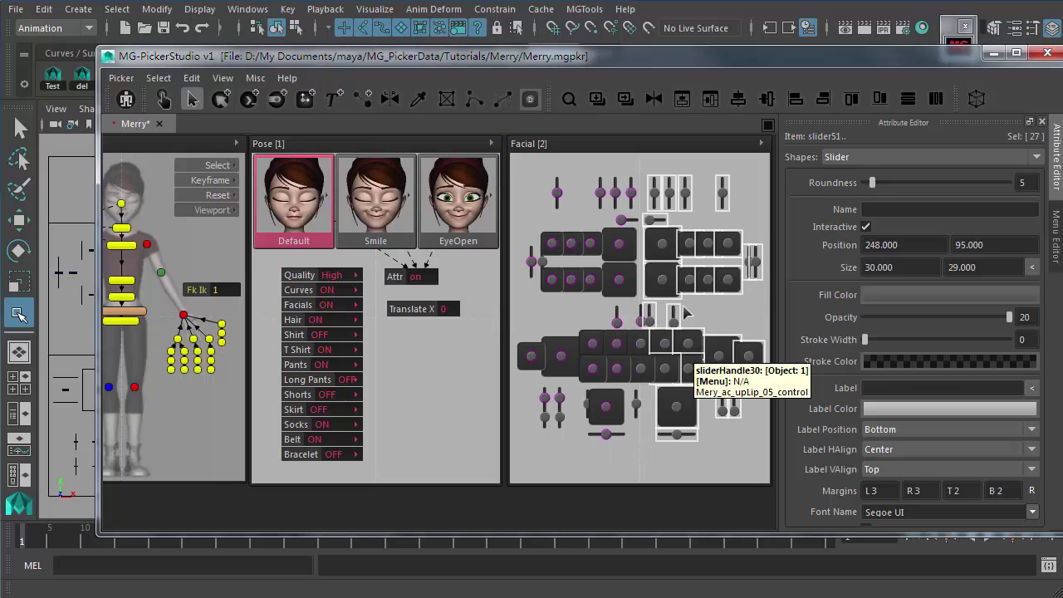
key(Up)
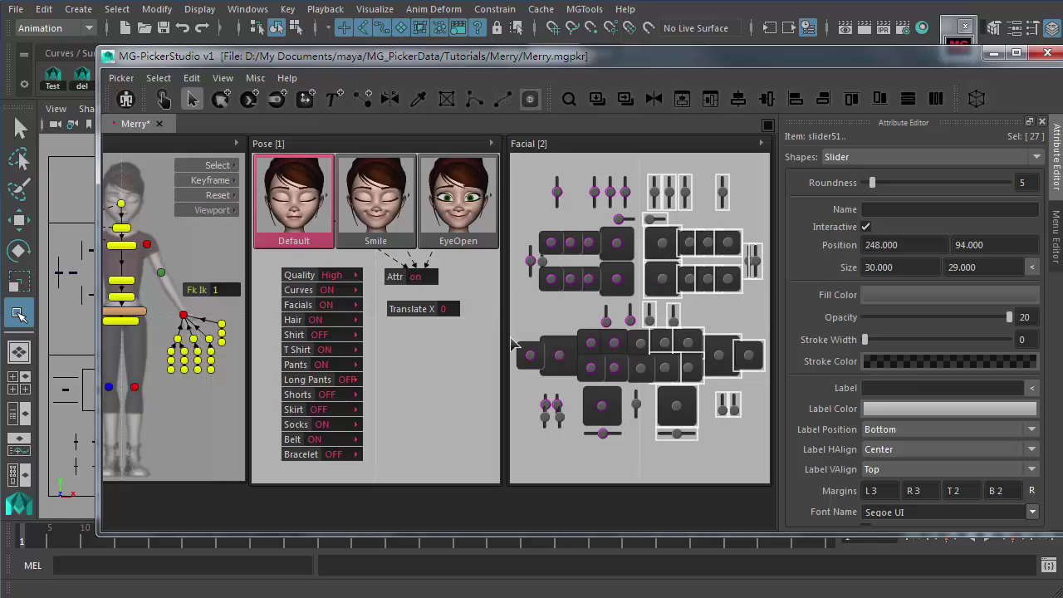
- Move the outermost mouth-corner slider on the right end of the lip row slightly outward so its mirrored slider follows
click(623, 172)
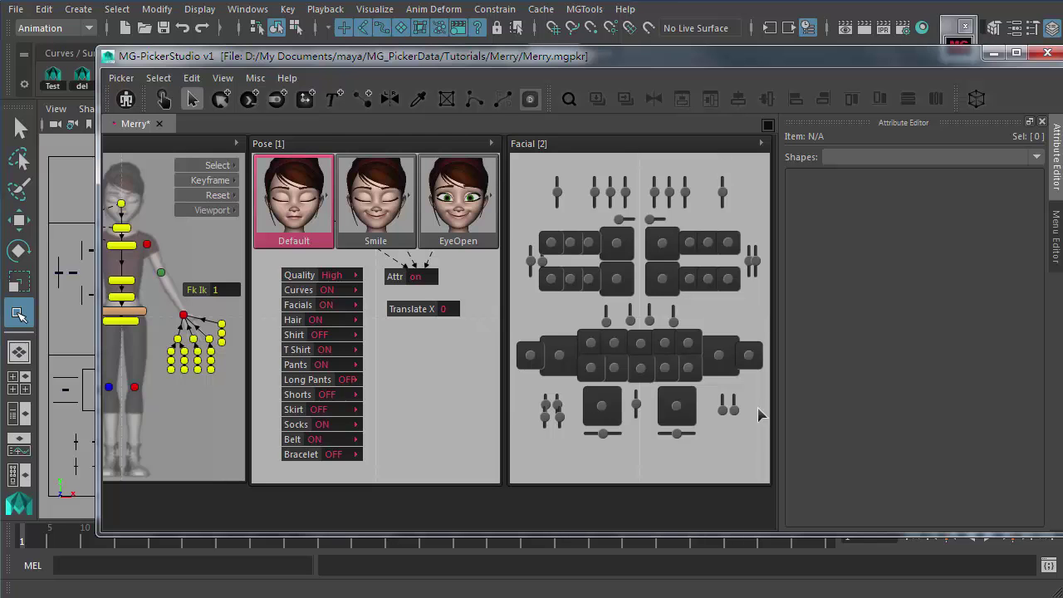
click(758, 355)
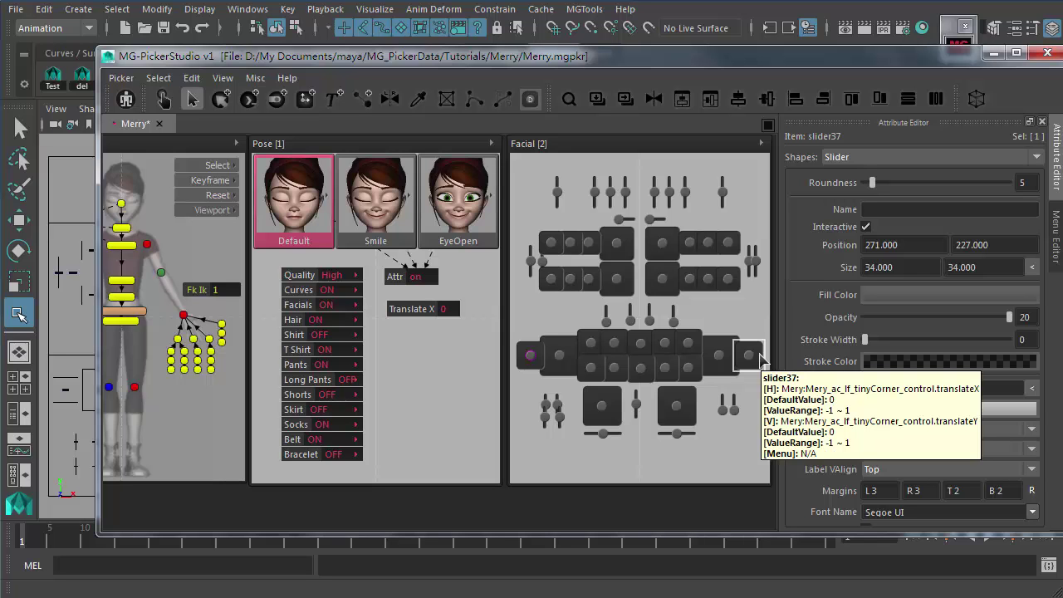
drag(759, 356, 759, 357)
- Assign the missing mirror relationship to the inner vertical sliders flanking the eye rows, and nudge the outer right slider so its mirror aligns
click(755, 262)
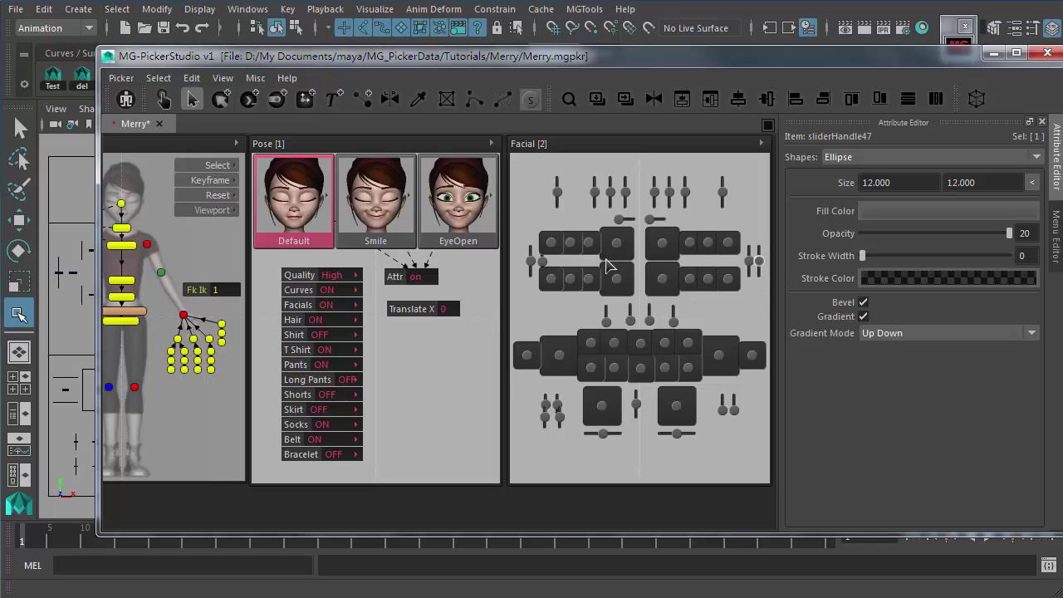
key(m)
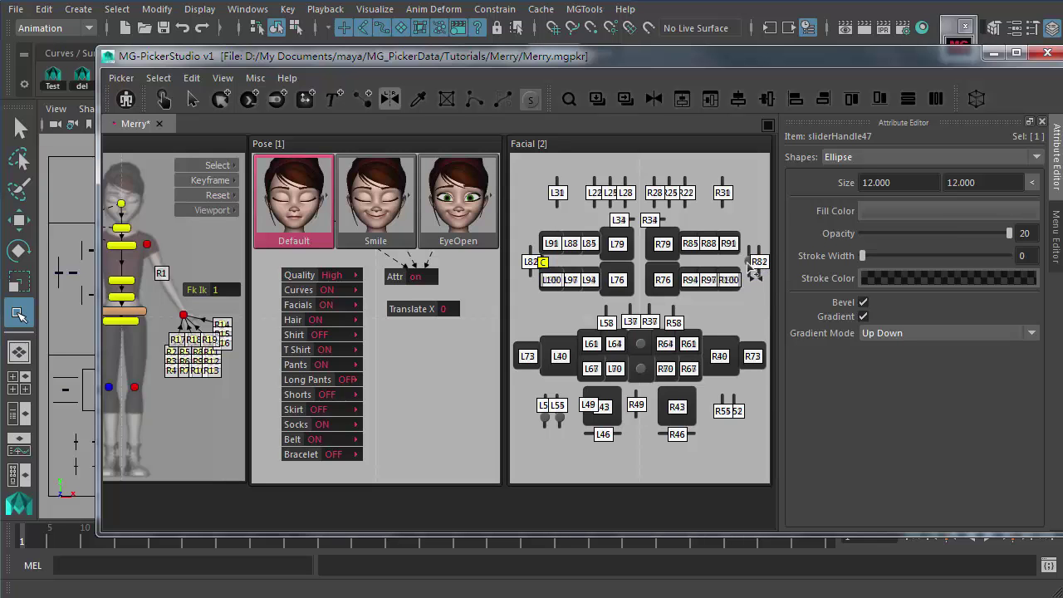
key(m)
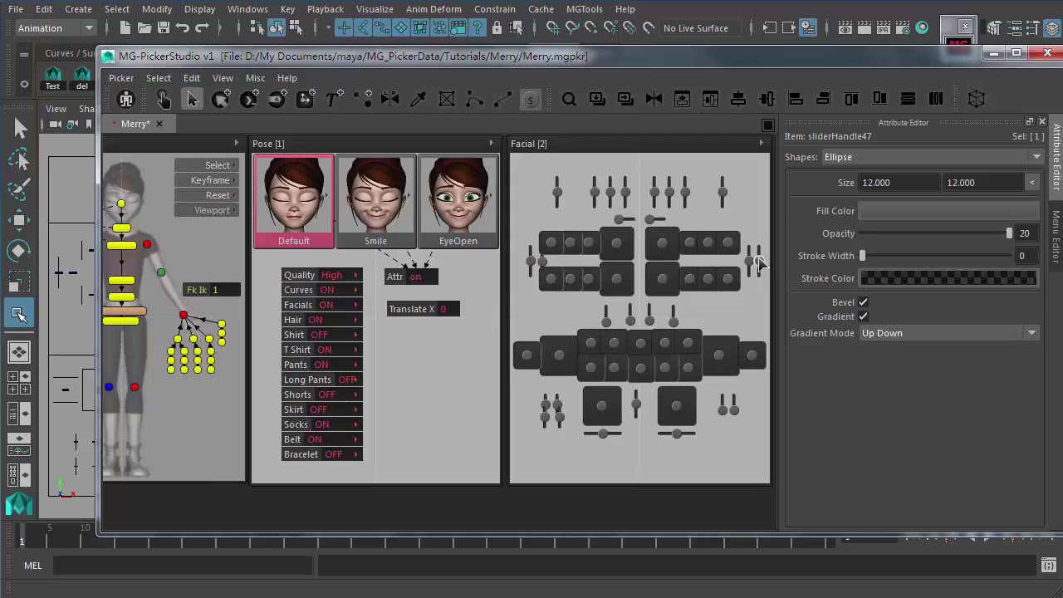
key(Right)
key(Right)
key(Left)
key(Left)
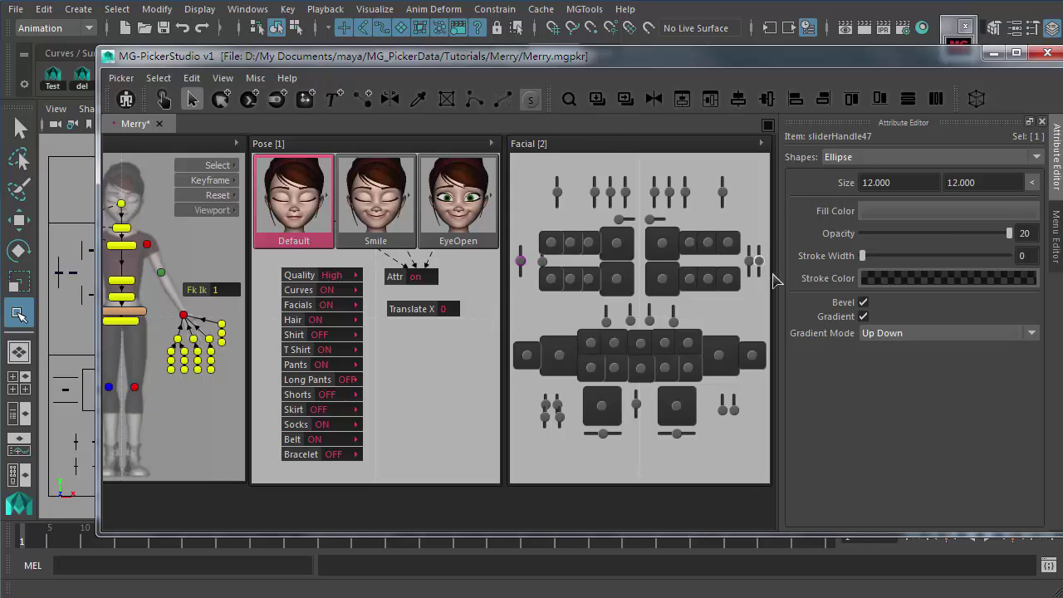
- Nudge the inner vertical slider beside the right eye rows left three units so its mirrored partner aligns
click(752, 262)
key(Left)
key(Left)
key(Left)
- Nudge the two outermost right eyelid sliders outward two units, and shift the two large right eye sliders toward the centre line
drag(740, 314, 731, 241)
key(Right)
key(Right)
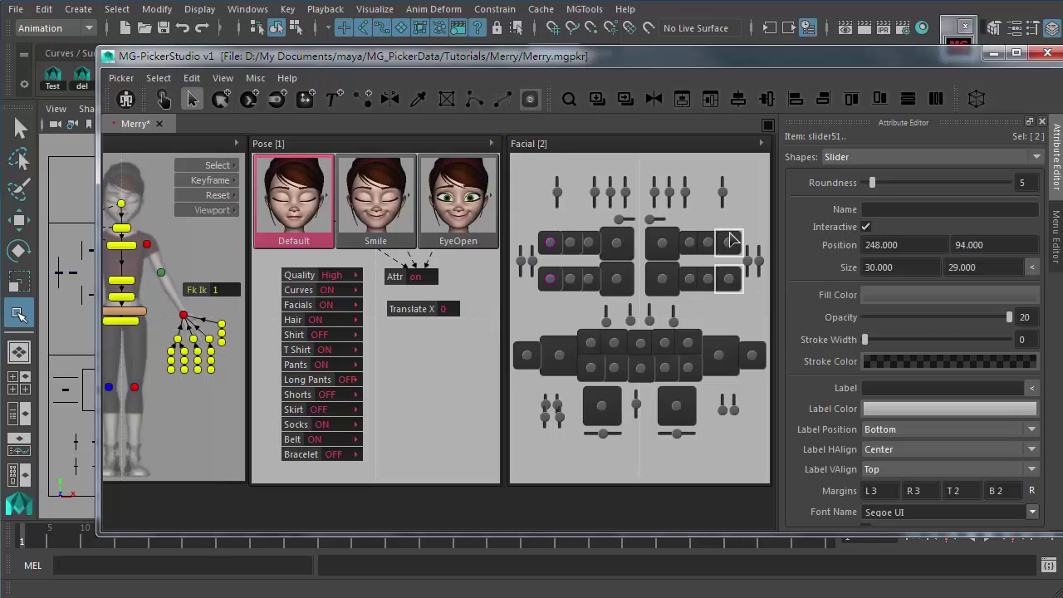
drag(645, 235, 656, 280)
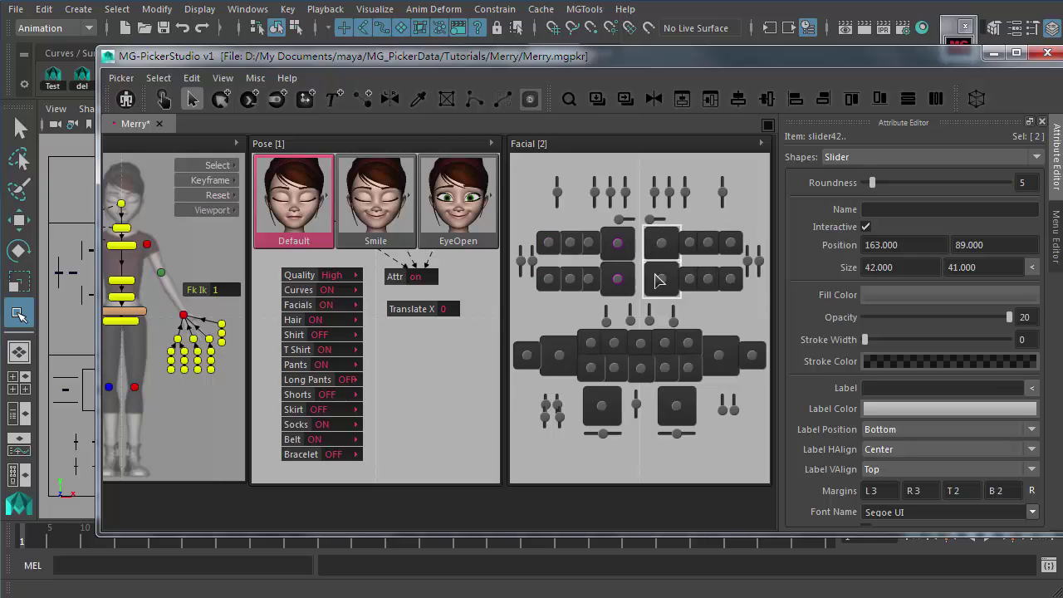
click(733, 322)
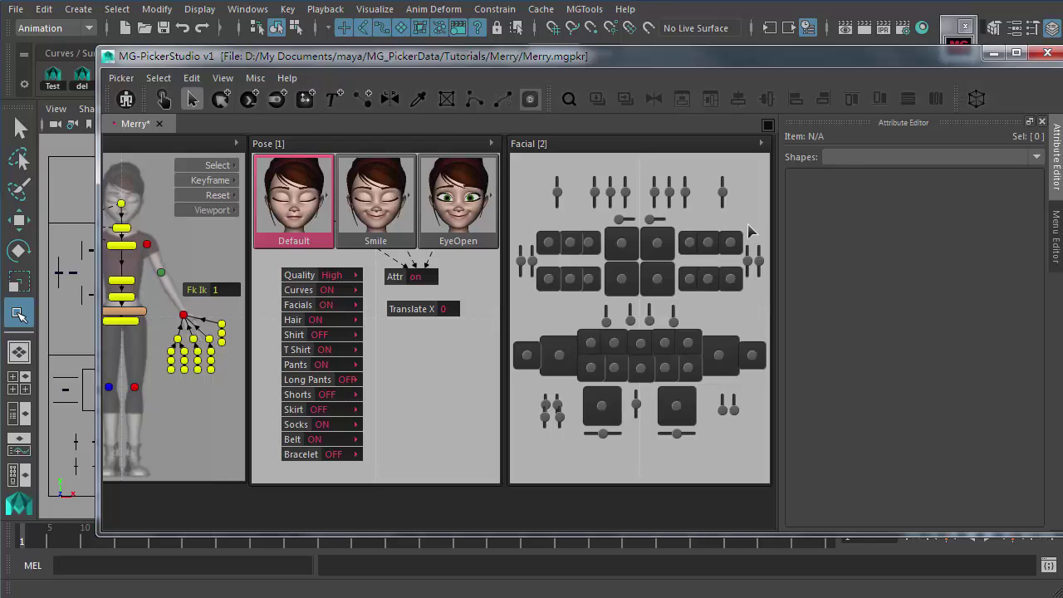
- Distribute the eight square sliders of the upper eye row evenly horizontally, and do the same for the lower eye row
drag(745, 240, 539, 252)
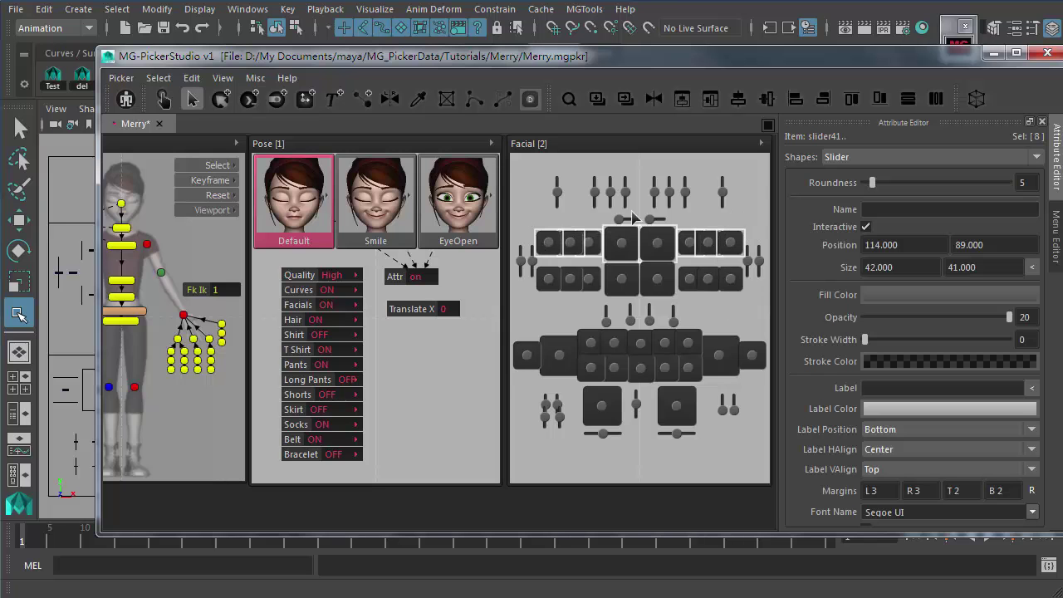
click(932, 98)
click(754, 340)
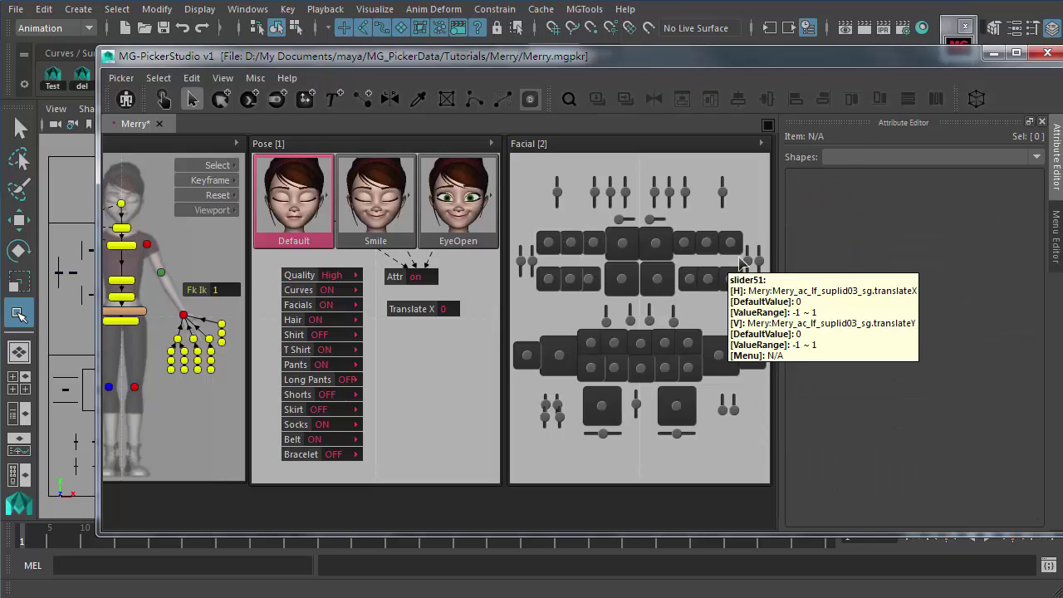
drag(734, 301, 542, 273)
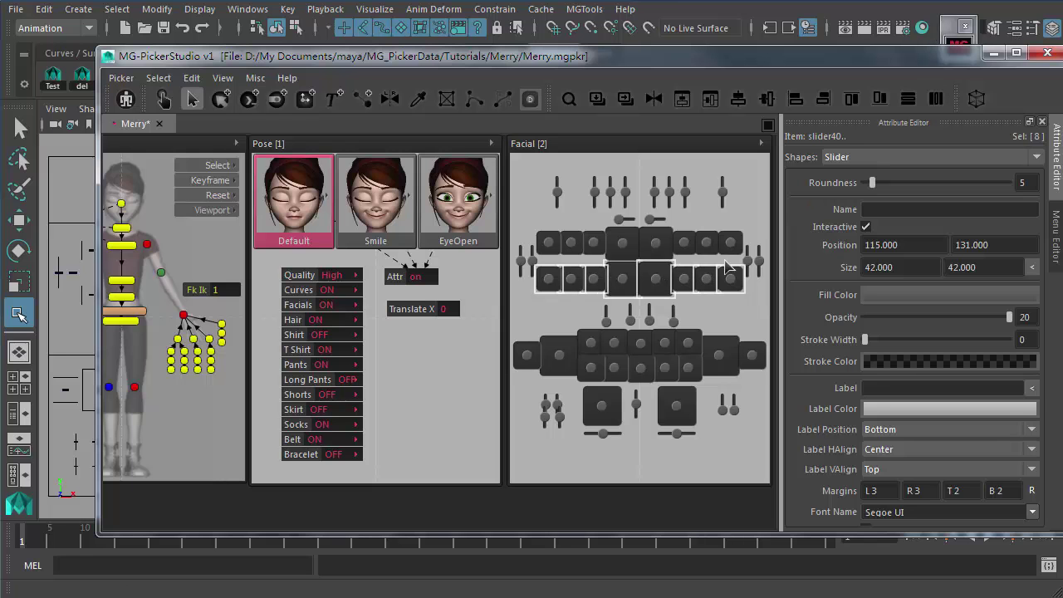
click(739, 313)
- Scale down all sixteen square eye-row sliders about their own centres until the large ones measure 36 by 36
drag(730, 304, 539, 235)
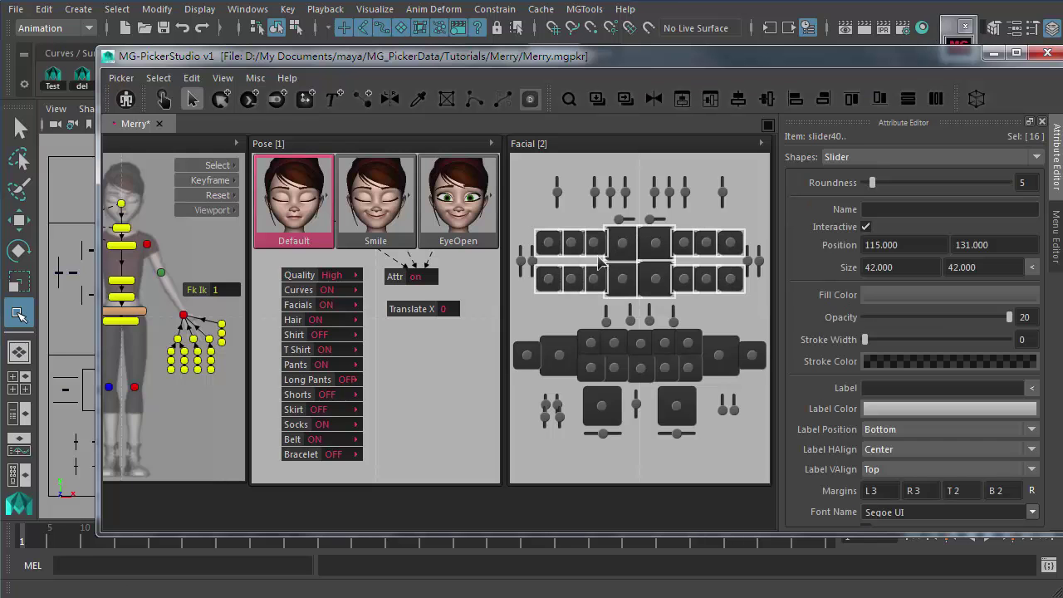
drag(741, 289, 741, 304)
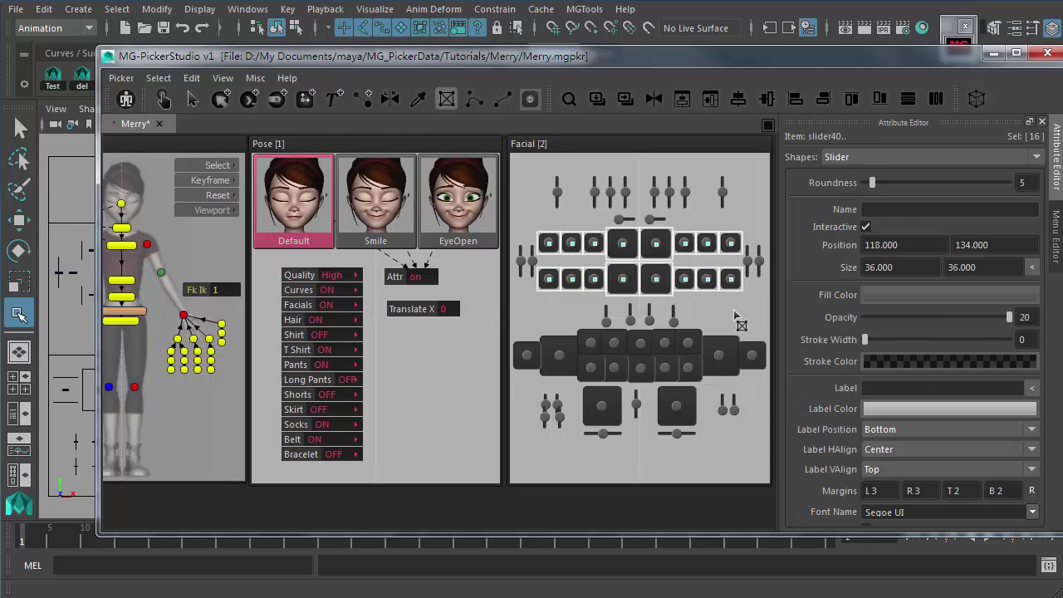
click(742, 320)
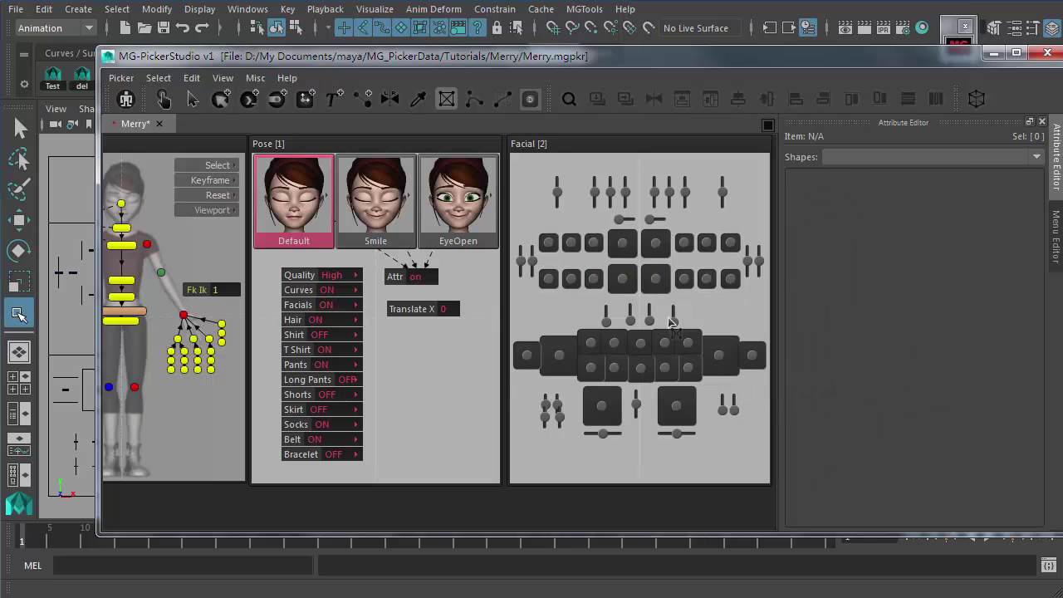
- Select the twelve small square sliders in the two eye rows and scale them to about 26 by 26
drag(739, 306, 678, 238)
drag(603, 316, 541, 241)
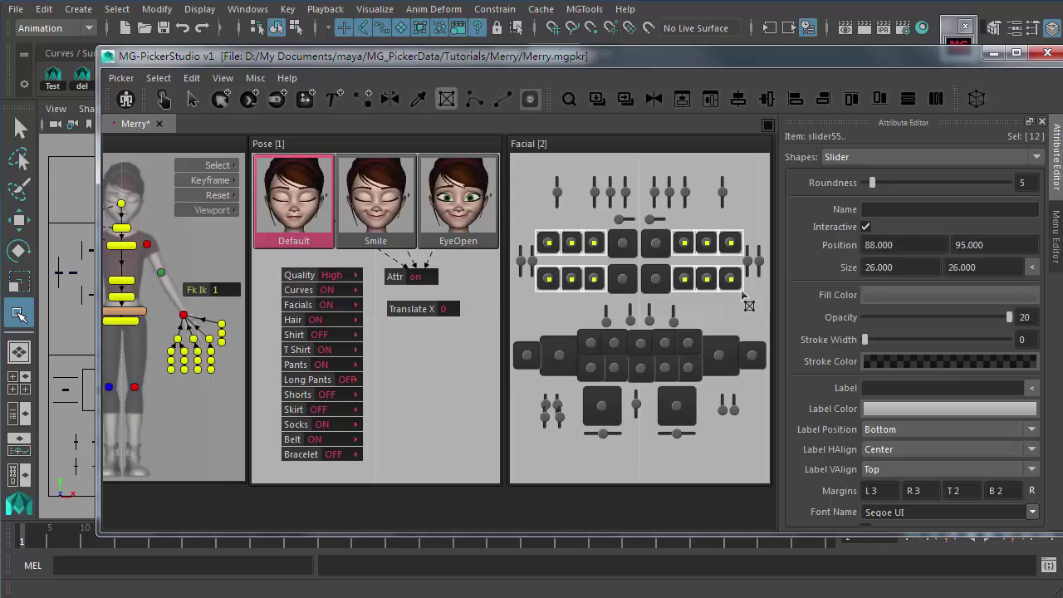
click(750, 312)
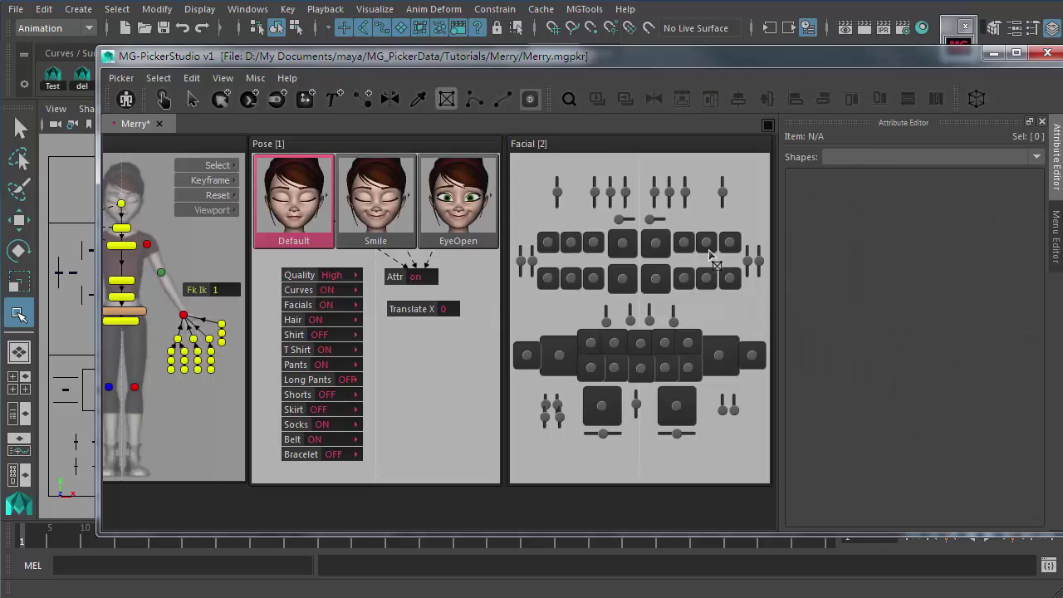
- Evenly redistribute the resized square sliders of the lower and upper eye rows horizontally, using the Select tool to pick them
key(q)
drag(733, 305, 547, 277)
click(936, 99)
drag(754, 228, 540, 249)
click(936, 99)
click(735, 315)
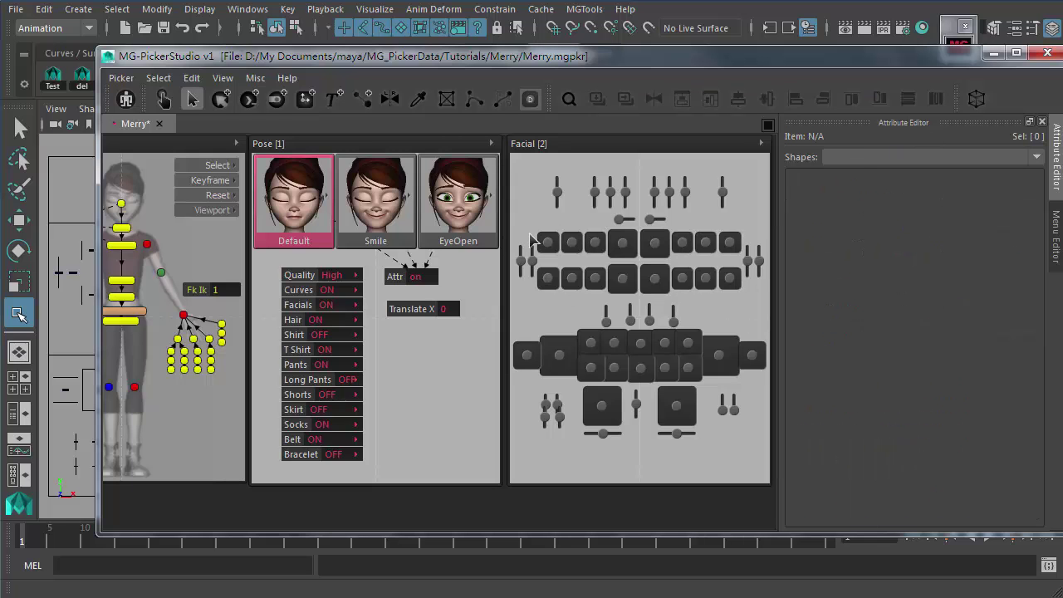
- Distribute the eight vertical sliders in the Facial panel's top row evenly horizontally
drag(527, 181, 769, 199)
click(938, 98)
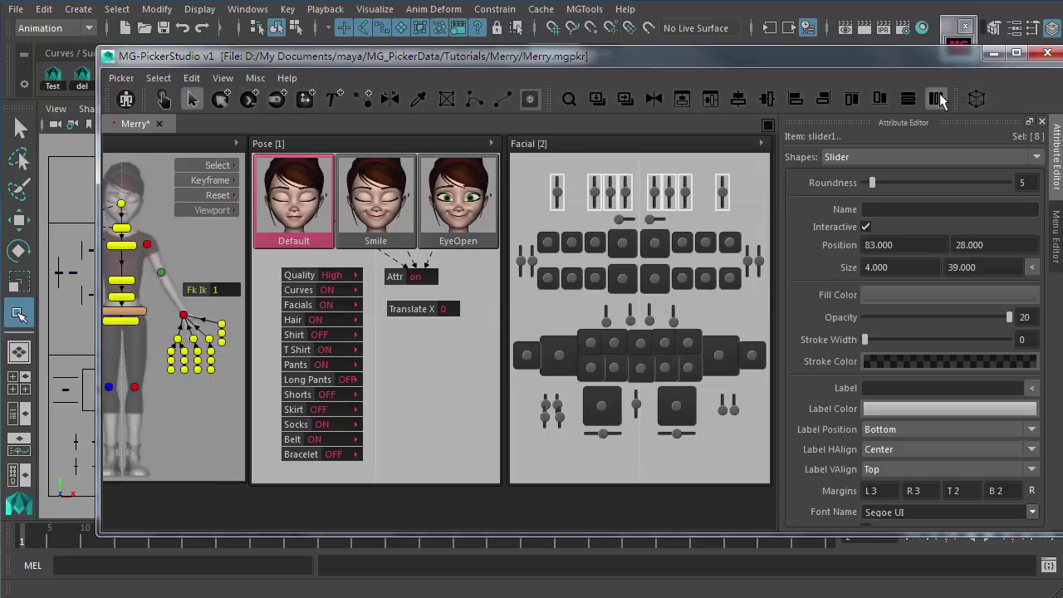
click(750, 229)
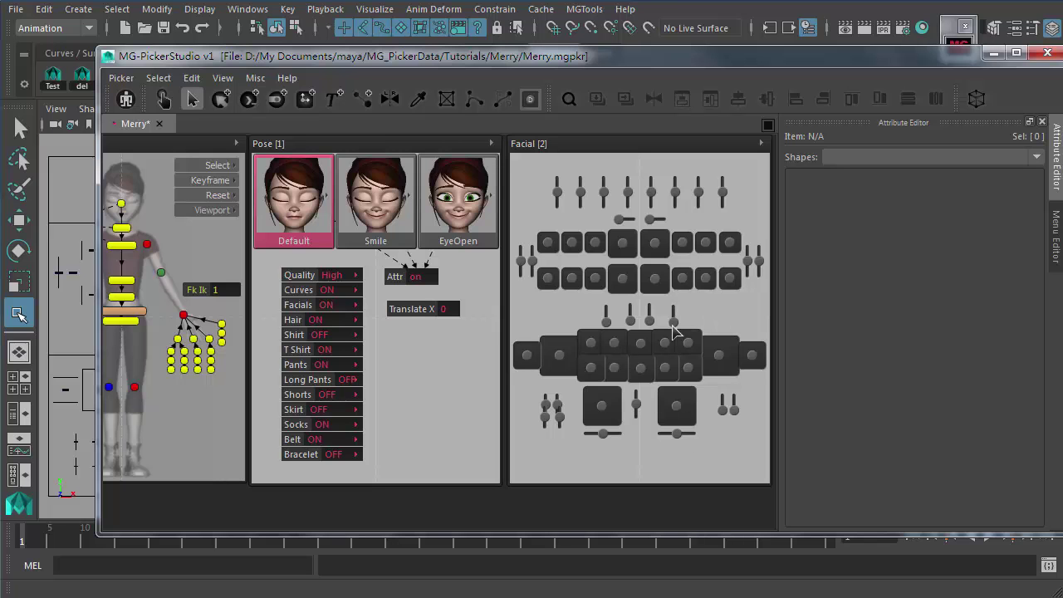
- Scale down the fourteen square sliders of the mouth block about their own centres, bringing the large side ones to 40 by 40
drag(761, 333, 518, 380)
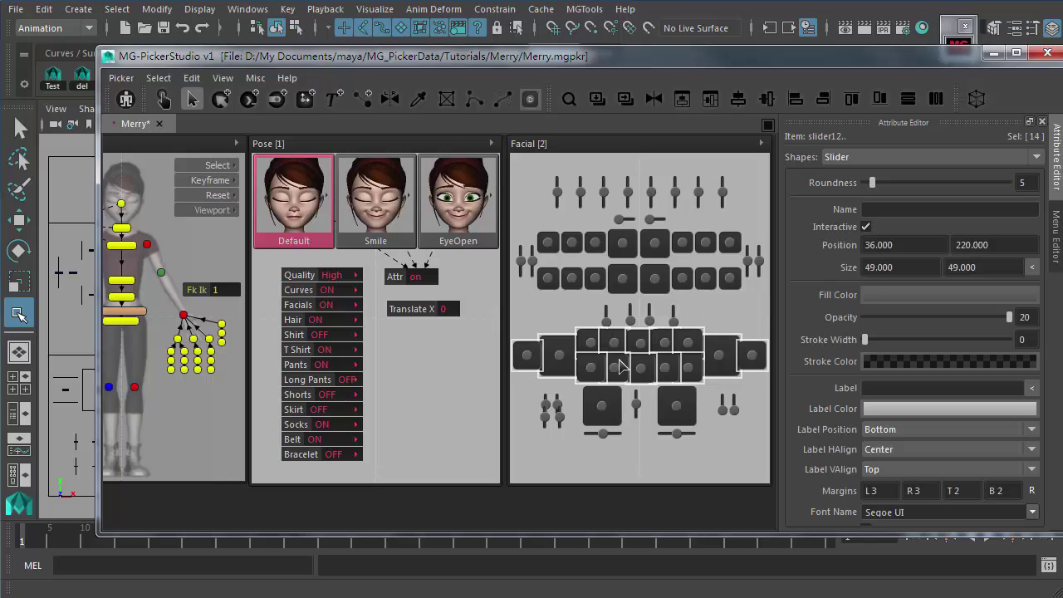
key(r)
drag(725, 371, 713, 374)
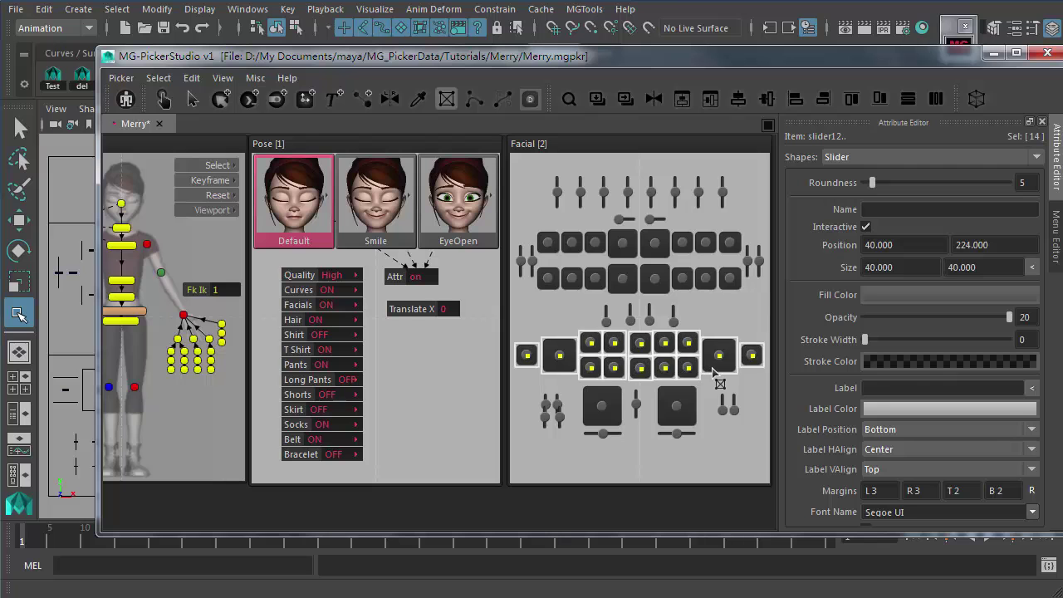
key(q)
click(710, 336)
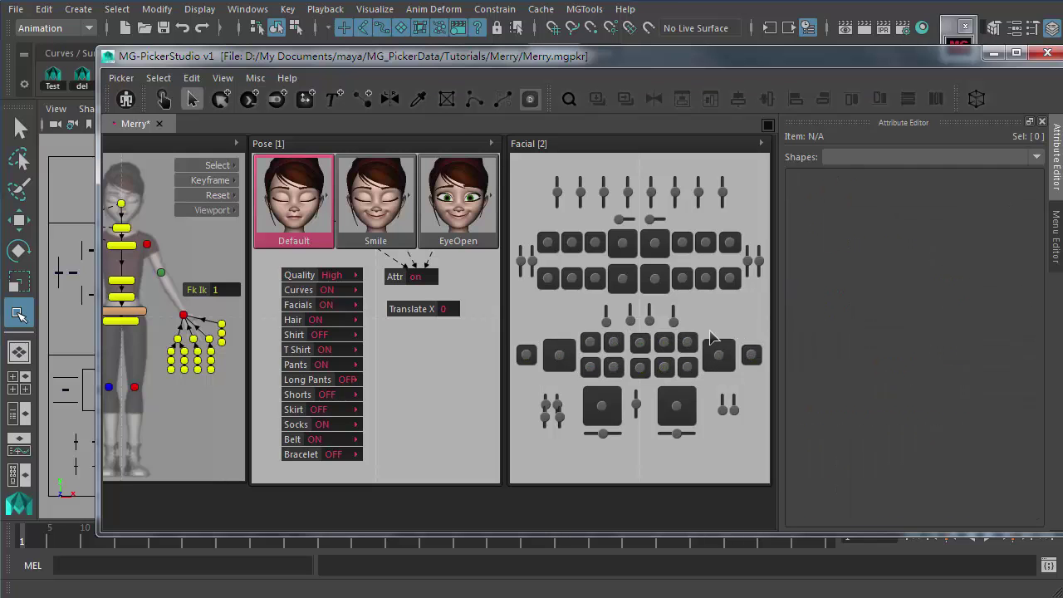
- Distribute the five upper lip sliders evenly horizontally, and likewise the five lower lip sliders
drag(705, 342, 582, 349)
click(935, 101)
drag(700, 382, 592, 368)
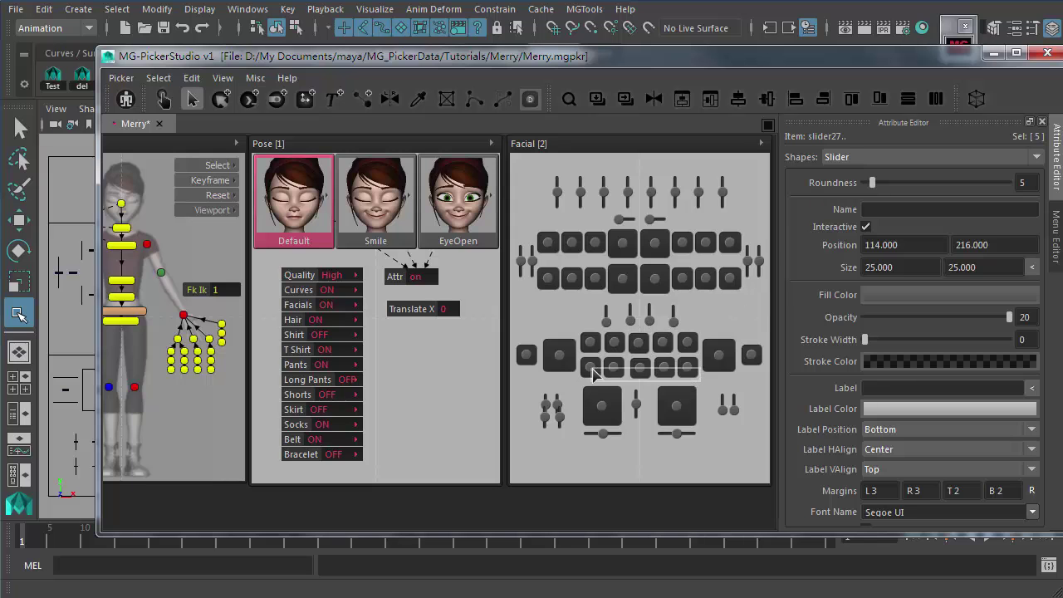
click(745, 378)
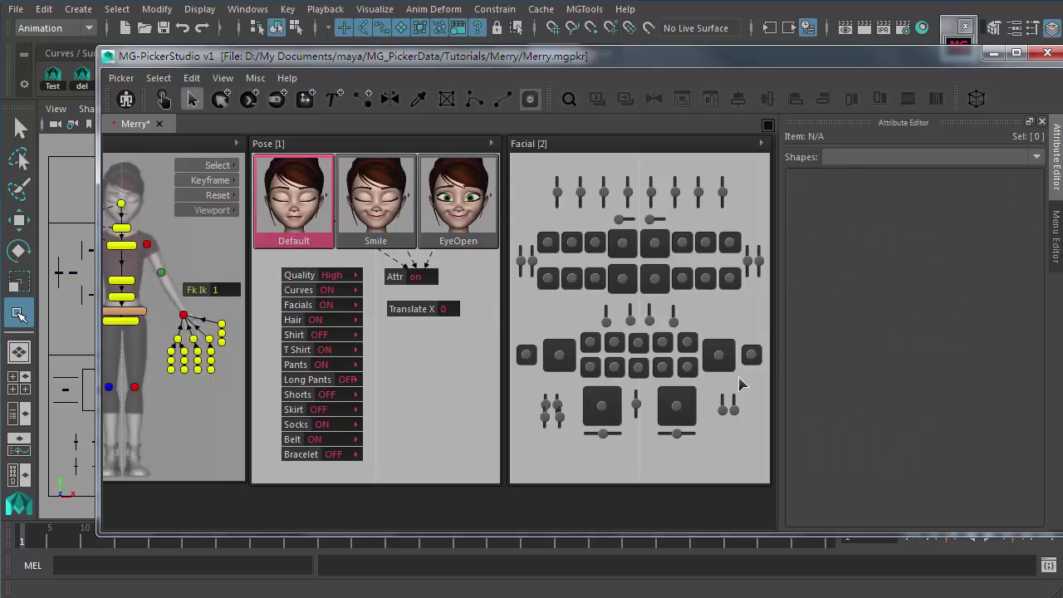
- Move the bottom pair of lower-left vertical sliders down clear of the pair above, and resize that upper pair to a height of 31
click(545, 427)
mouse_move(564, 439)
mouse_down()
mouse_move(536, 427)
mouse_move(545, 441)
mouse_up()
click(629, 464)
drag(529, 387, 552, 382)
key(ctrl+t)
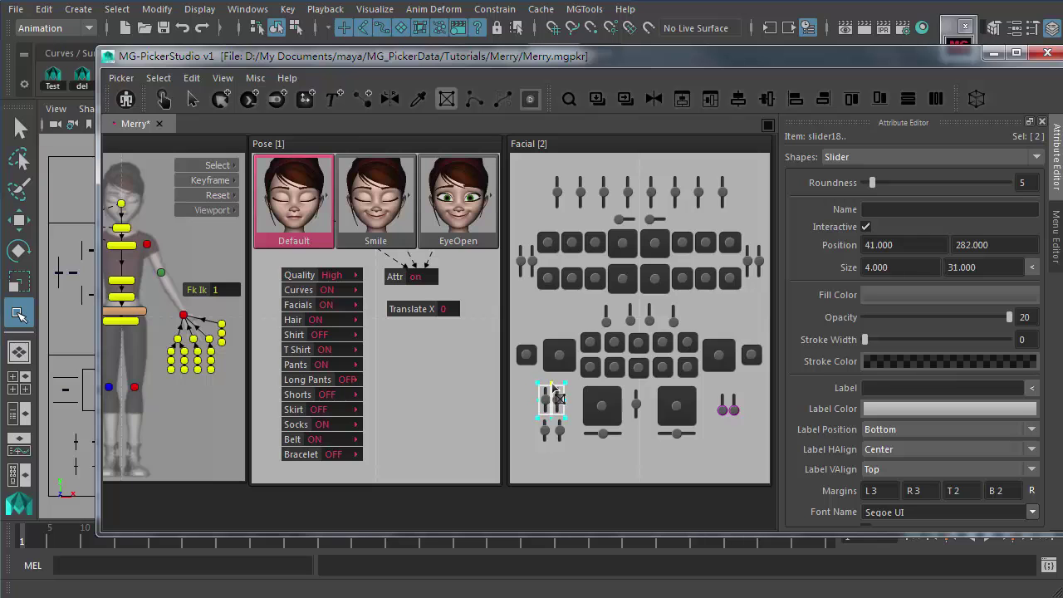
key(Escape)
- Stretch the bottom pair of lower-left vertical sliders to a height of 30, and the lower-right vertical pair to 37
drag(572, 462, 554, 447)
key(ctrl+t)
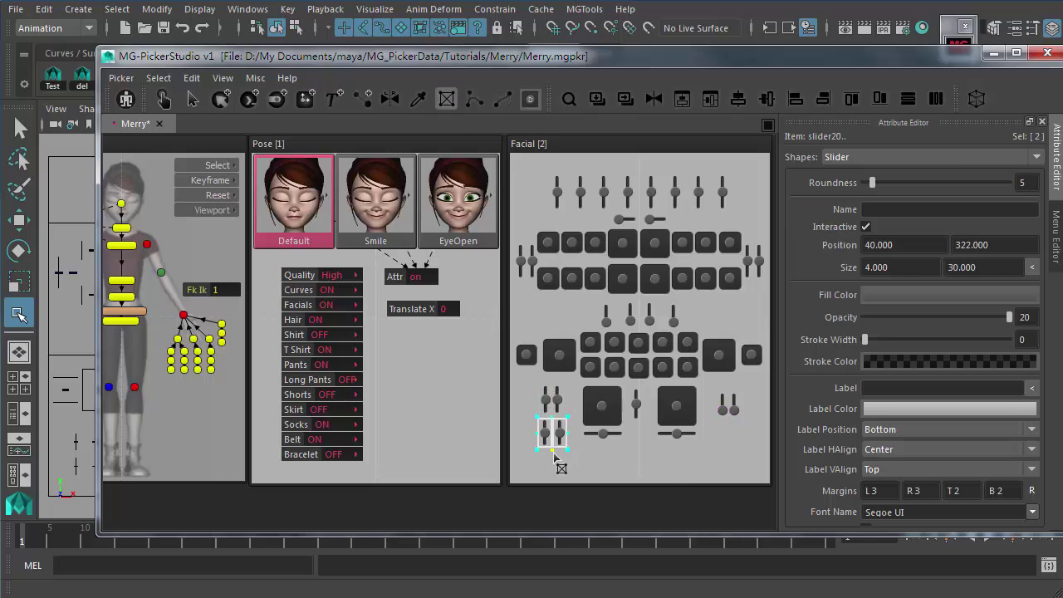
click(689, 459)
drag(752, 393, 728, 383)
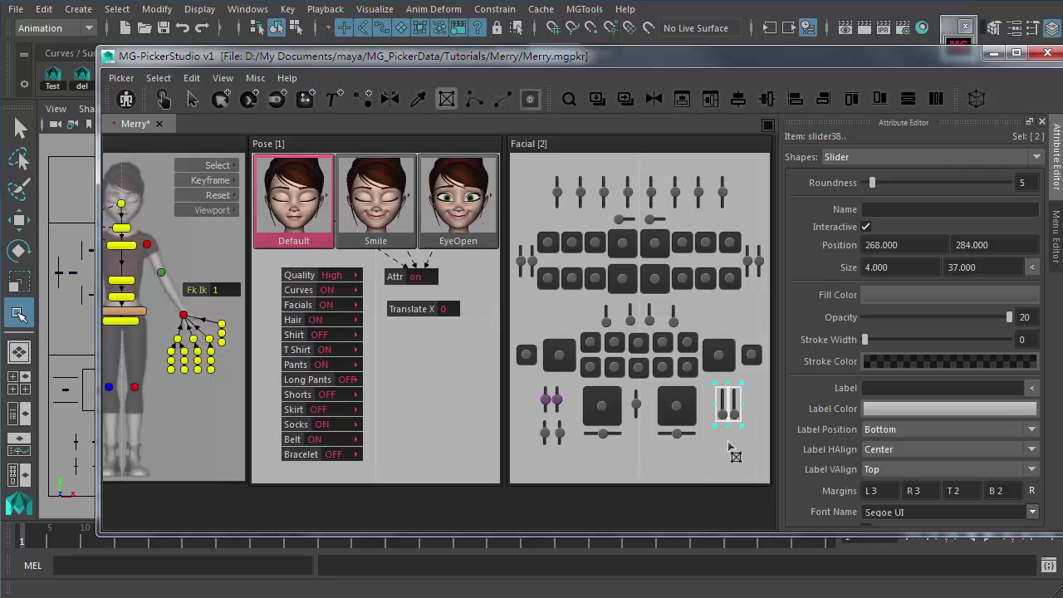
click(700, 457)
- Scale the four vertical sliders above the lip block to 6 by 29 and distribute them evenly horizontally
drag(579, 305, 734, 330)
drag(650, 313, 653, 319)
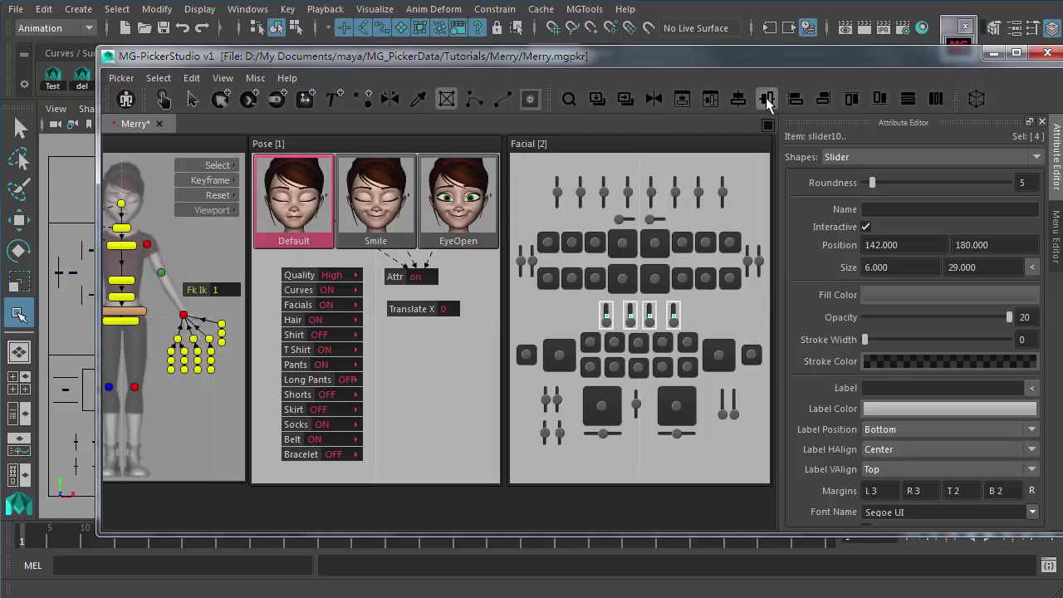
click(933, 98)
click(730, 314)
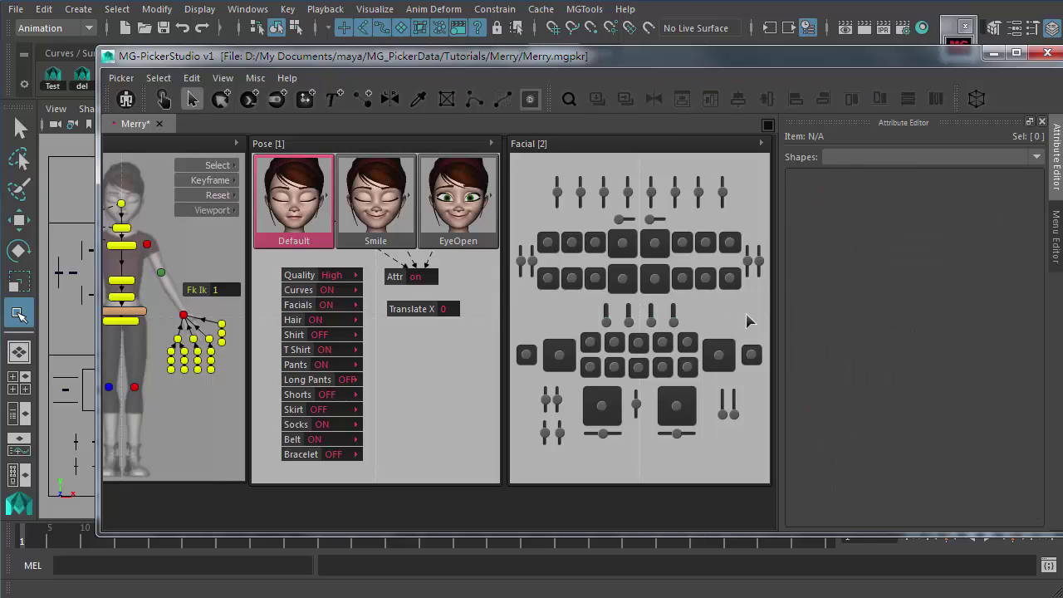
- Select all the sliders on the Facial panel and make their frame color semi-transparent
drag(758, 470, 508, 159)
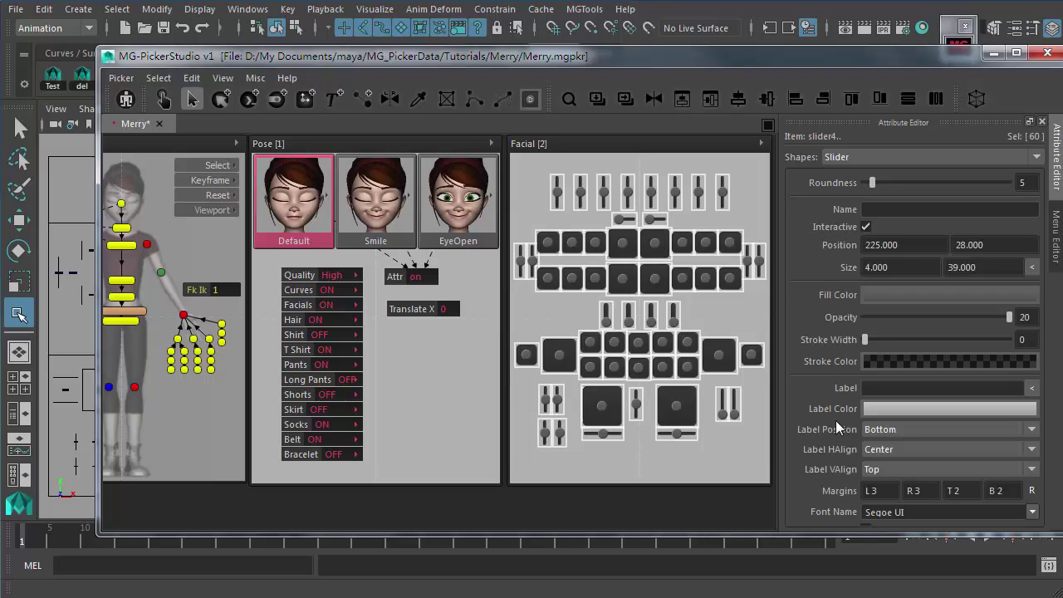
scroll(835, 420, down, 3)
scroll(833, 316, up, 2)
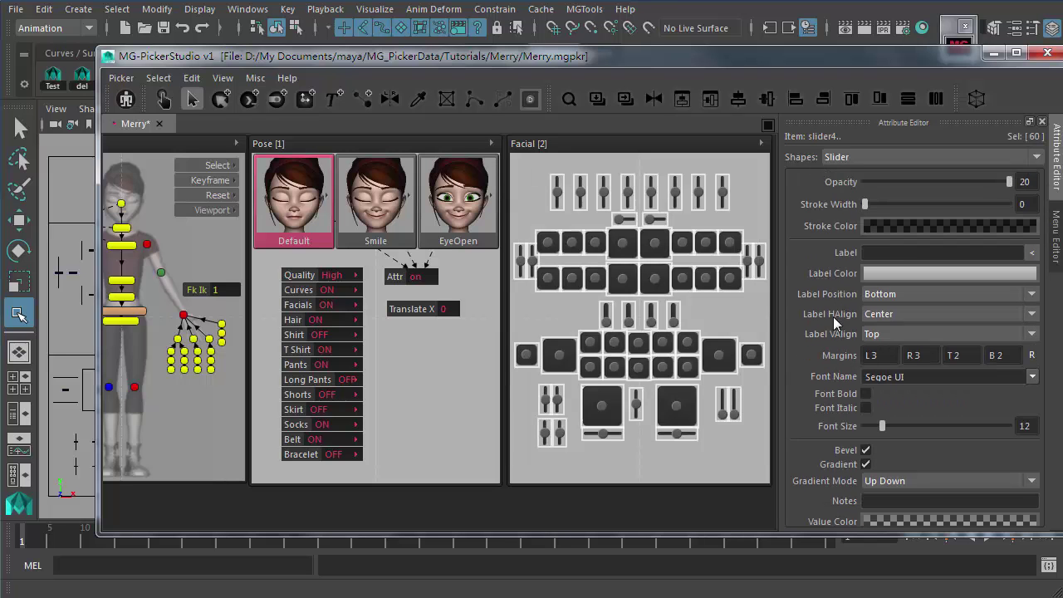
scroll(845, 259, down, 1)
scroll(844, 258, down, 4)
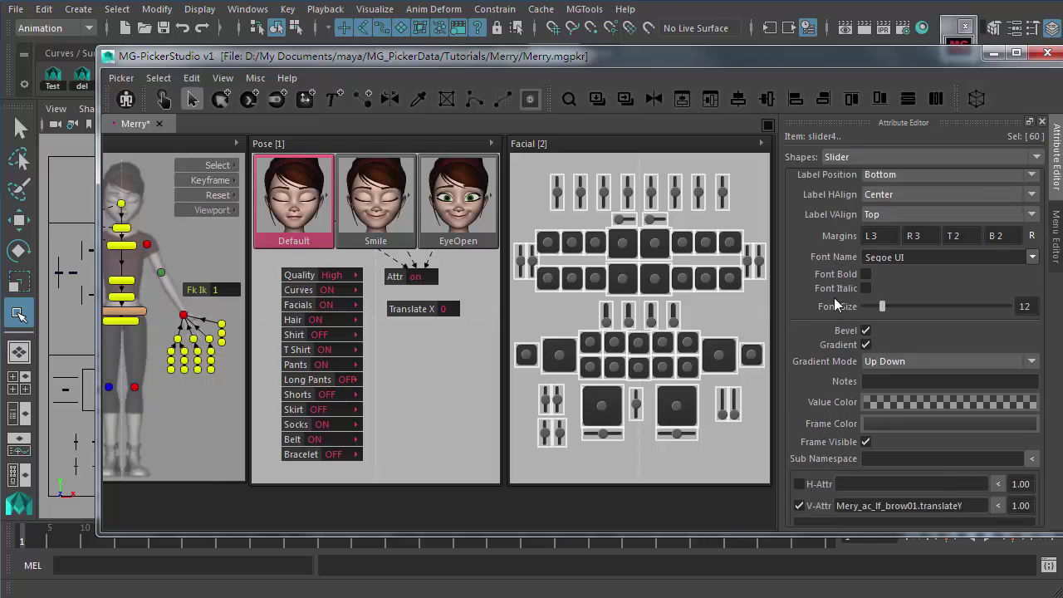
scroll(835, 415, up, 6)
scroll(831, 404, down, 2)
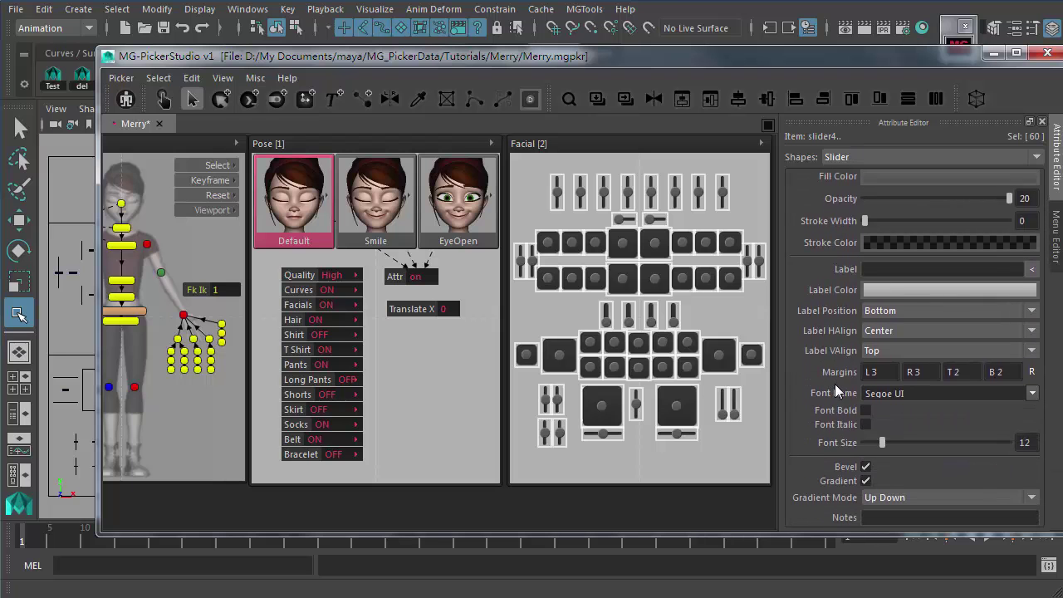
scroll(839, 378, up, 1)
scroll(845, 421, up, 1)
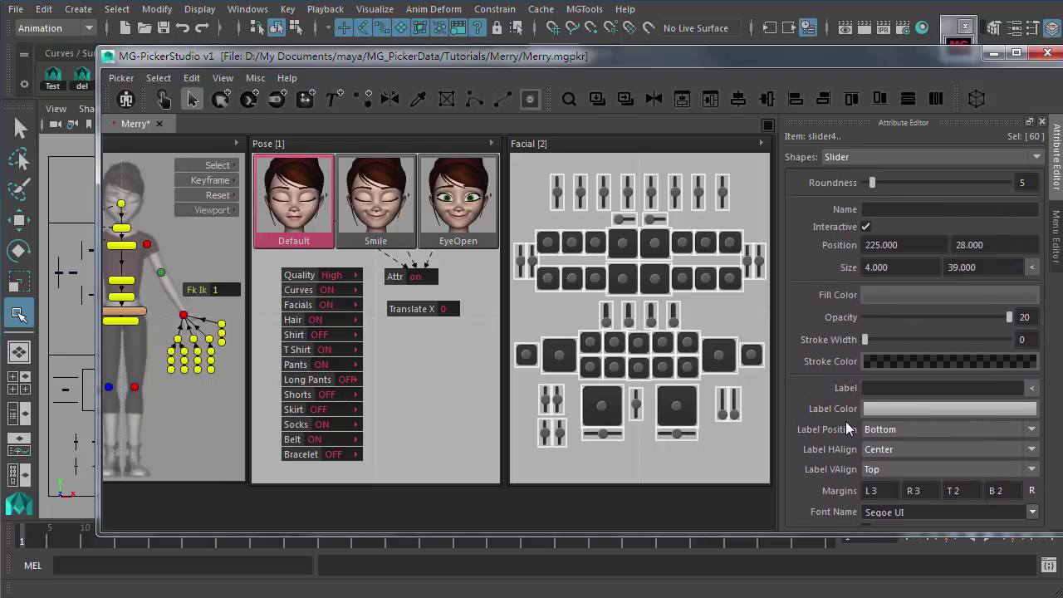
scroll(845, 421, down, 5)
click(897, 363)
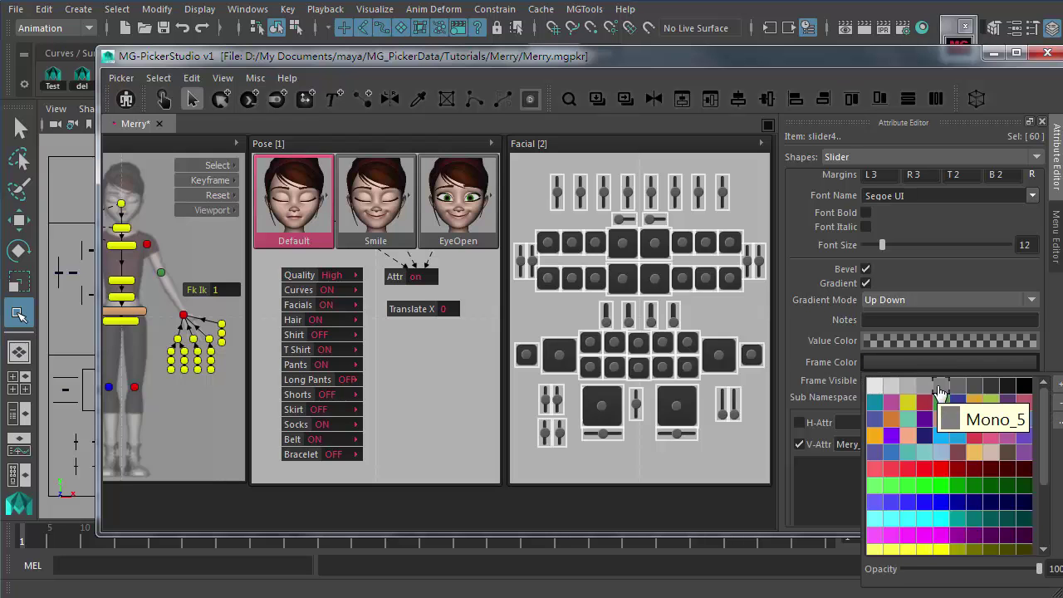
drag(1039, 569, 954, 570)
click(622, 266)
click(621, 266)
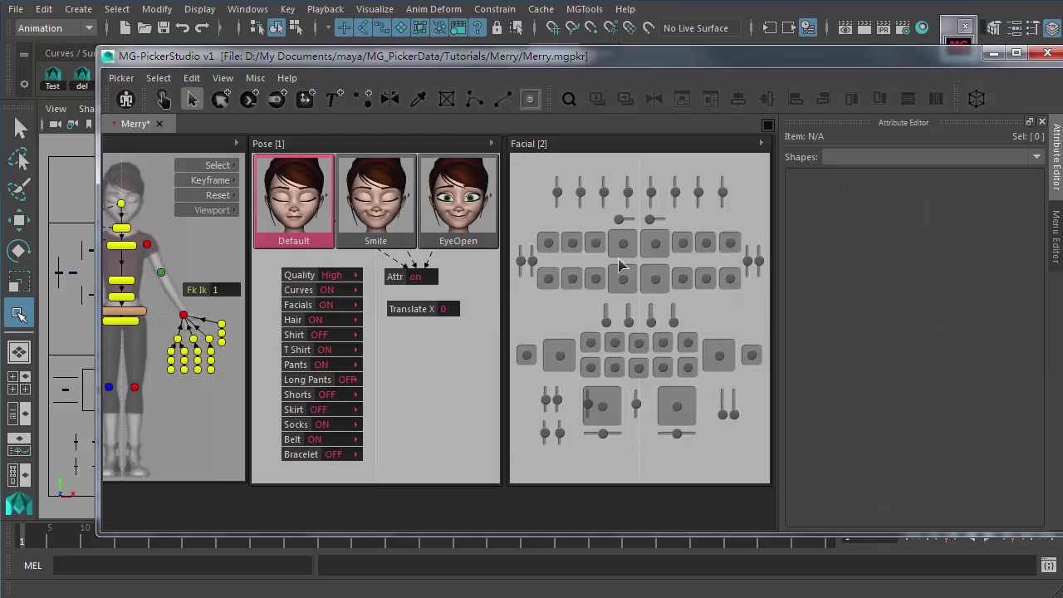
- Shift the vertical slider overlapping the lower-left pad outward until it clears the pad, and nudge the pad with its horizontal slider inward
click(621, 244)
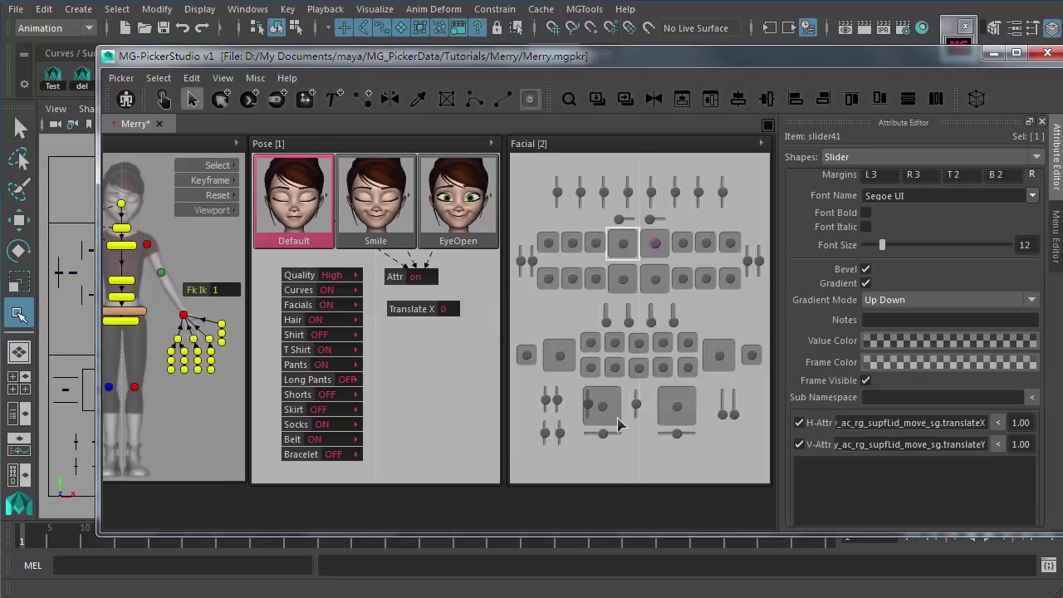
drag(590, 411, 584, 407)
click(578, 397)
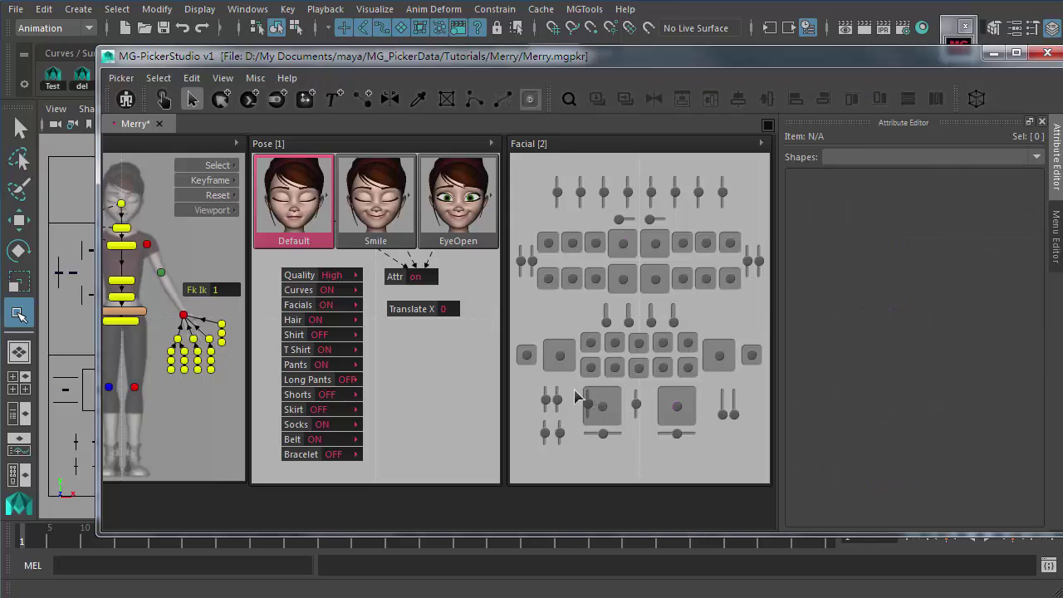
click(635, 405)
key(Left)
key(Left)
key(Left)
key(Left)
click(649, 494)
drag(628, 467, 602, 415)
click(639, 493)
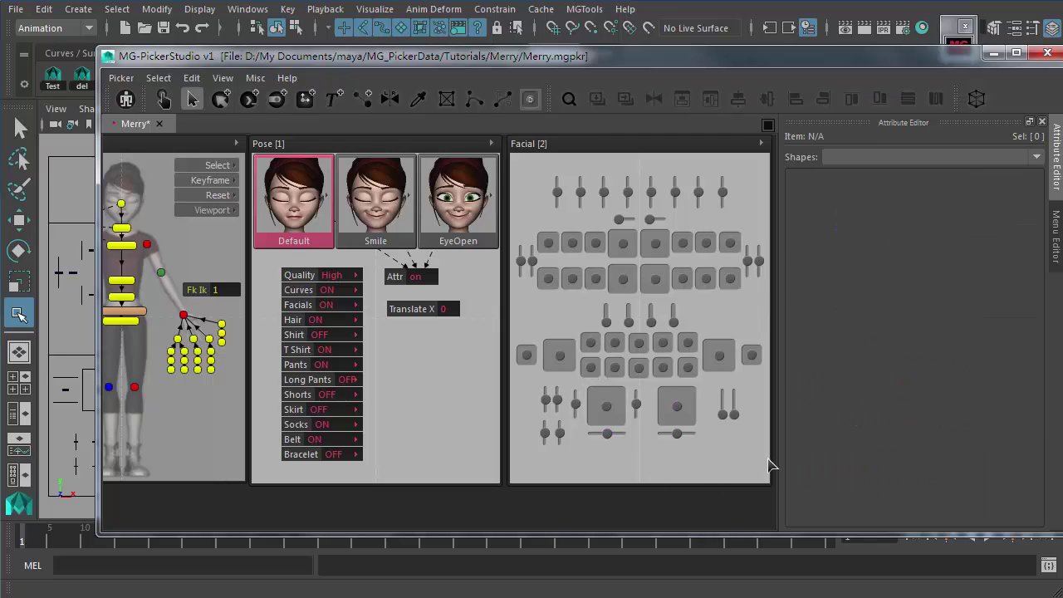
- Test the brow sliders in animation mode by nudging the first handle down, and the remaining seven handles together
drag(759, 472, 481, 138)
click(528, 174)
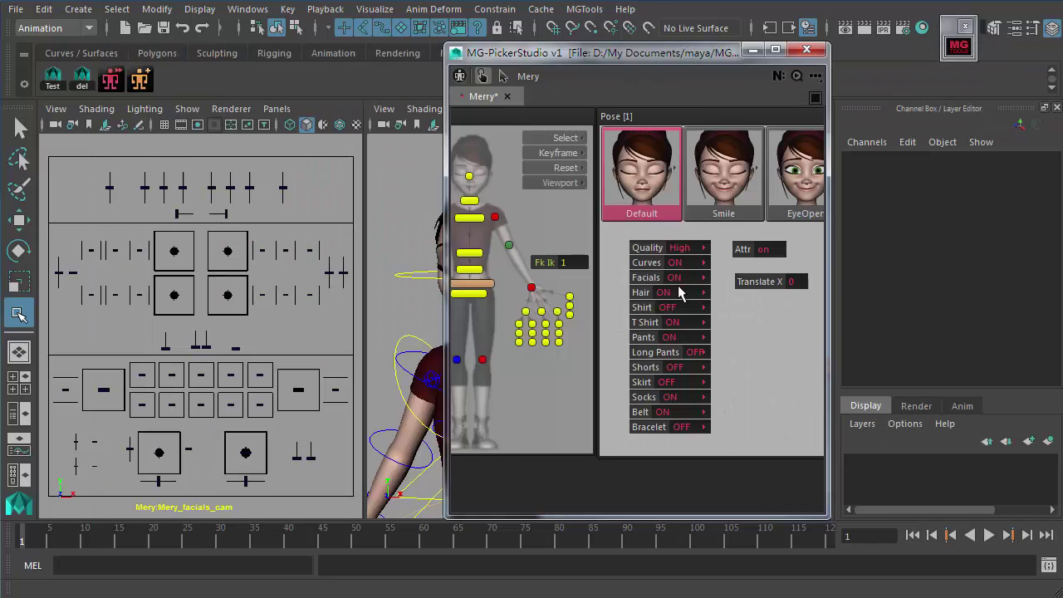
middle_drag(713, 289, 401, 304)
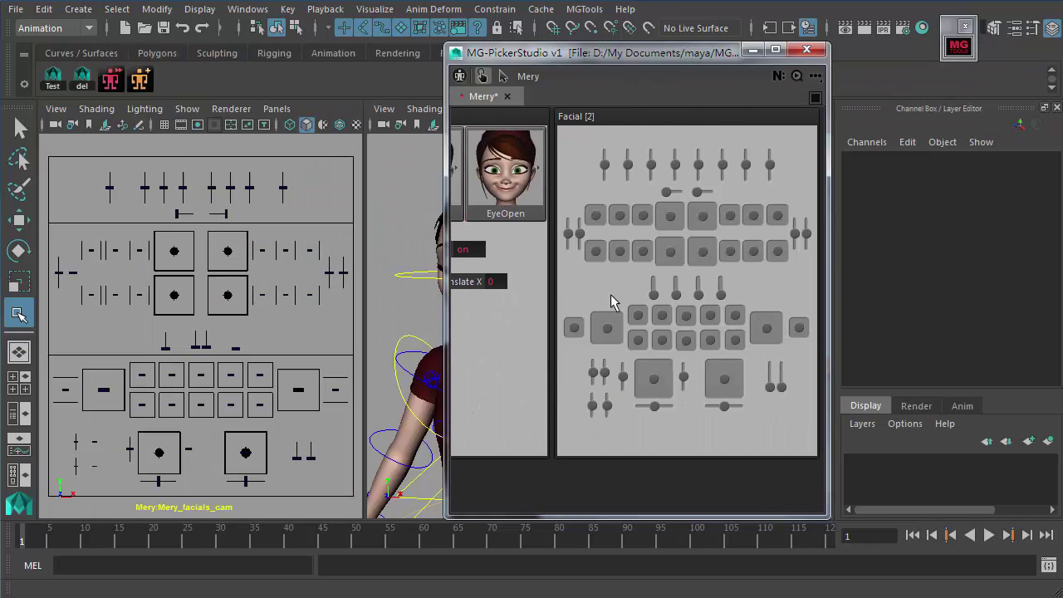
drag(593, 152, 607, 178)
middle_drag(264, 174, 263, 214)
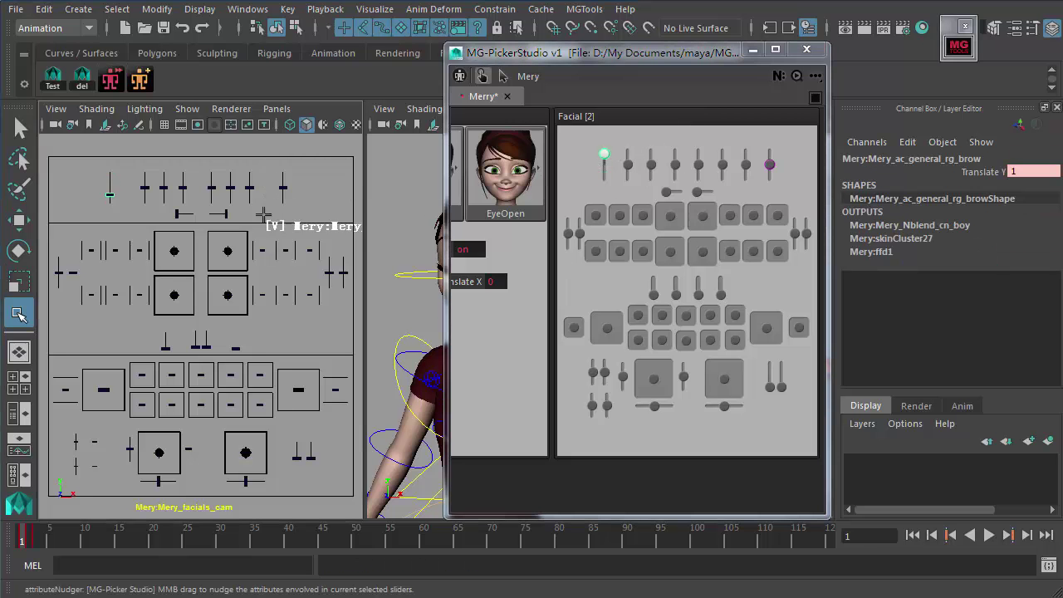
drag(616, 142, 787, 174)
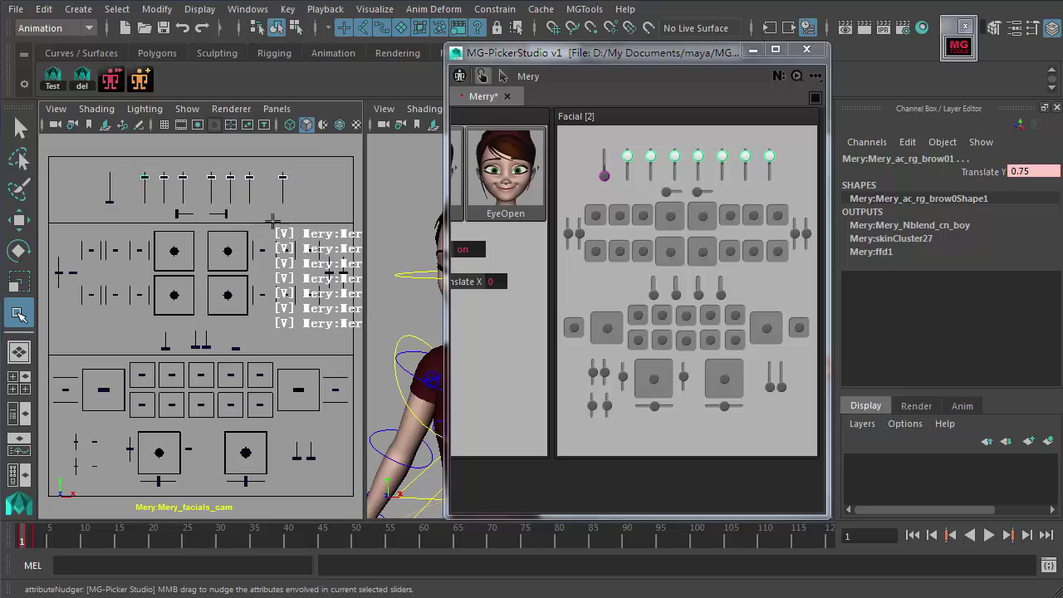
- Nudge the handles of both large upper-lid pads together, and move the left pad's handle on its own
drag(661, 204, 707, 224)
middle_drag(255, 282, 201, 277)
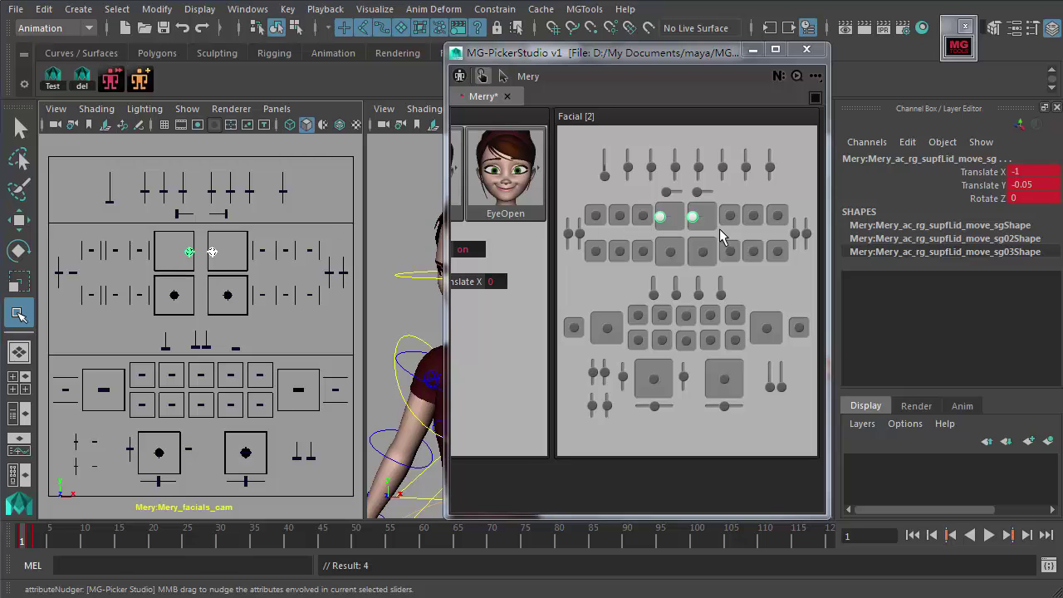
click(661, 218)
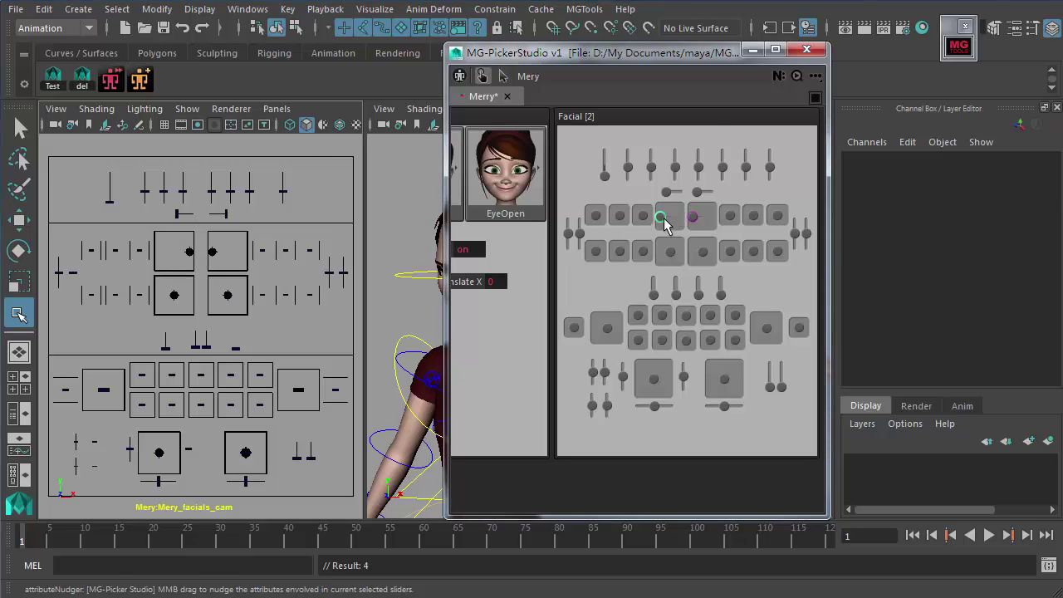
drag(661, 218, 681, 216)
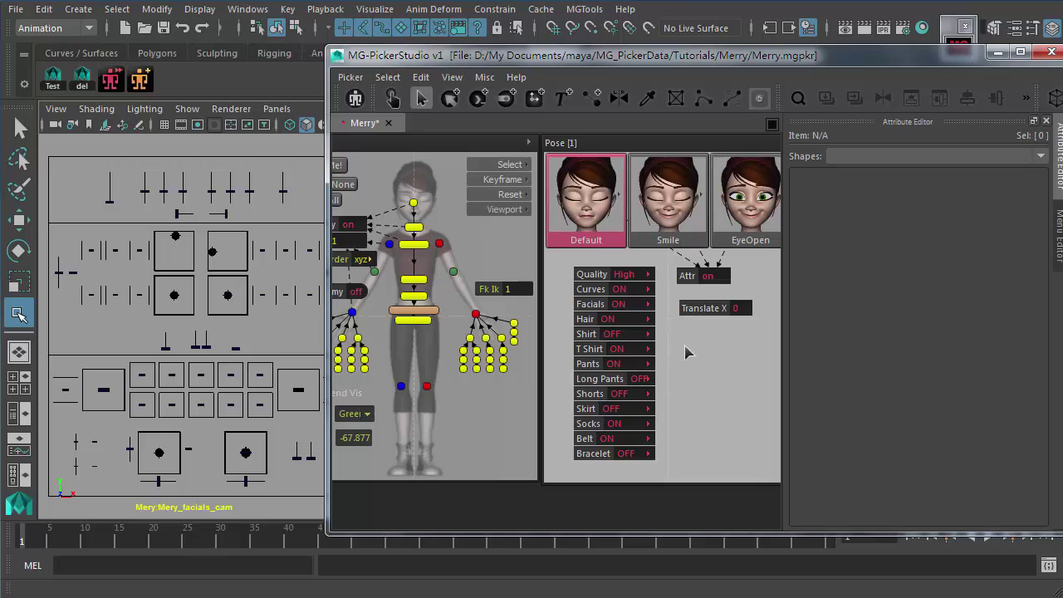
- Return to edit mode and toggle the fill shading option shared by all the Facial sliders
middle_drag(720, 365, 415, 374)
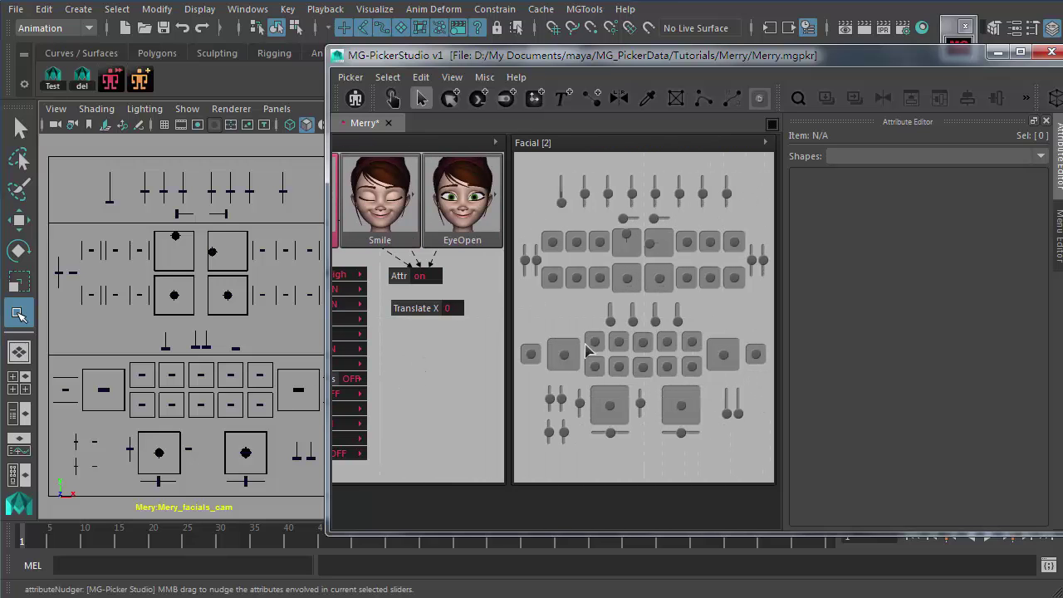
drag(518, 162, 772, 473)
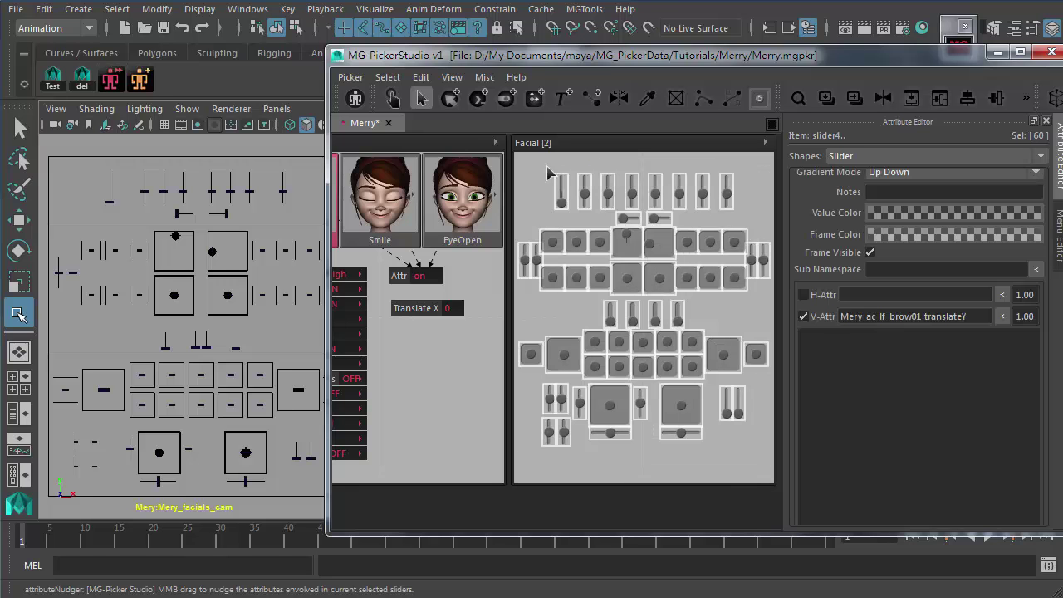
scroll(835, 236, up, 5)
click(871, 313)
click(740, 313)
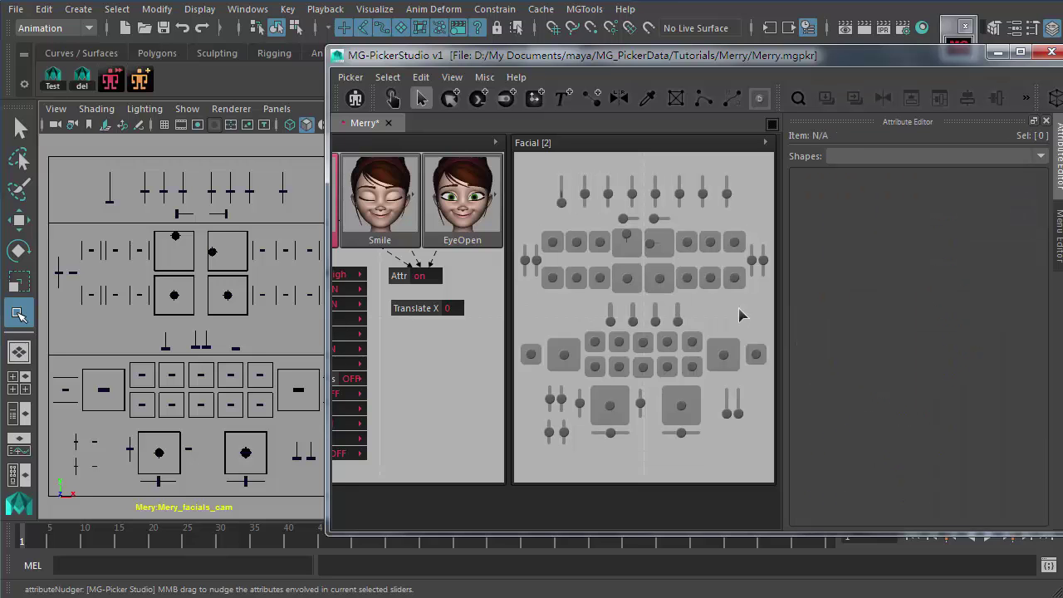
drag(523, 177, 773, 466)
click(766, 467)
- Test the left large upper-lid pad's horizontal direction against its facial control by moving the handle sideways in animation mode
click(392, 98)
drag(628, 236, 653, 236)
middle_drag(653, 240, 617, 236)
drag(617, 230, 637, 233)
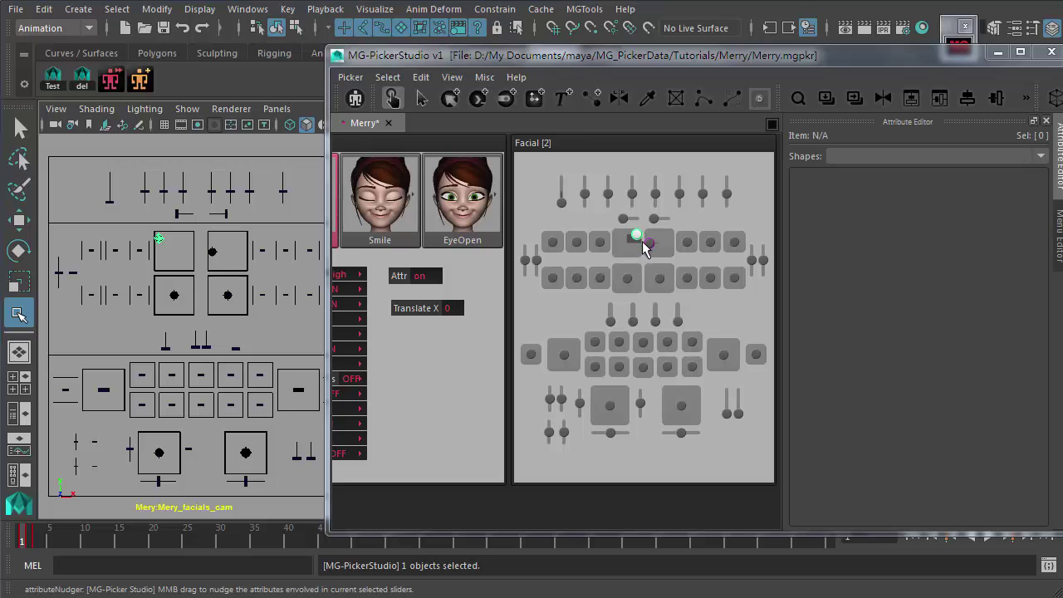
- Examine the object and attribute names linked to the left upper-lid pad's horizontal axis in edit mode
click(421, 98)
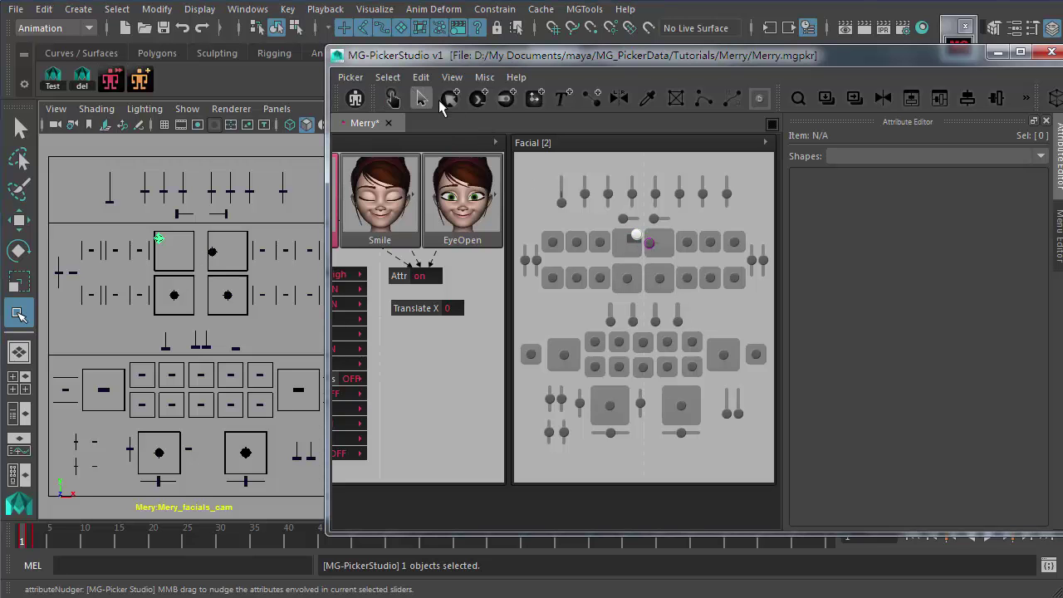
click(629, 253)
scroll(822, 332, down, 5)
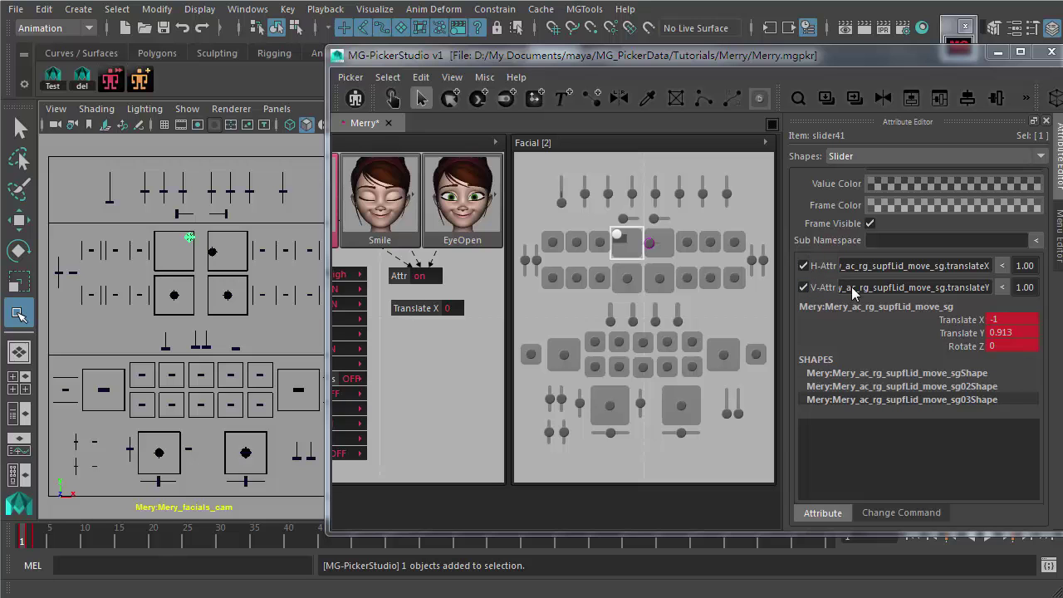
double_click(892, 268)
click(955, 265)
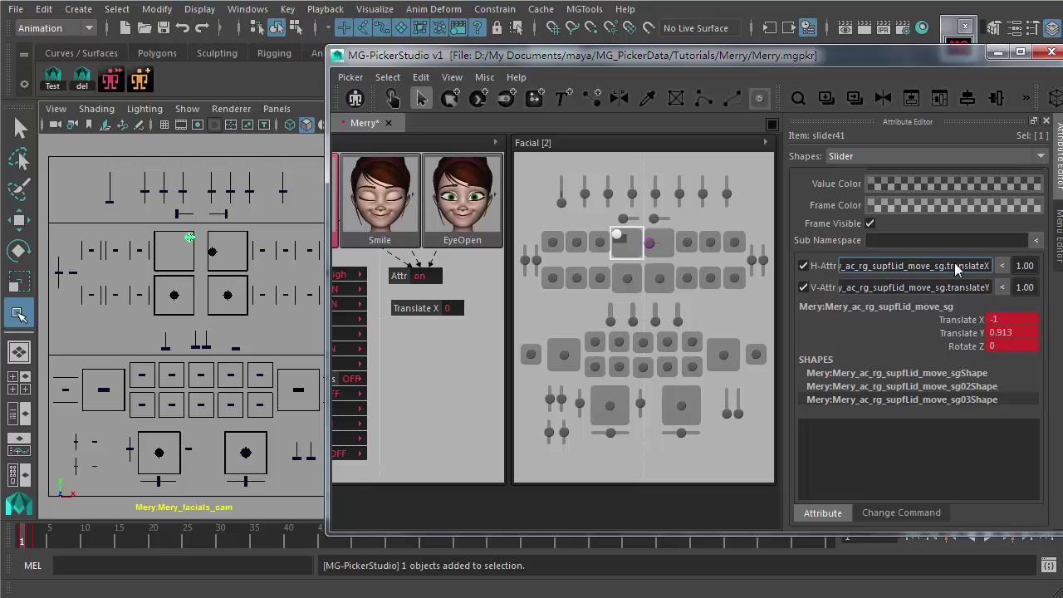
drag(976, 266, 988, 265)
double_click(860, 267)
double_click(972, 267)
double_click(903, 270)
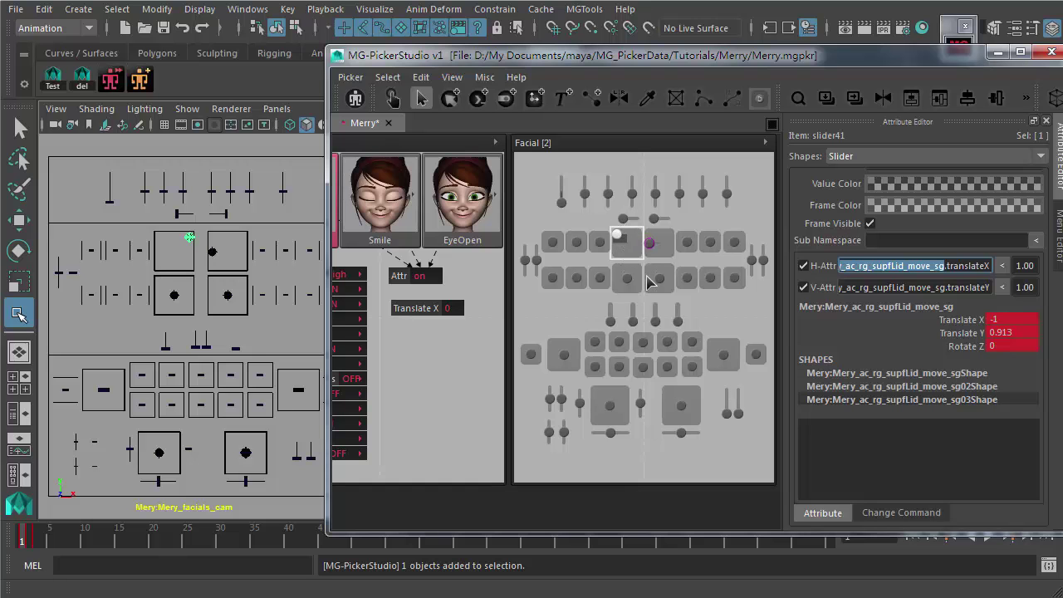
- Set the horizontal attribute multiplier of the left upper-lid pad to -1
click(947, 269)
click(1023, 266)
click(1028, 287)
double_click(1027, 265)
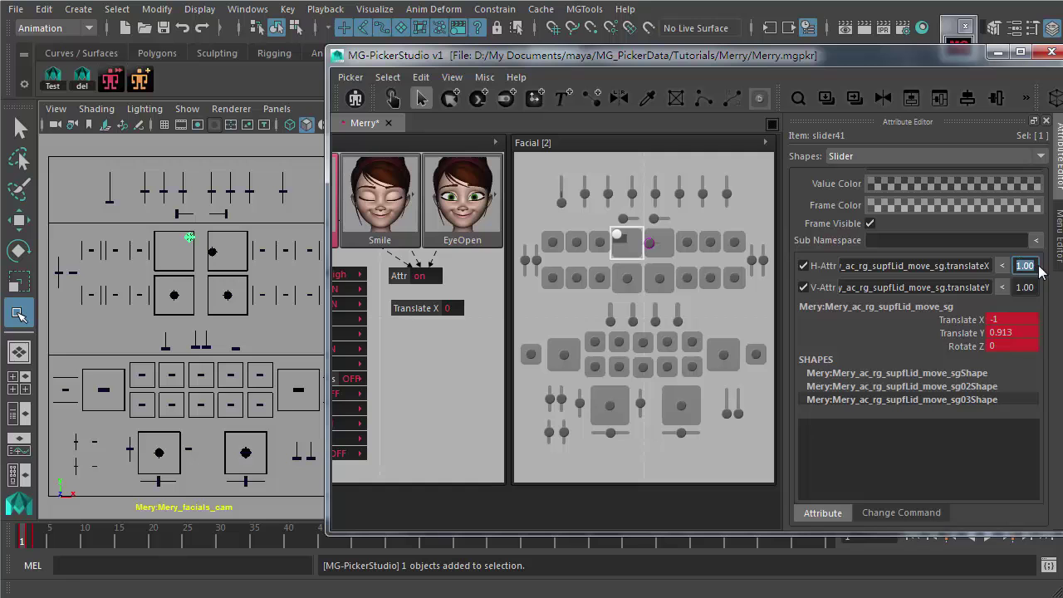
drag(1036, 286, 1015, 287)
click(1025, 265)
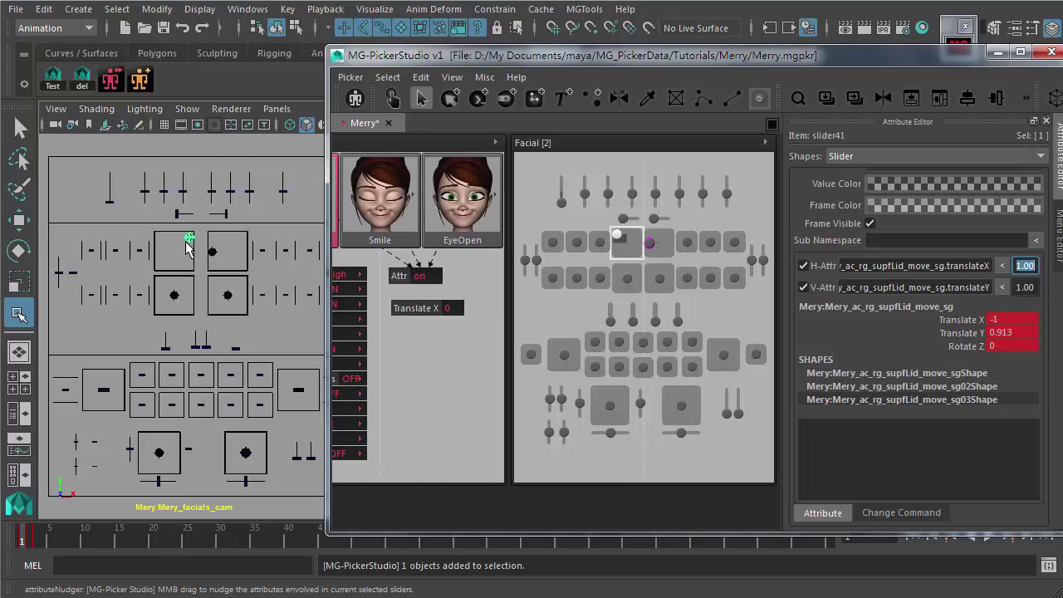
click(1018, 265)
double_click(1026, 265)
double_click(1036, 265)
drag(1038, 266, 999, 271)
text(-1)
key(Return)
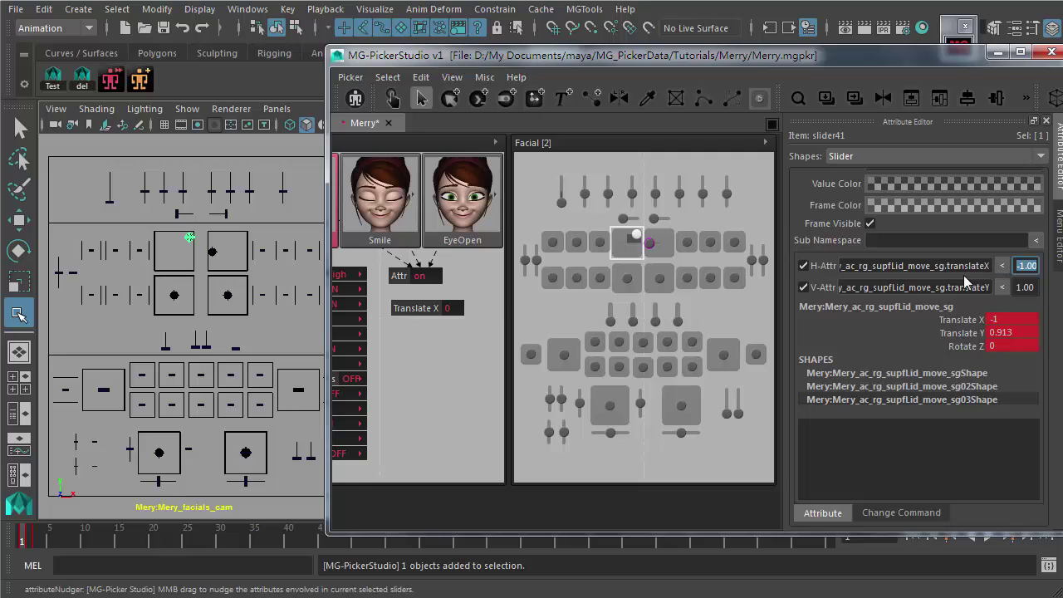
- Test the left upper-lid pad's handle in animation mode, then nudge the handles of both large upper-lid pads sideways together
click(393, 99)
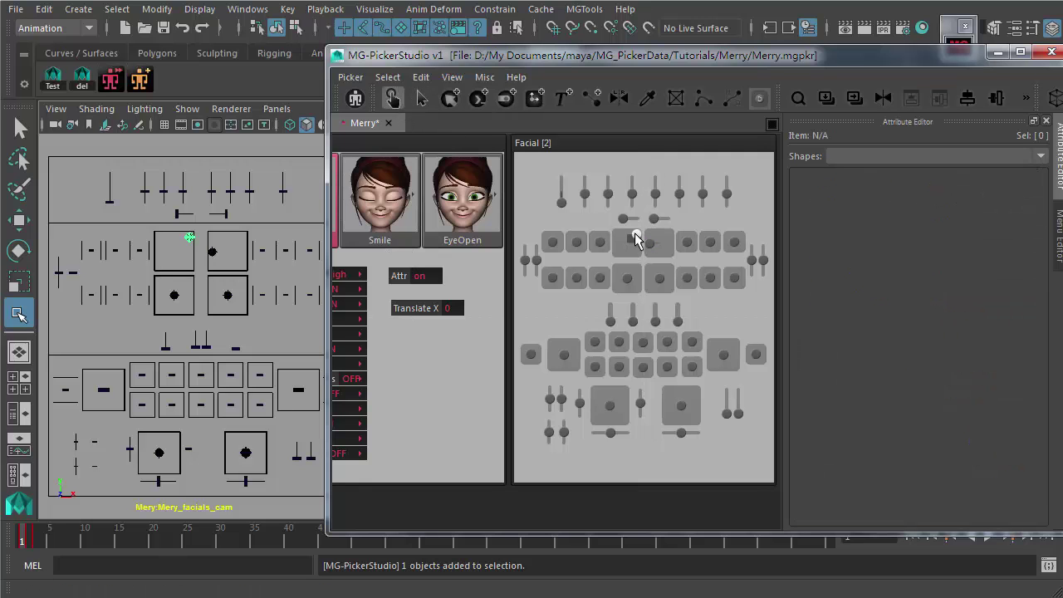
click(636, 234)
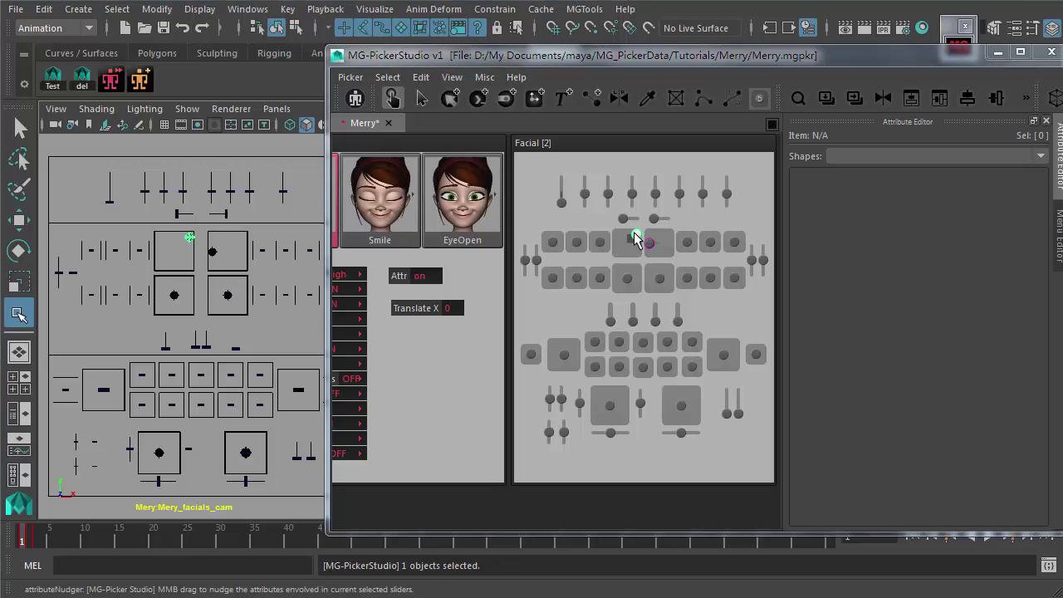
middle_drag(637, 235, 617, 237)
middle_drag(614, 237, 628, 258)
drag(611, 227, 659, 250)
middle_drag(182, 243, 208, 240)
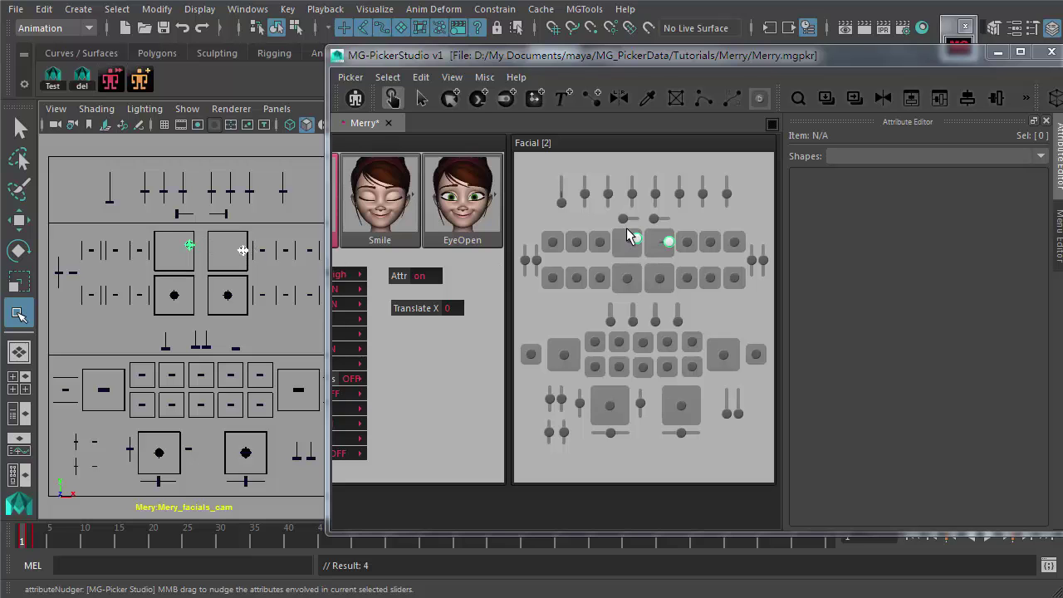
click(656, 260)
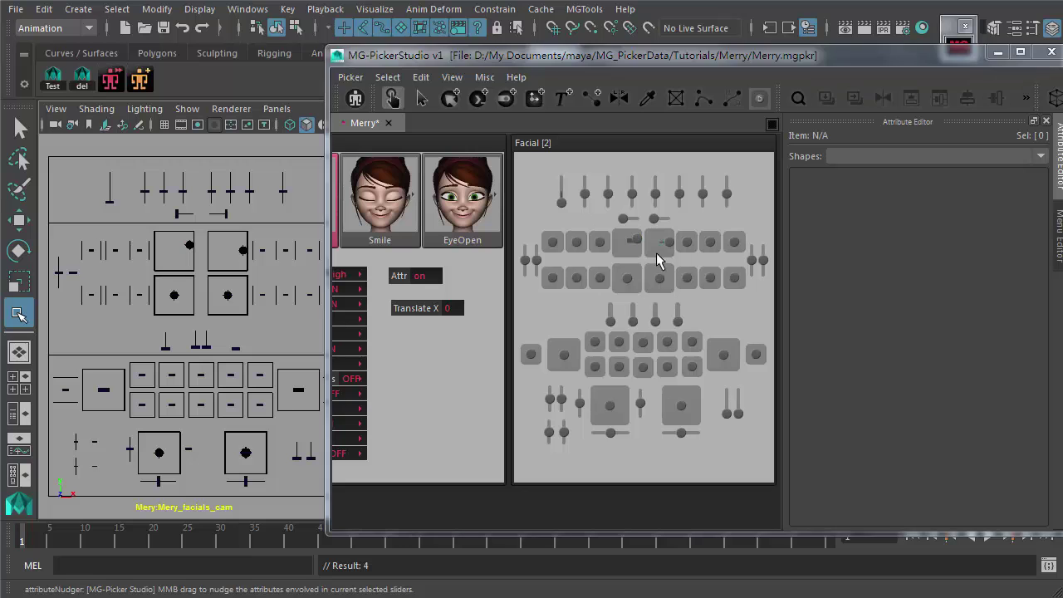
- Inspect the horizontal and vertical attribute multipliers of the left upper-lid pad in edit mode
click(422, 99)
click(631, 241)
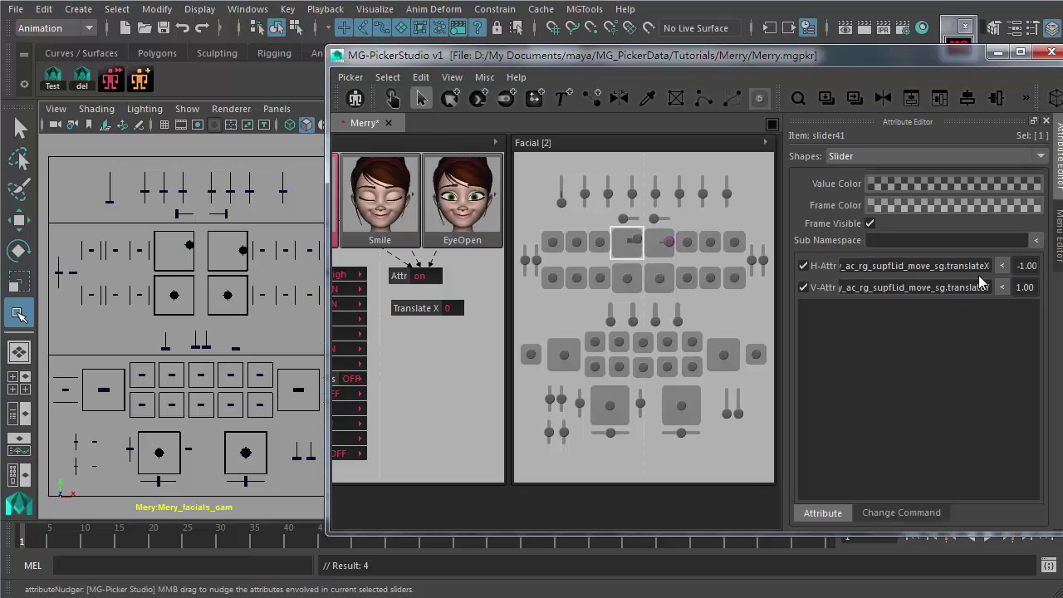
double_click(1028, 265)
double_click(1027, 287)
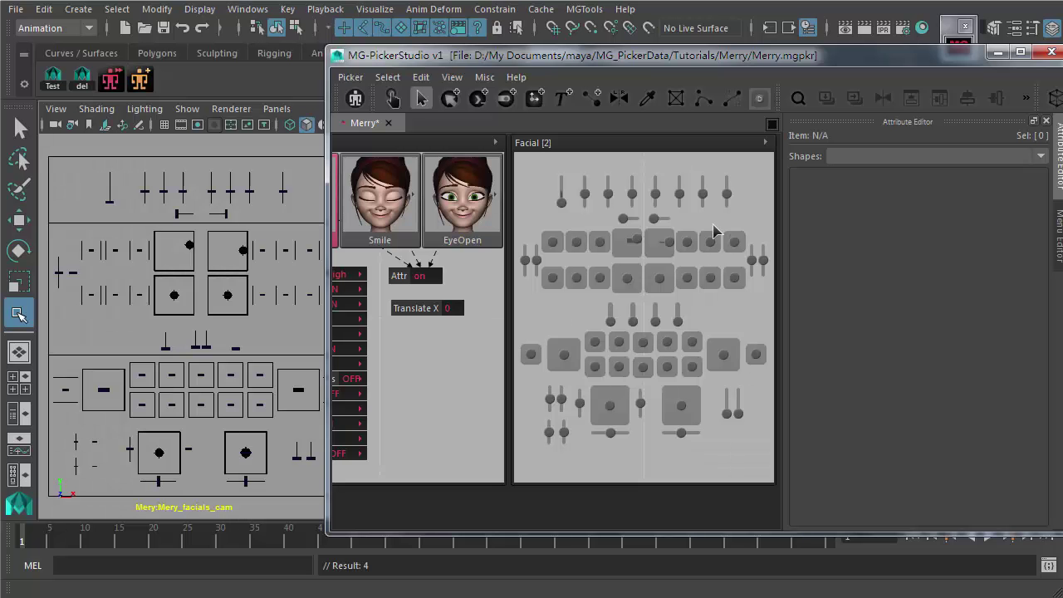
- Check the left upper-lid pad's handle item in edit mode, then select its control in animation mode
click(669, 242)
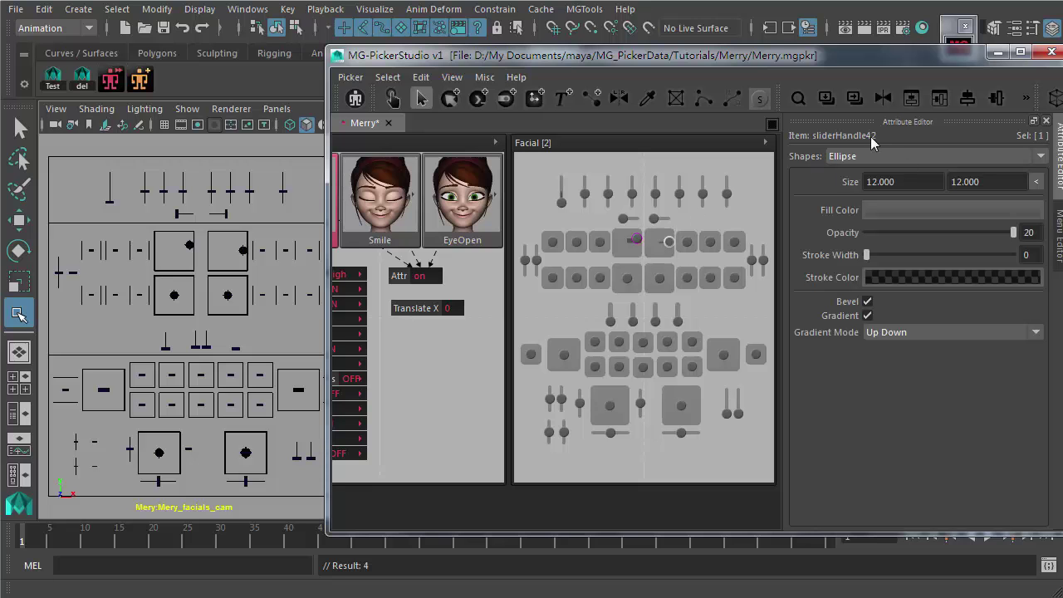
click(392, 98)
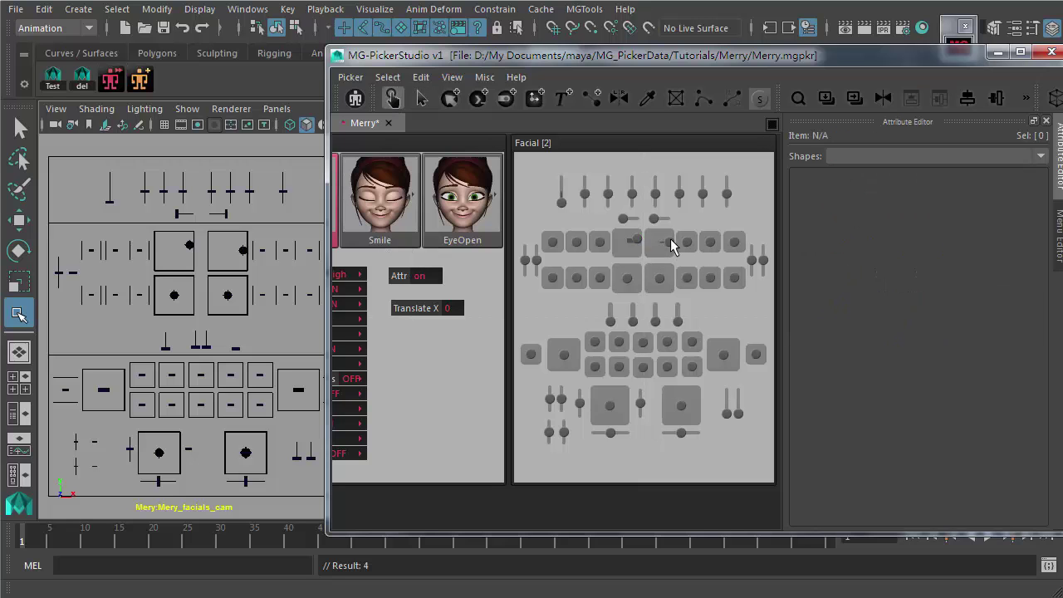
click(669, 242)
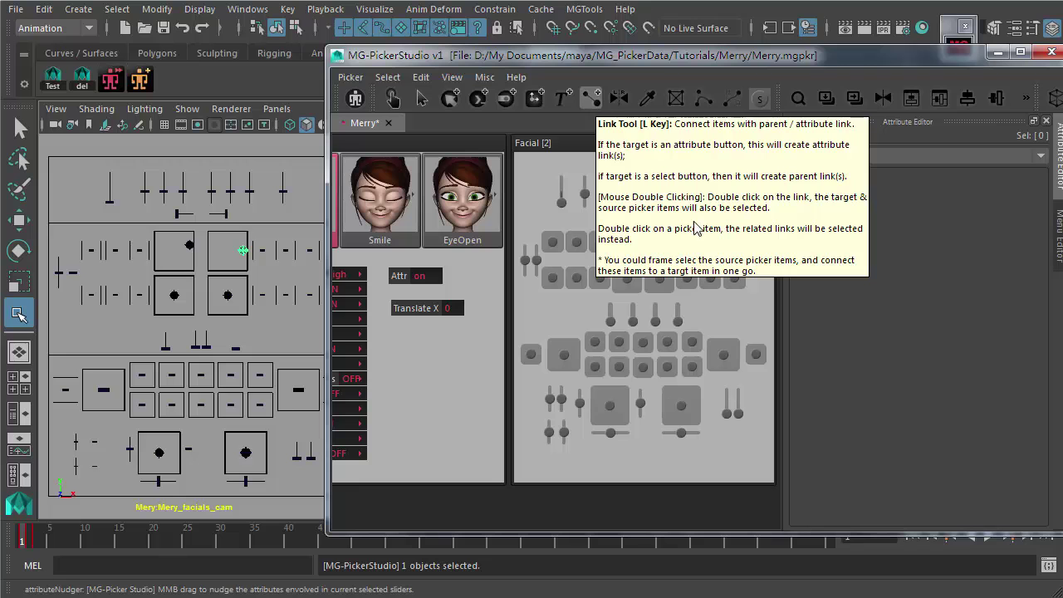
- Parent-link the inner mouth pad handles outward through the large mouth pads to the small outermost pads, using the Link Tool
click(590, 98)
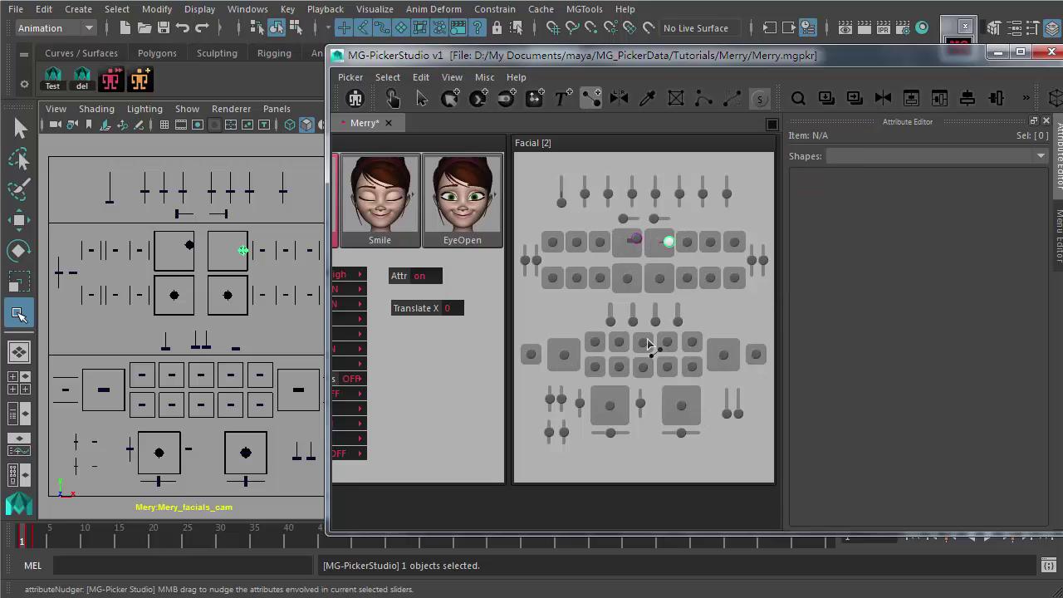
drag(669, 343, 724, 355)
drag(723, 354, 755, 355)
drag(671, 374, 727, 359)
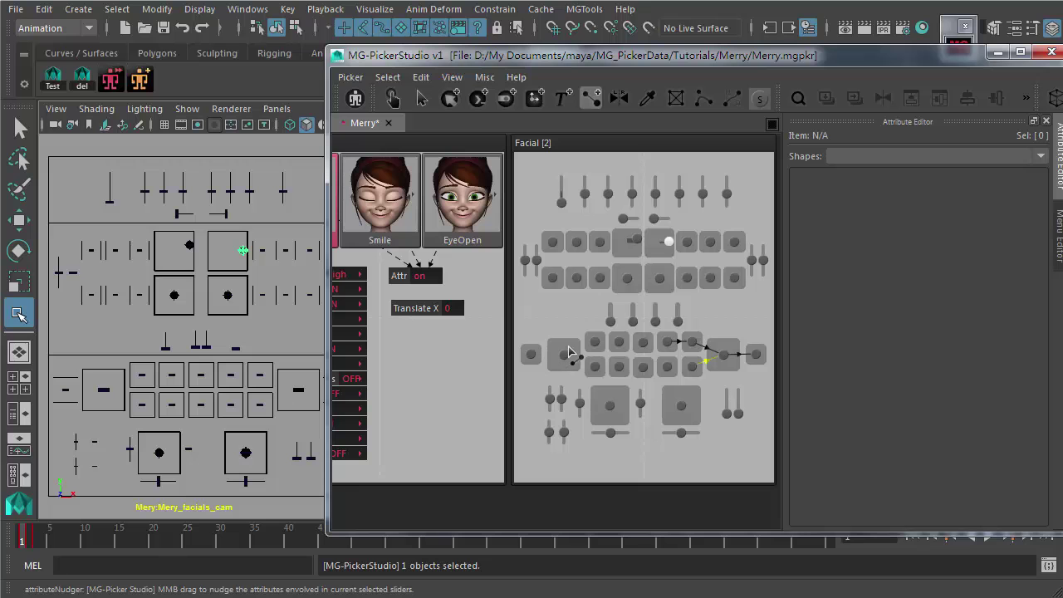
mouse_move(564, 353)
mouse_down()
mouse_move(534, 355)
mouse_move(571, 349)
mouse_move(572, 358)
mouse_move(597, 342)
mouse_move(597, 367)
mouse_up()
- Test the linked selection from the outermost mouth pad in animation mode, then link the remaining inner lower mouth pad to its outer neighbour
click(392, 98)
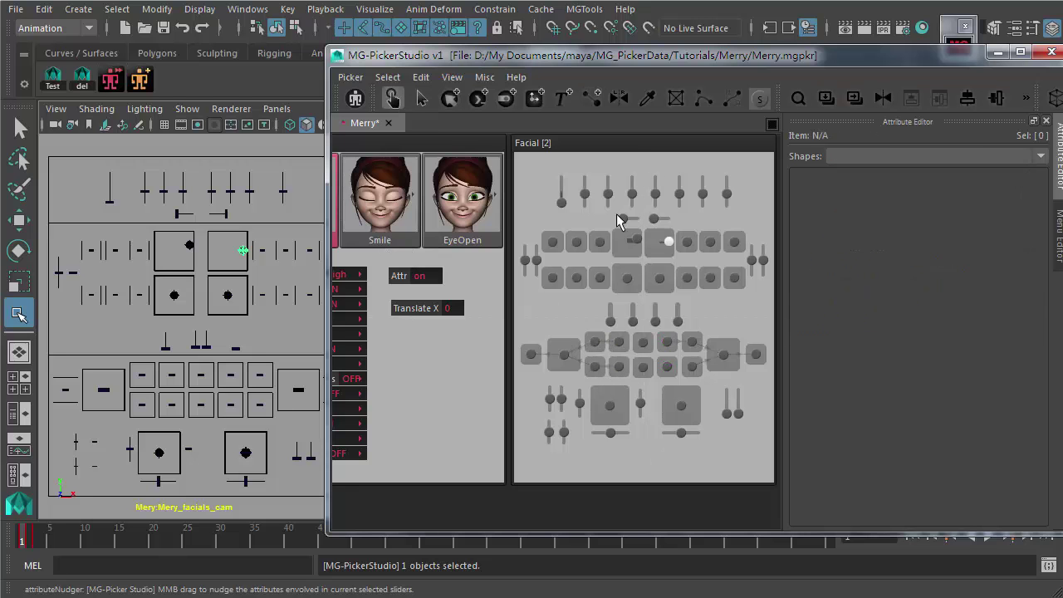
click(757, 355)
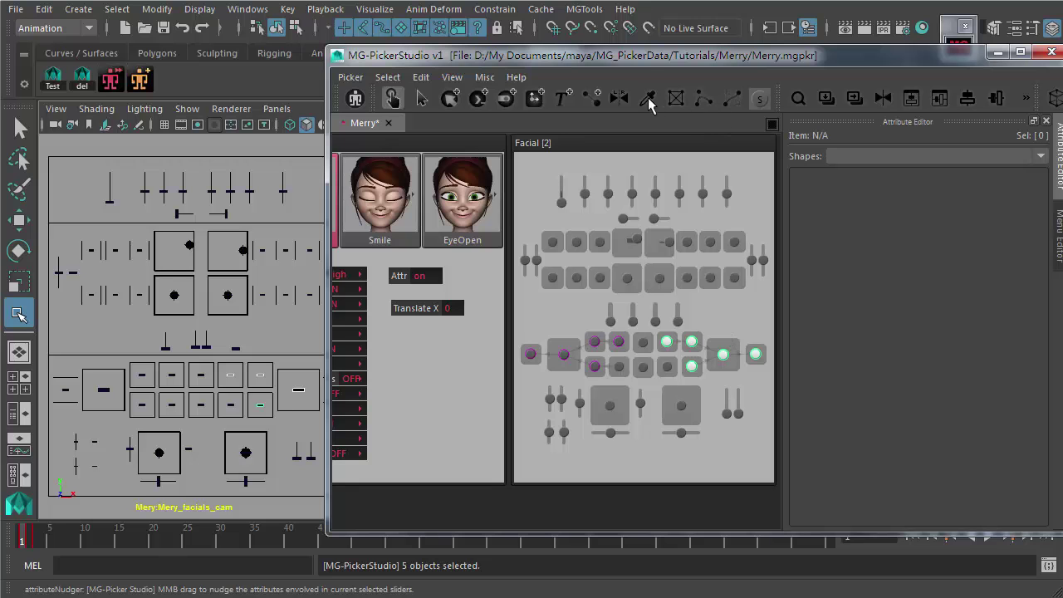
click(591, 98)
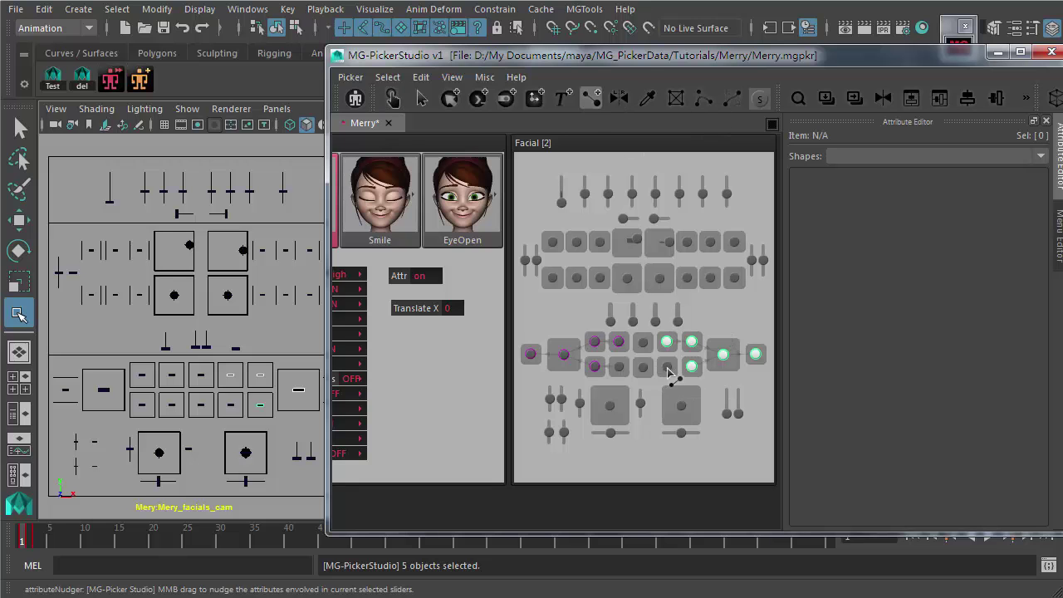
click(392, 98)
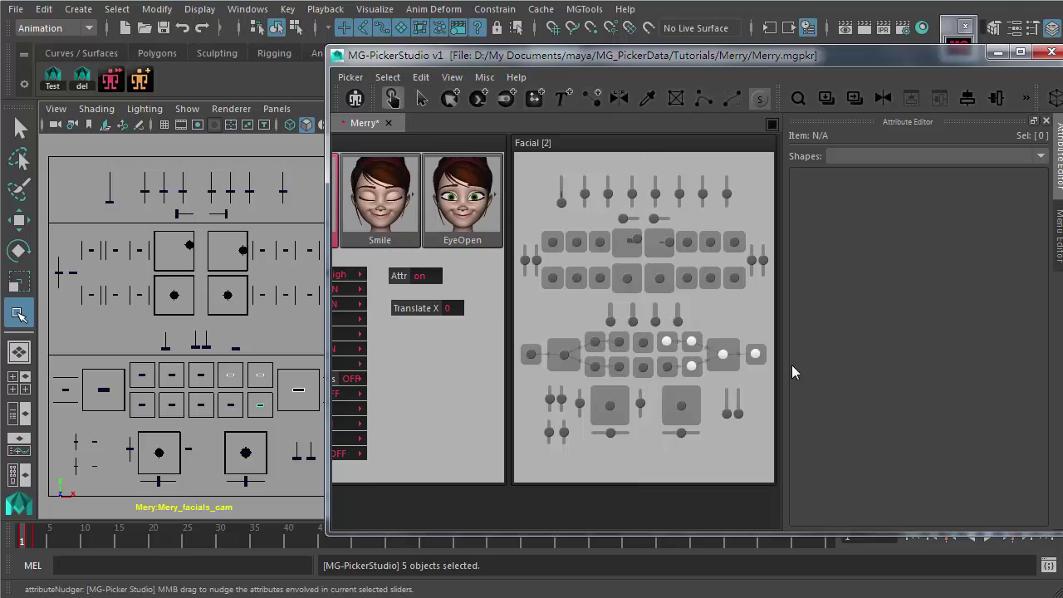
- Test selecting the linked mouth handles on both sides, from the outermost pad's hierarchy and by framing each side's group
click(755, 355)
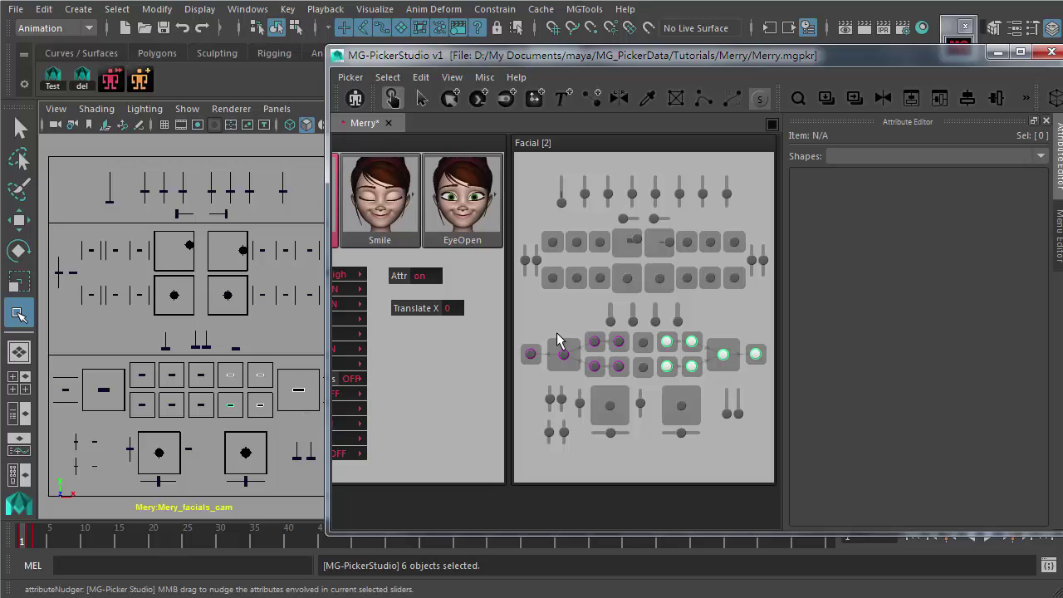
drag(519, 326, 623, 378)
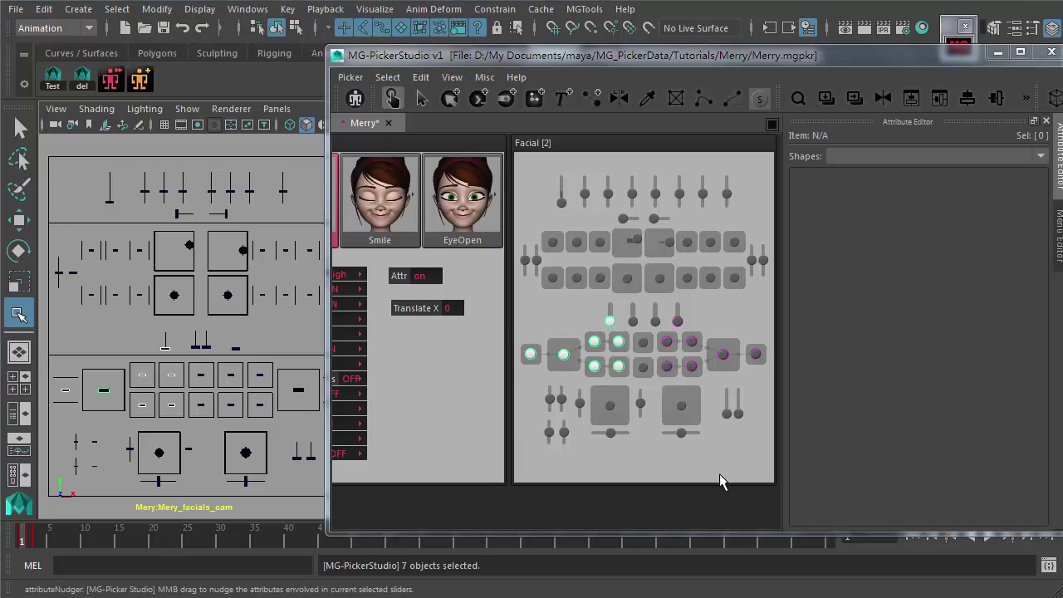
drag(770, 340, 665, 366)
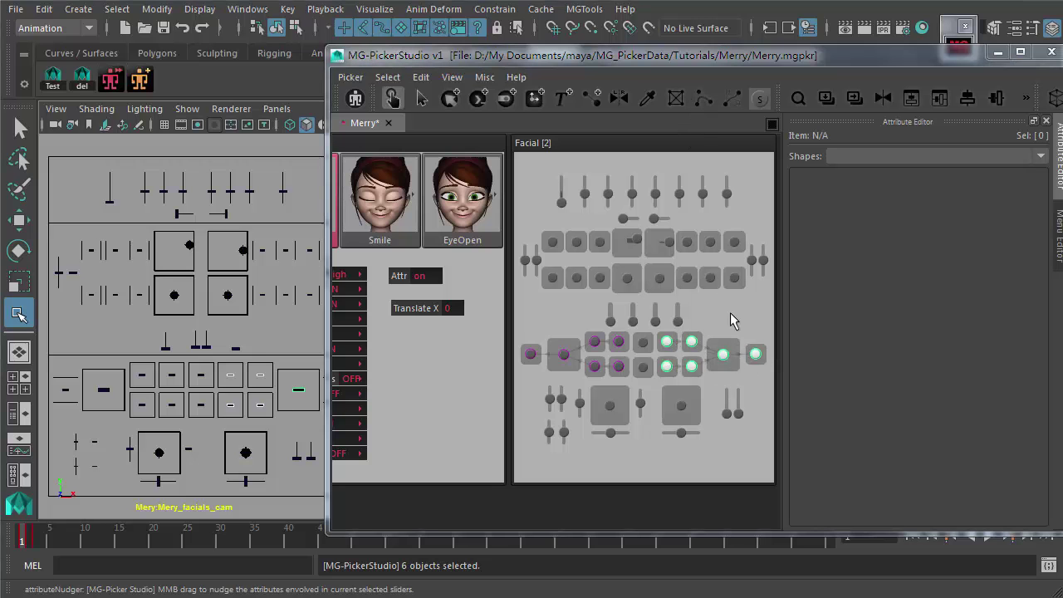
drag(770, 348, 663, 372)
click(753, 383)
double_click(752, 354)
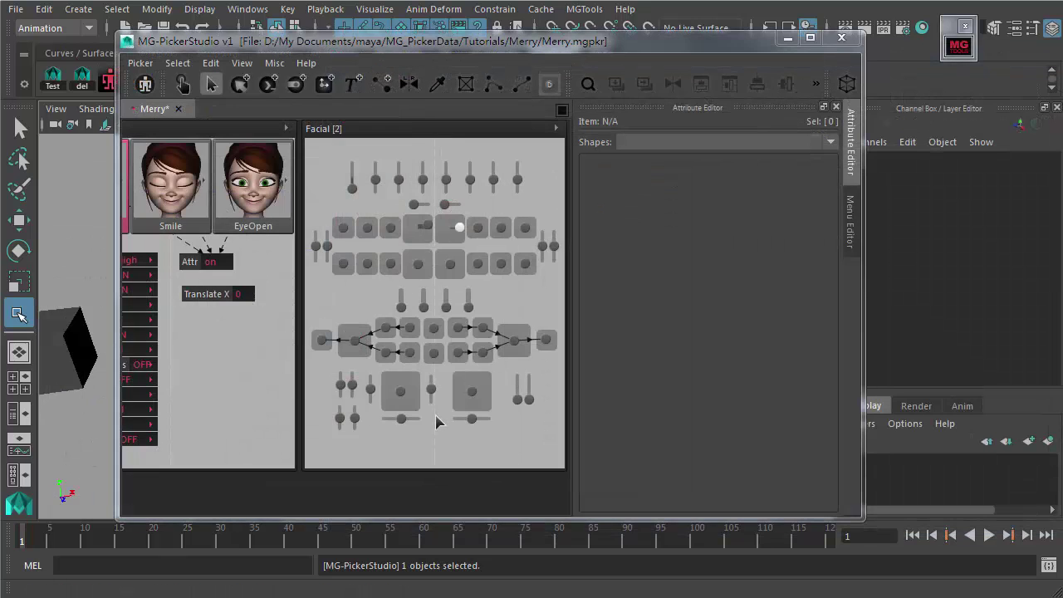
- Inspect the jaw pad slider's linked attributes and its MEL change command editor in edit mode
click(488, 405)
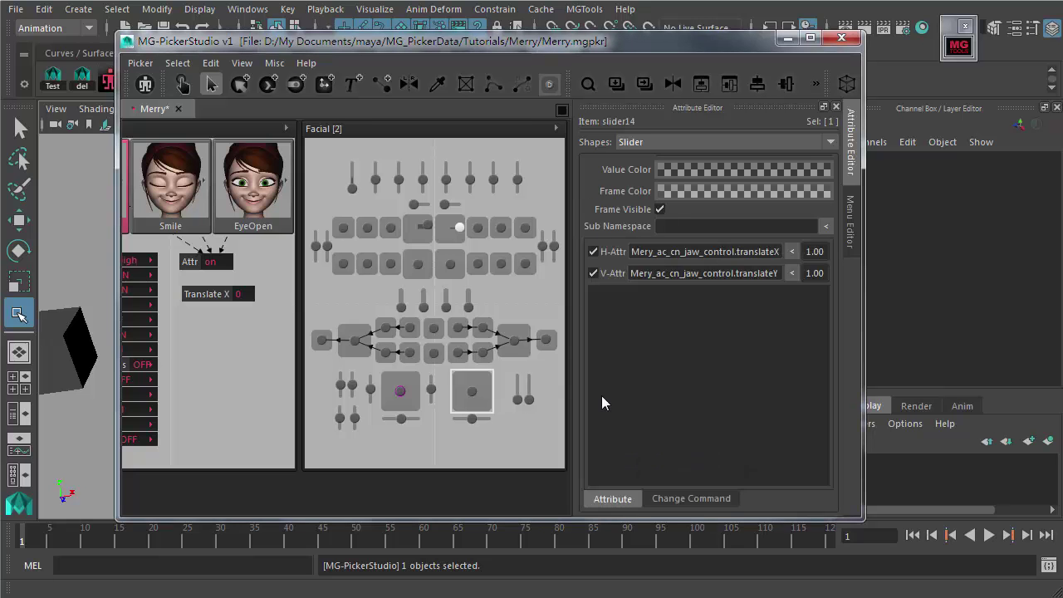
click(685, 498)
click(609, 499)
click(689, 503)
click(671, 334)
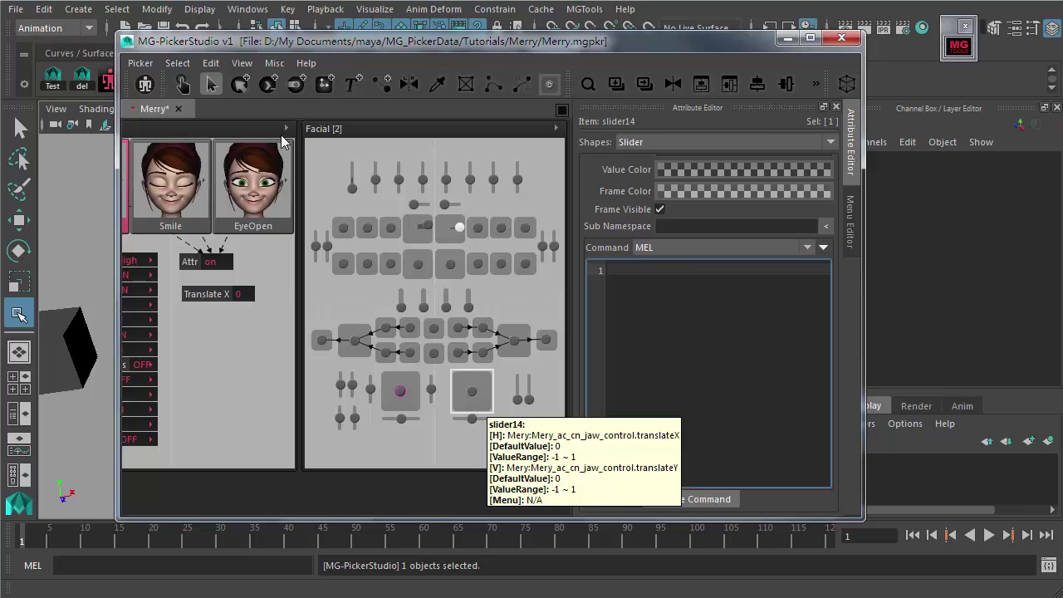
- Select the jaw pad's handle in animation mode and move it to Translate X 0.6 and Translate Y 0.667
click(182, 84)
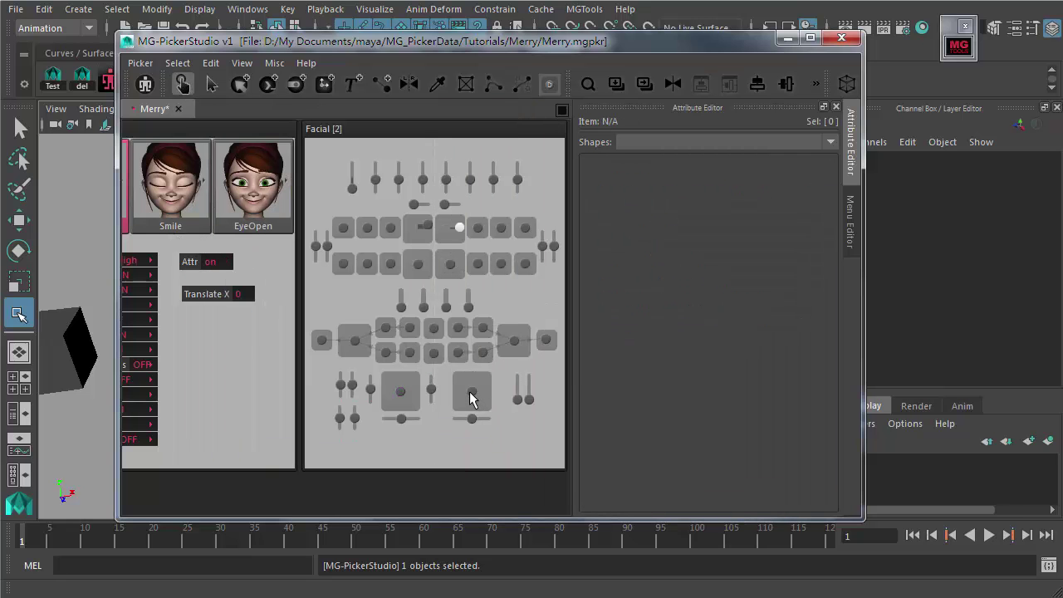
click(471, 394)
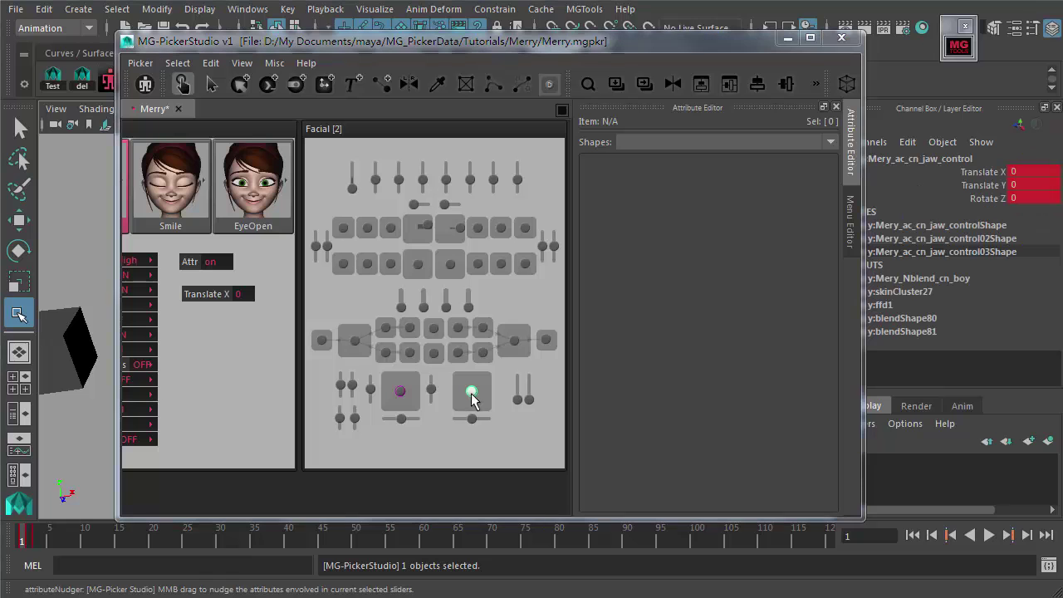
drag(470, 394, 482, 390)
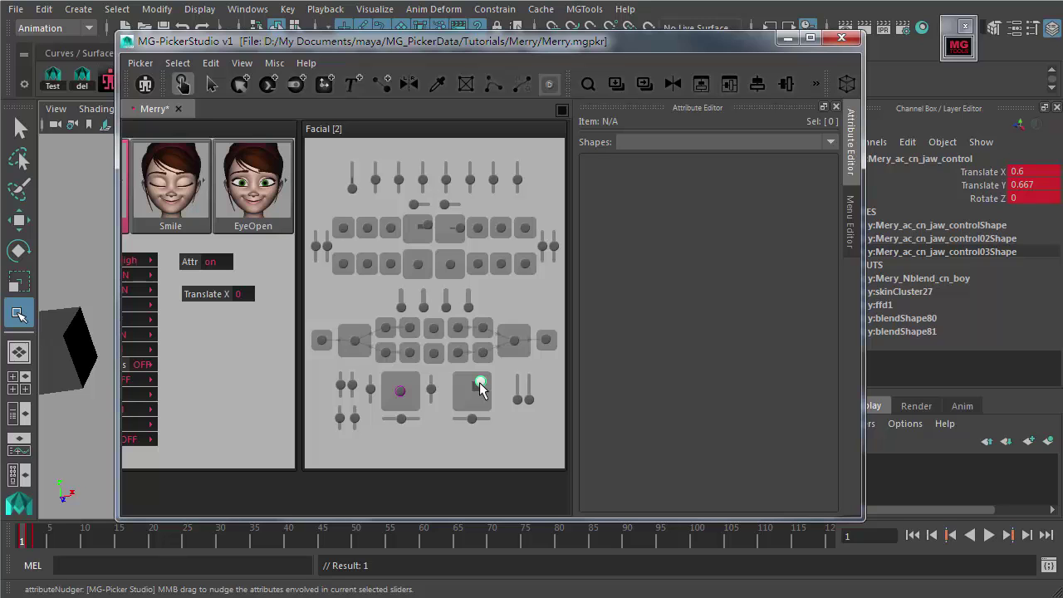
click(481, 387)
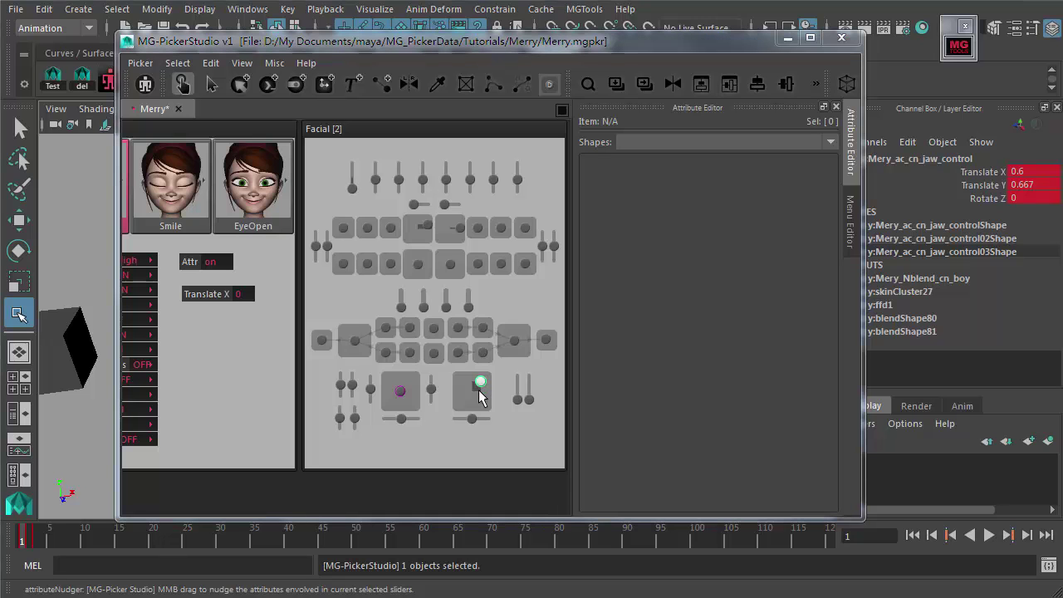